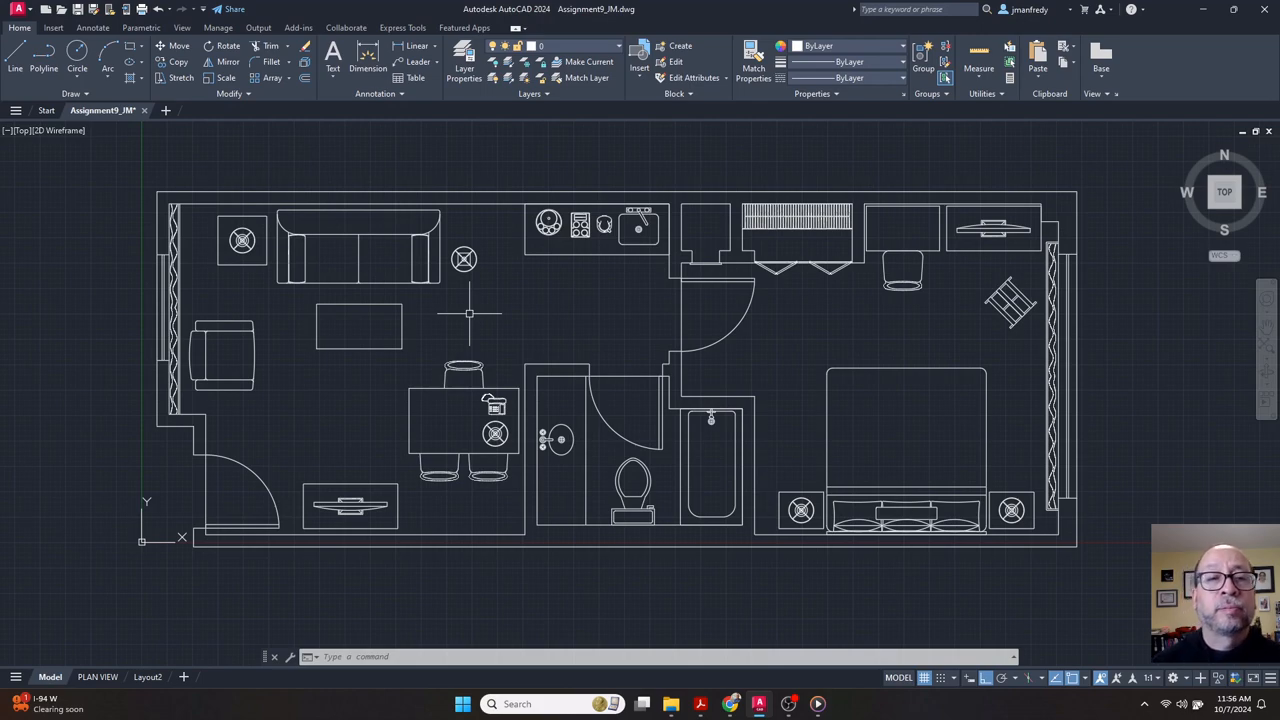
Review the drawing's existing layers and their properties in the Layer Properties Manager.
{"action": "left_click", "coordinate": [464, 62]}
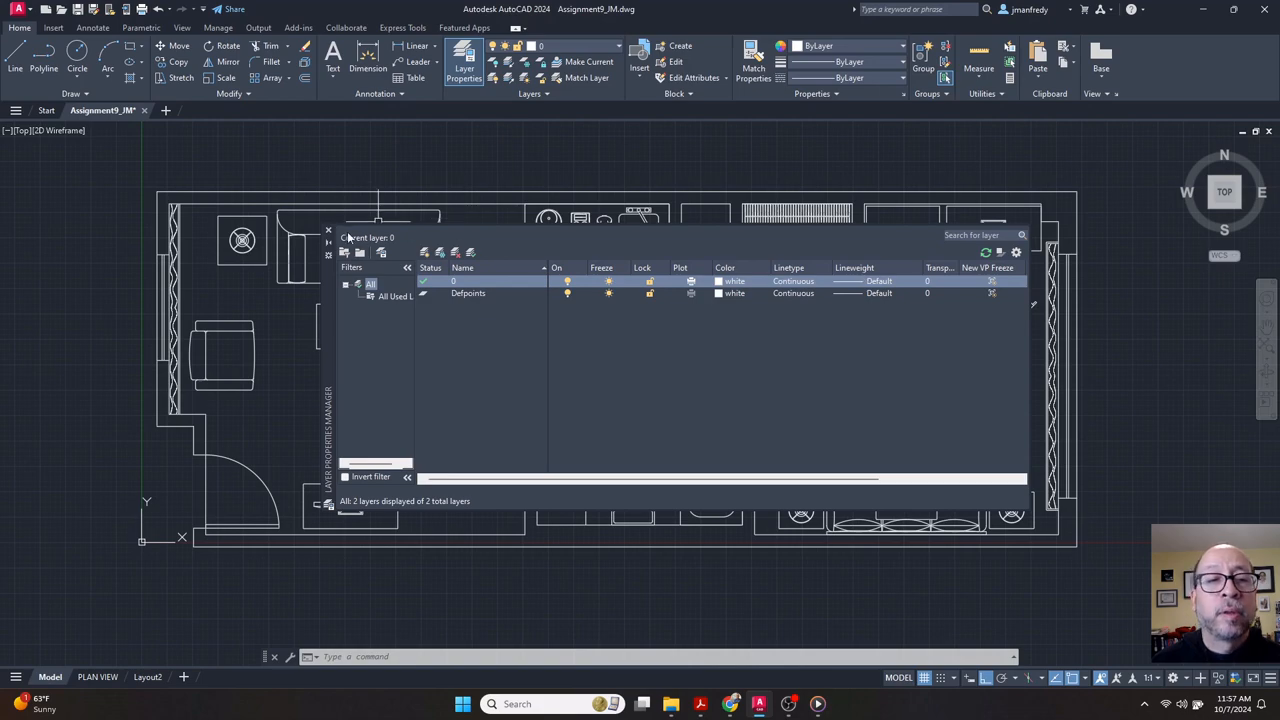
{"action": "left_click", "coordinate": [328, 231]}
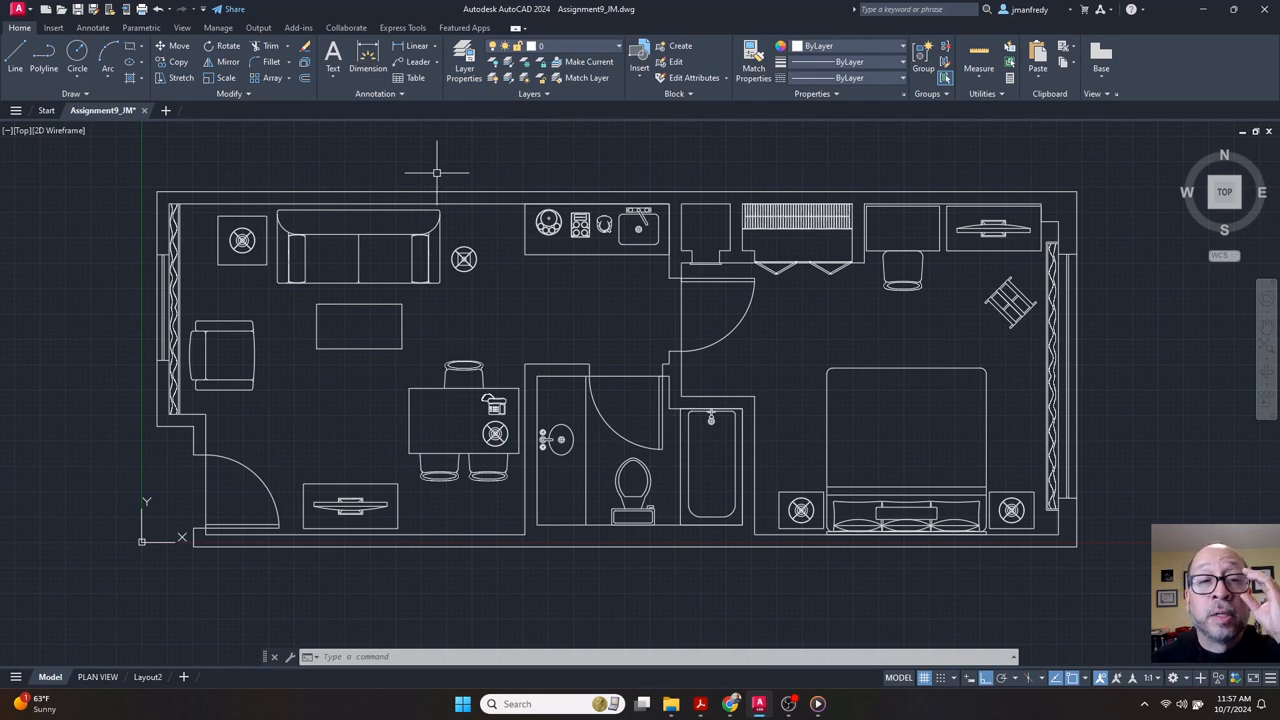
{"action": "middle_click_drag", "start_coordinate": [443, 163], "coordinate": [449, 157]}
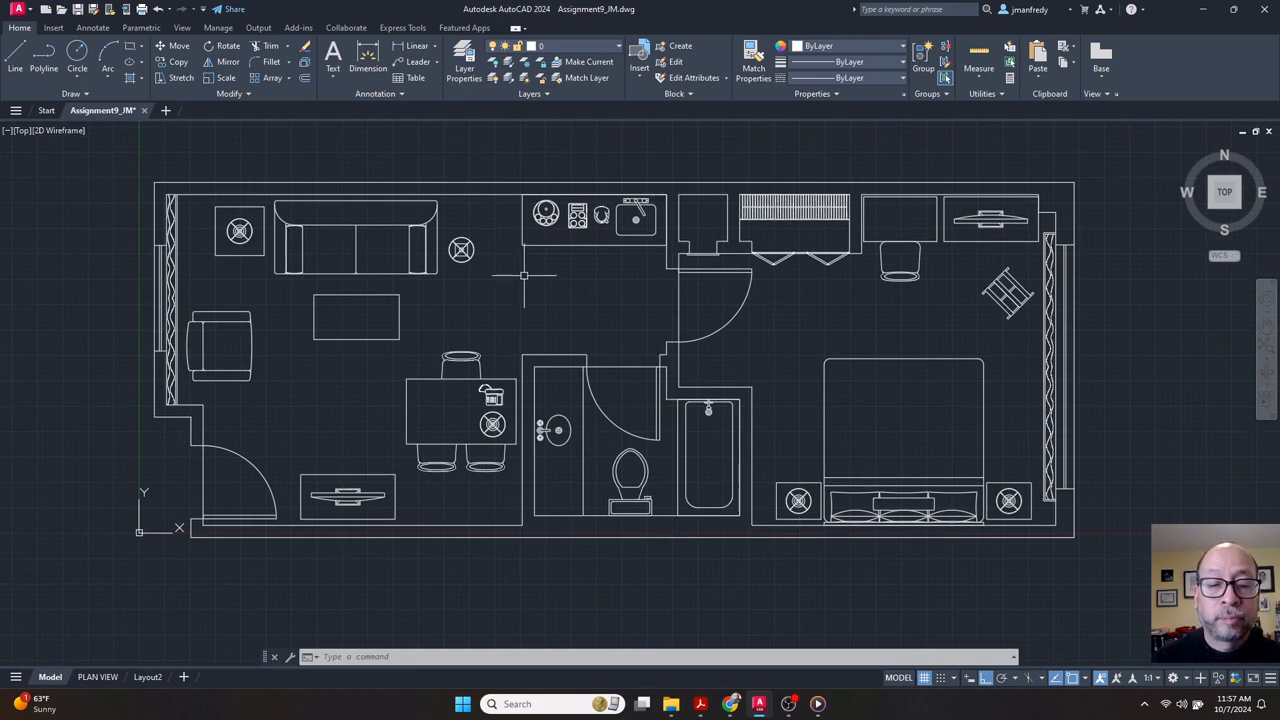
{"action": "type", "text": "LA"}
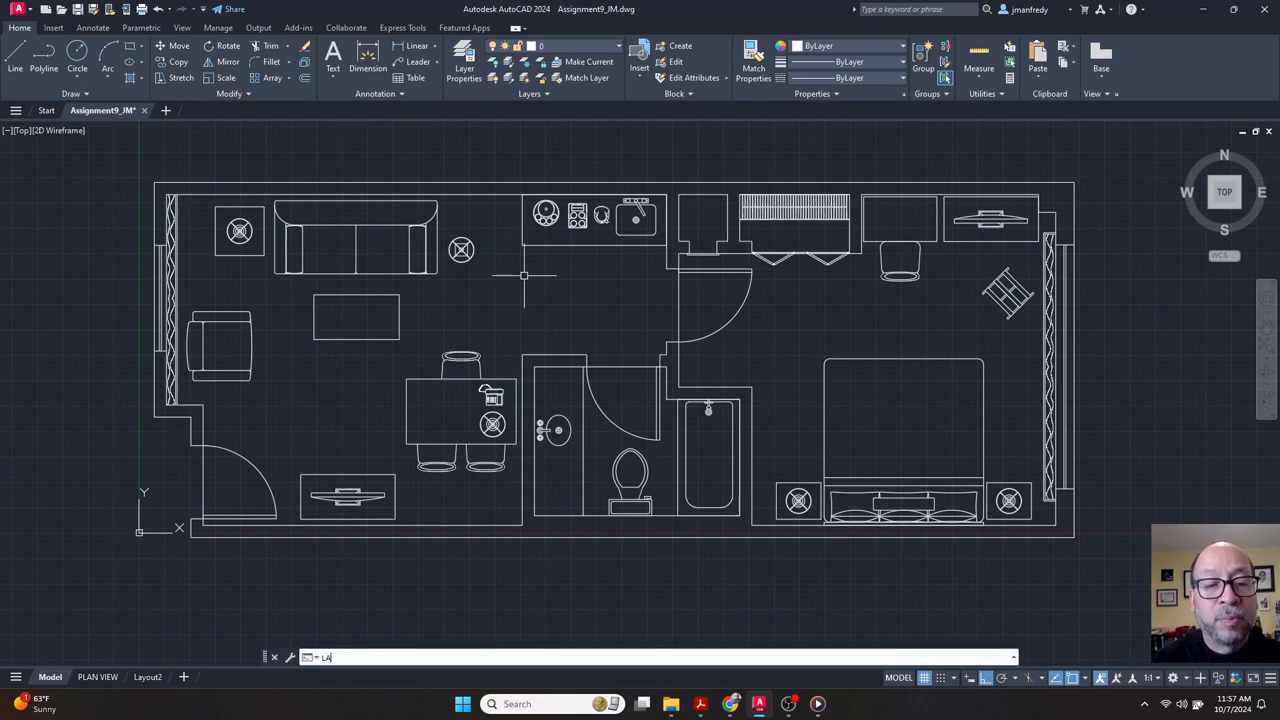
{"action": "key", "text": "Return"}
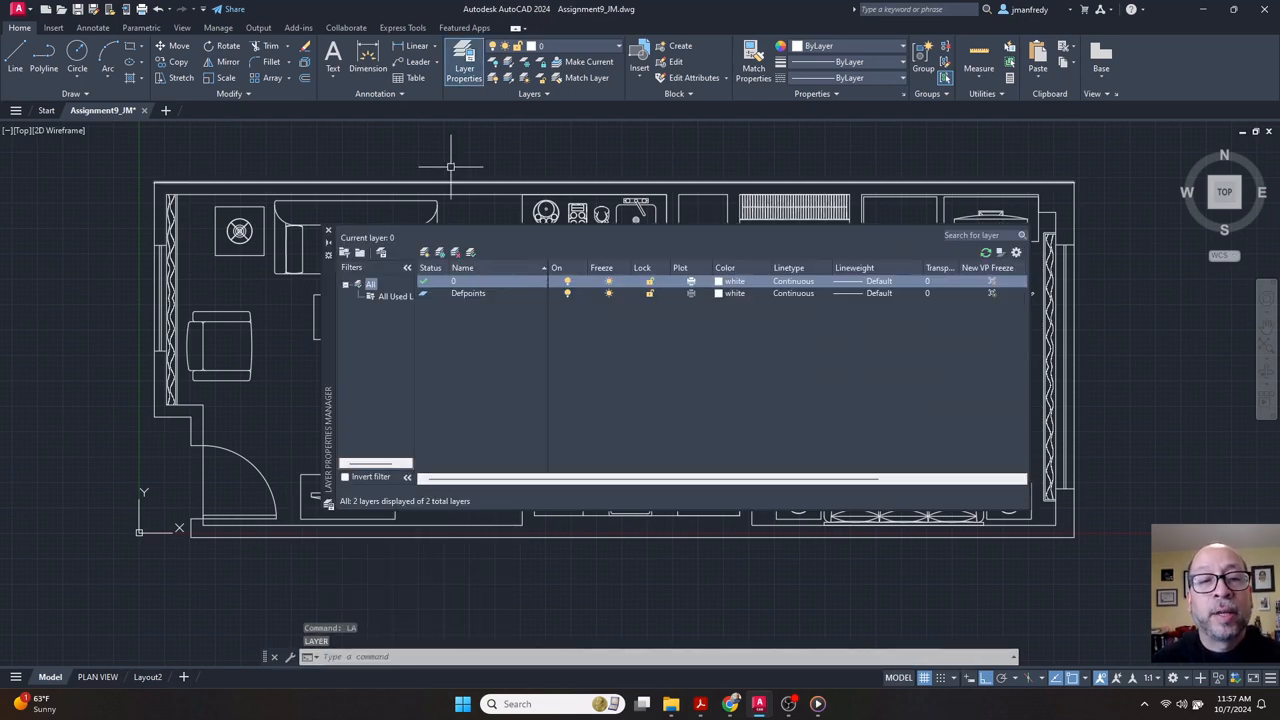
{"action": "left_click", "coordinate": [329, 234]}
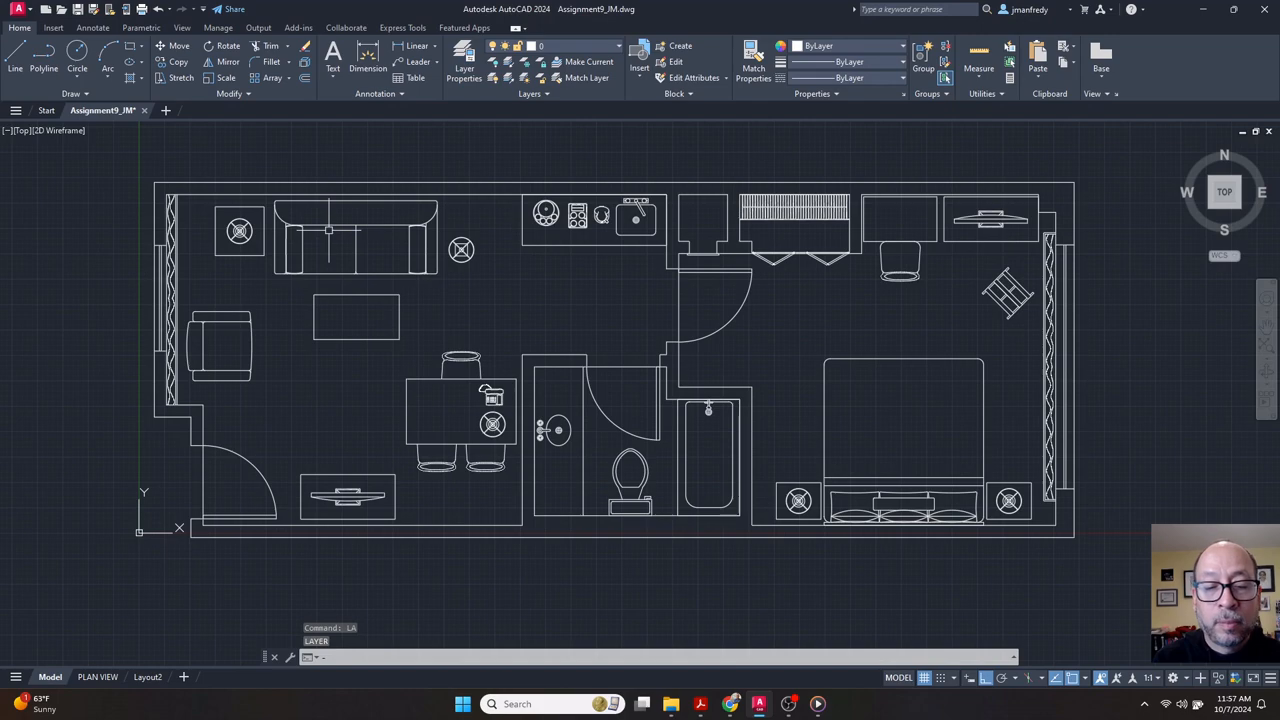
Make a new current layer named STRUCTURE using the command-line version of the LAYER command.
{"action": "type", "text": "-LA"}
{"action": "key", "text": "Return"}
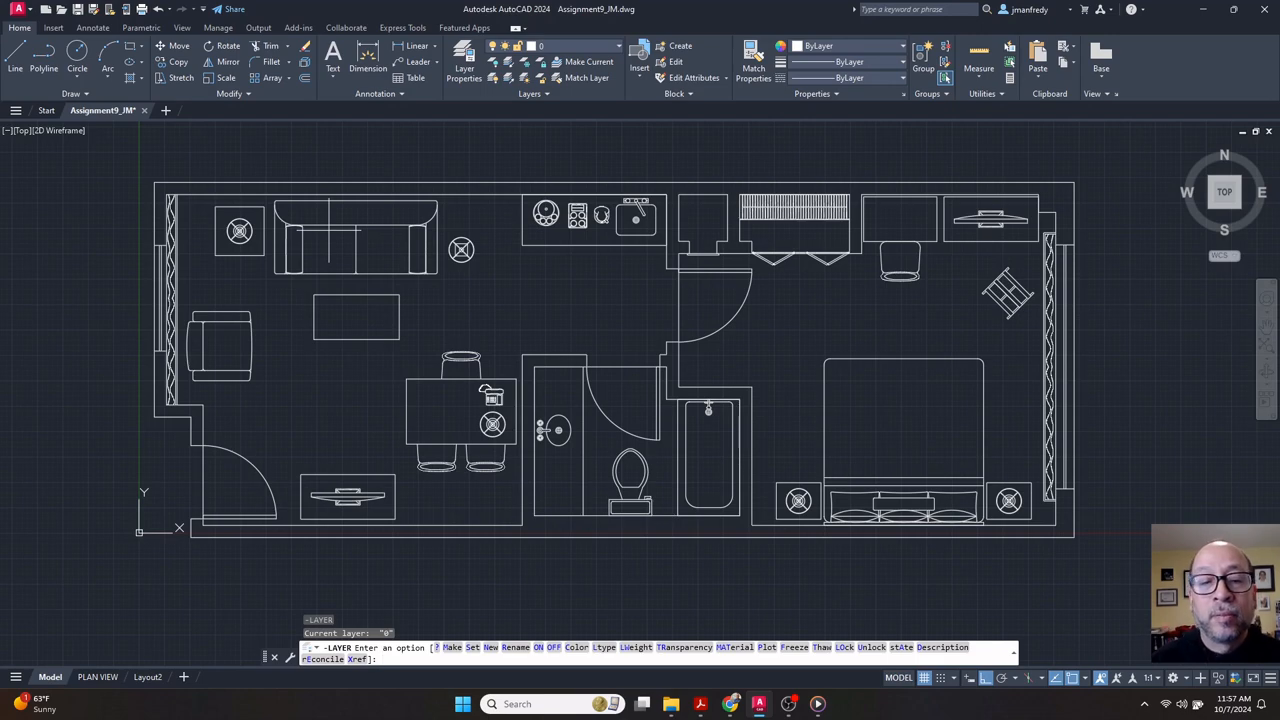
{"action": "type", "text": "m"}
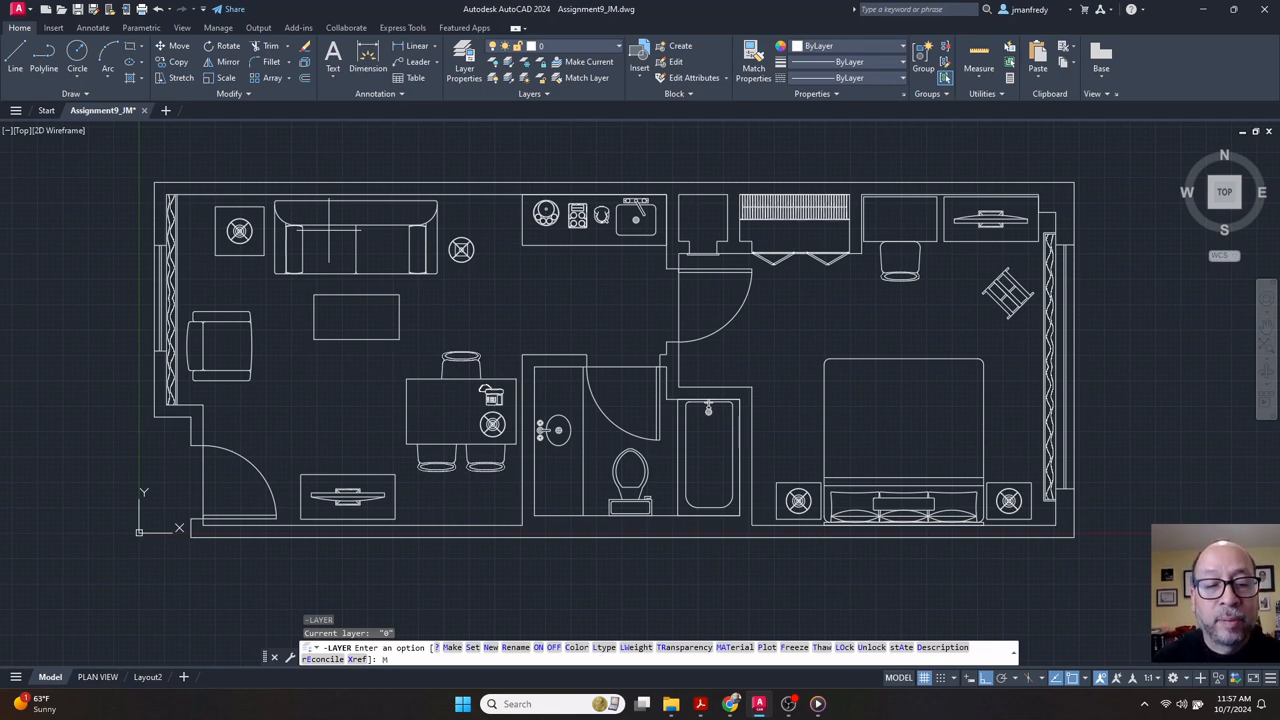
{"action": "key", "text": "Return"}
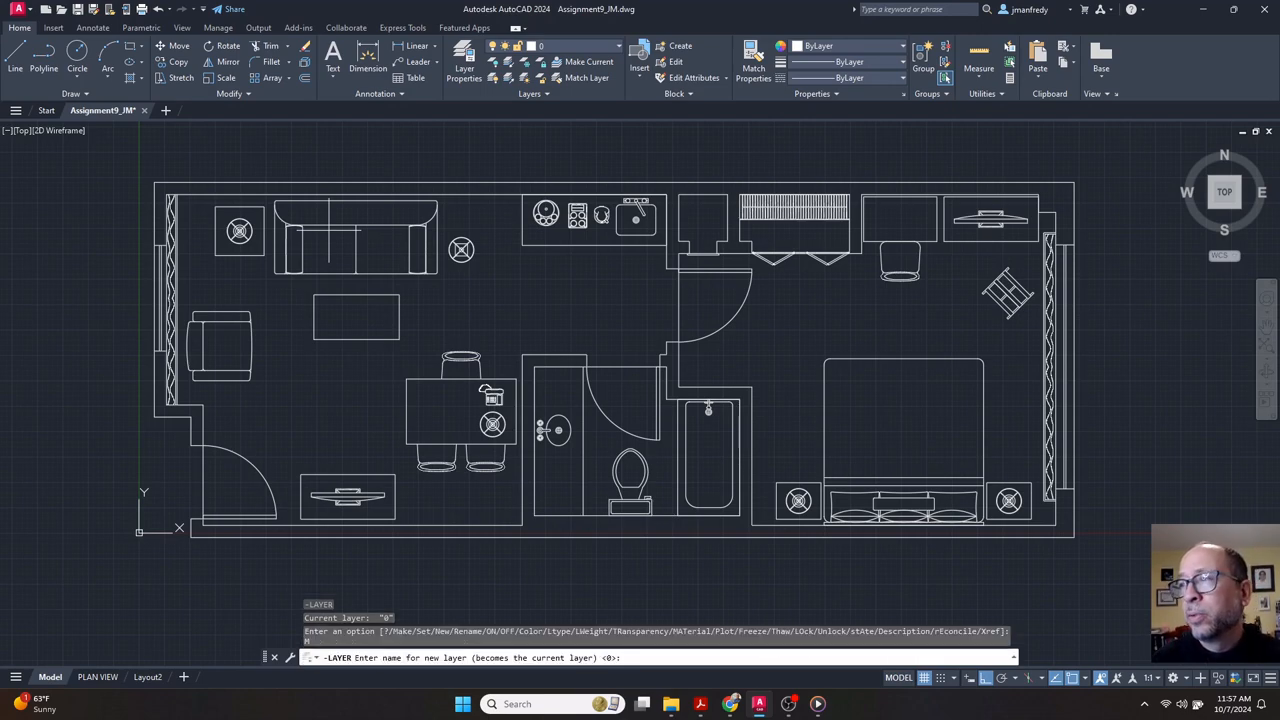
{"action": "type", "text": "STRUCT"}
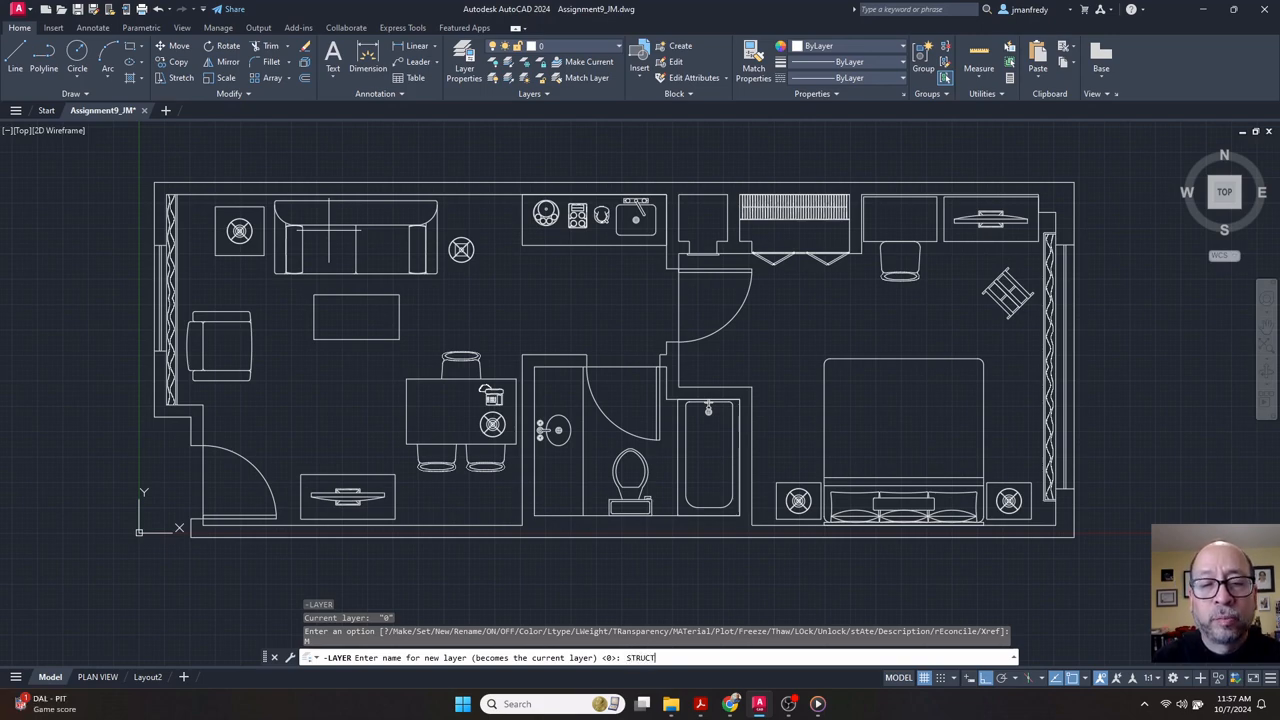
{"action": "type", "text": "URE"}
{"action": "key", "text": "Return"}
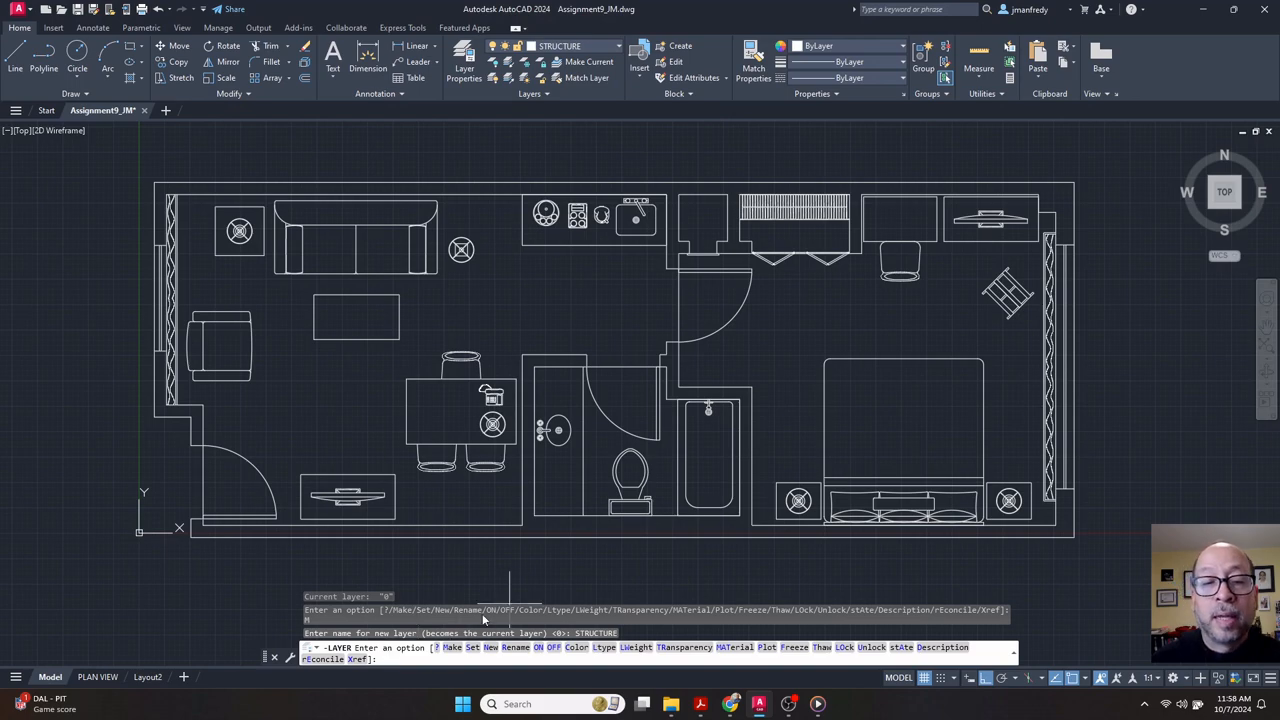
Set the STRUCTURE layer's color to magenta.
{"action": "type", "text": "c"}
{"action": "key", "text": "Return"}
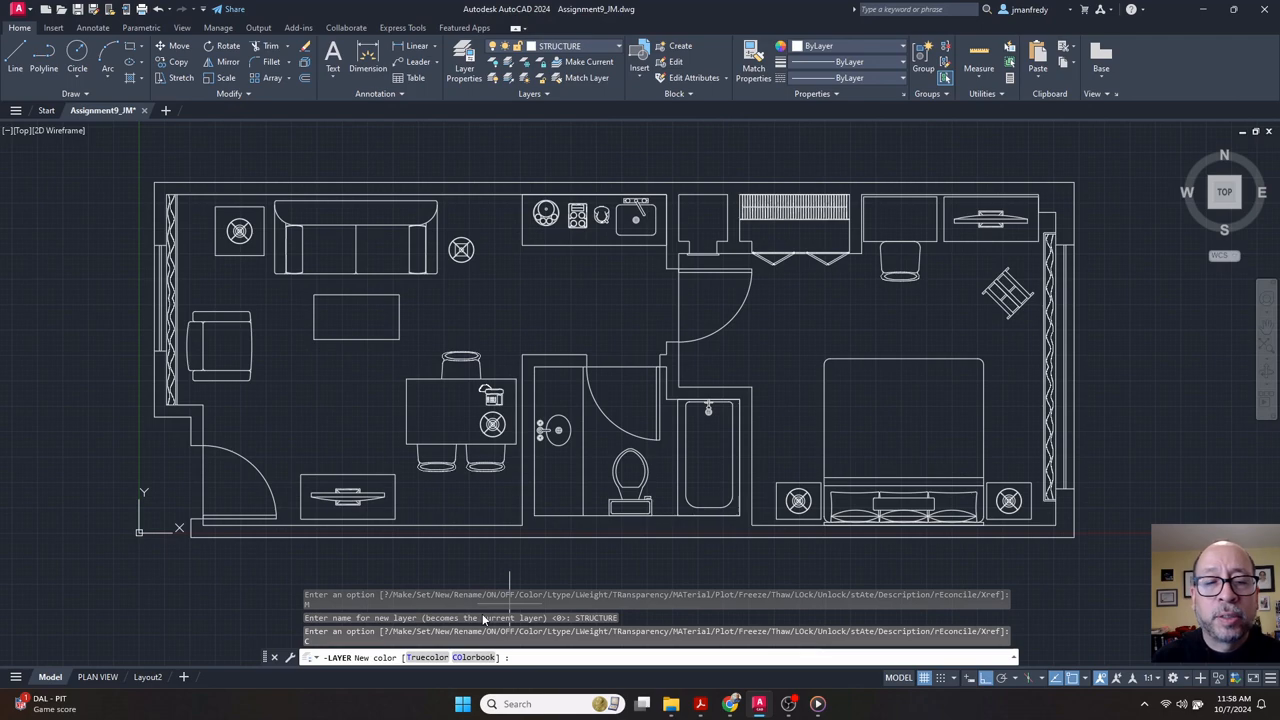
{"action": "type", "text": "mAGENTA"}
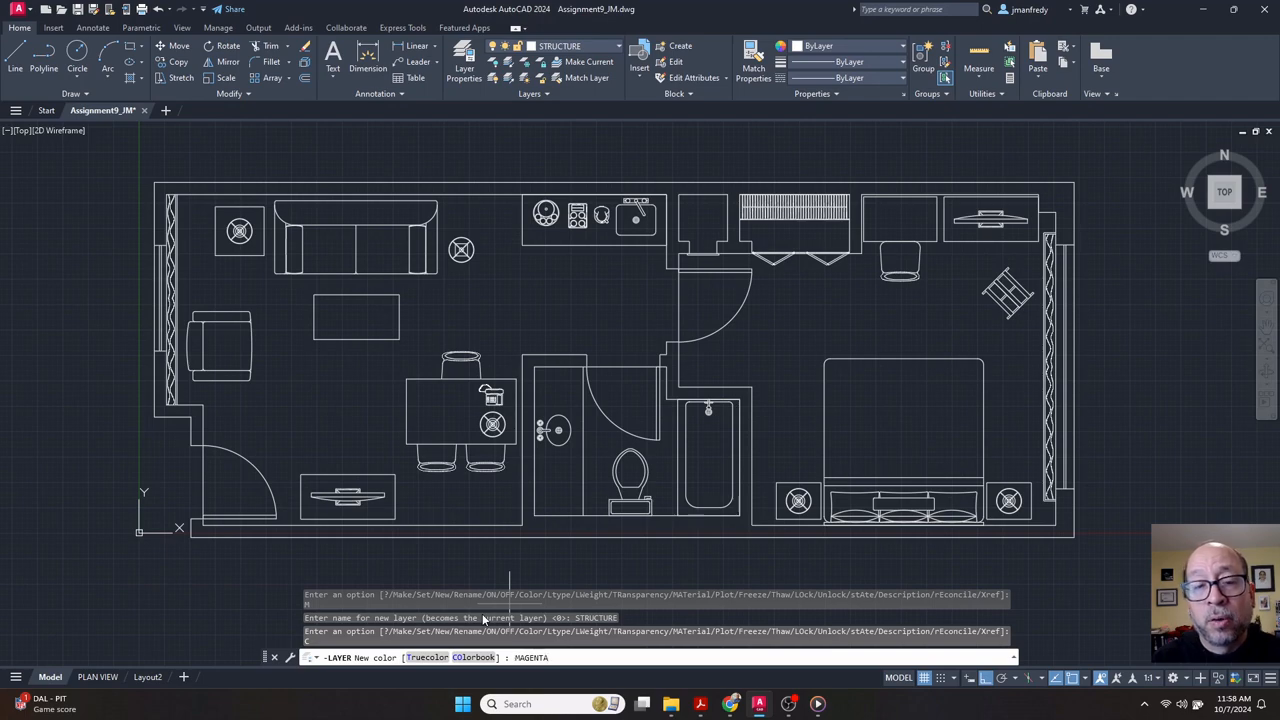
{"action": "key", "text": "Return"}
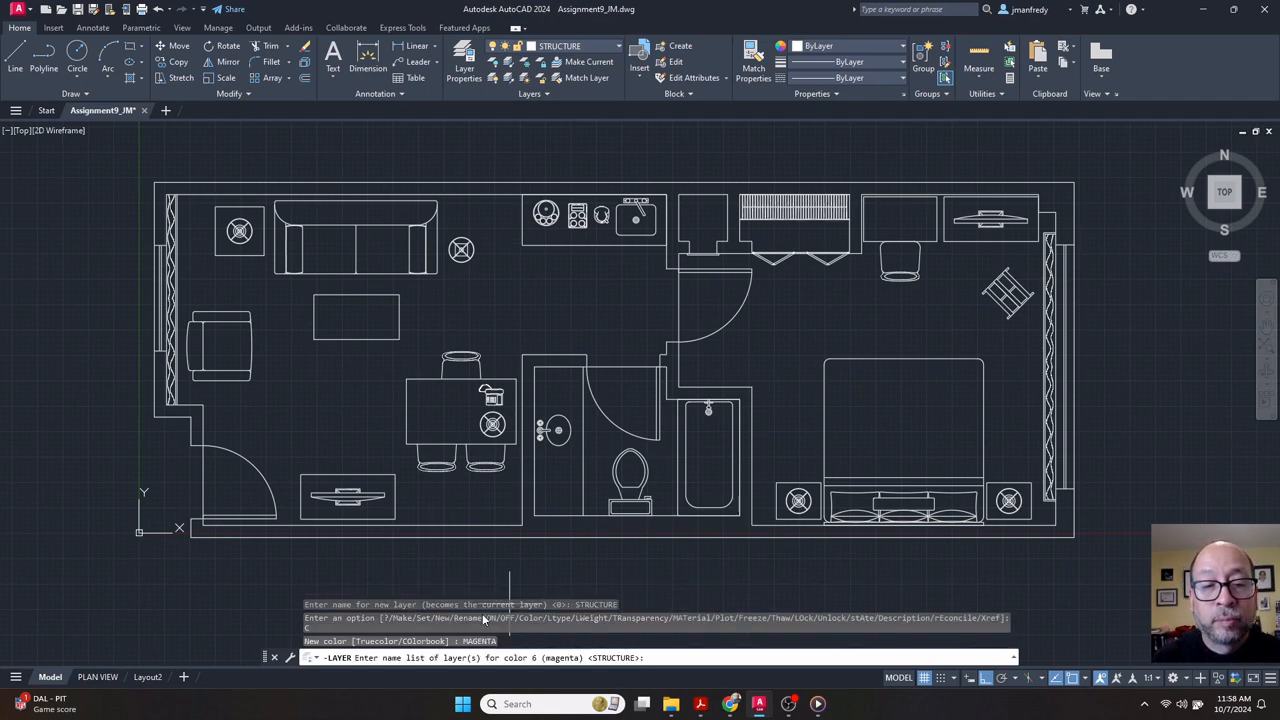
{"action": "key", "text": "Return"}
Enter a lineweight of .01 for the STRUCTURE layer.
{"action": "type", "text": "LW"}
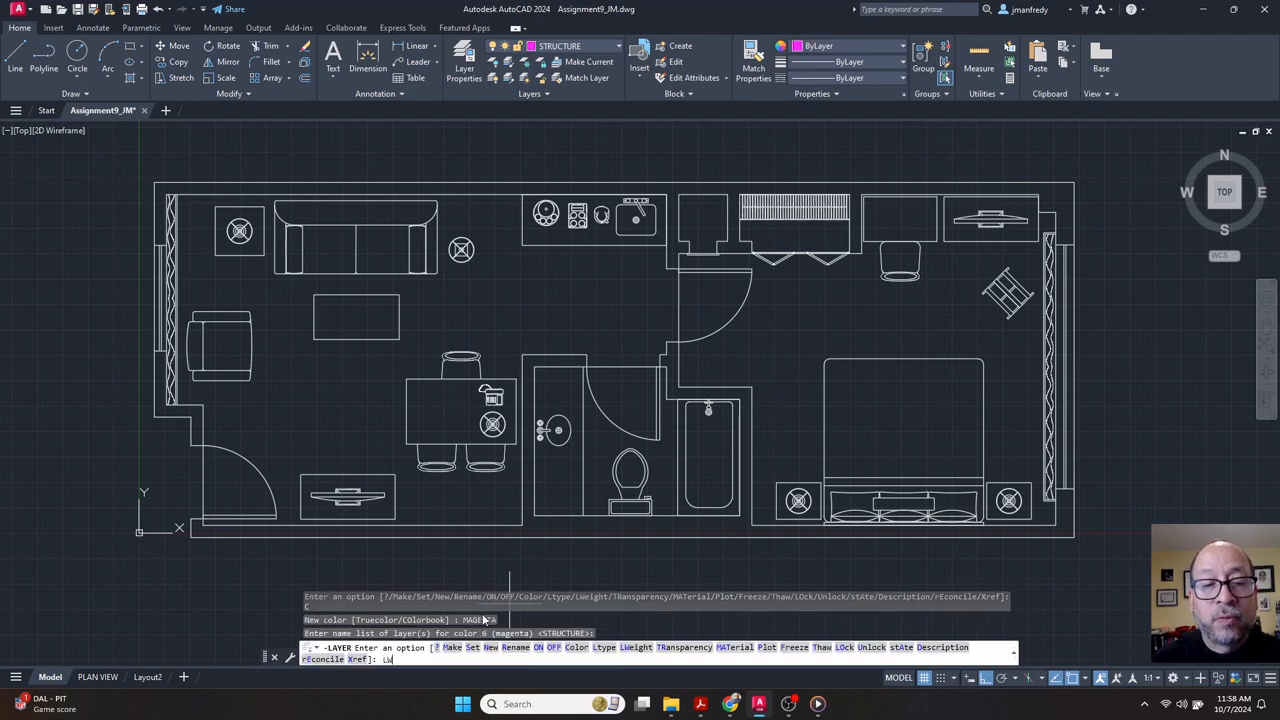
{"action": "key", "text": "Return"}
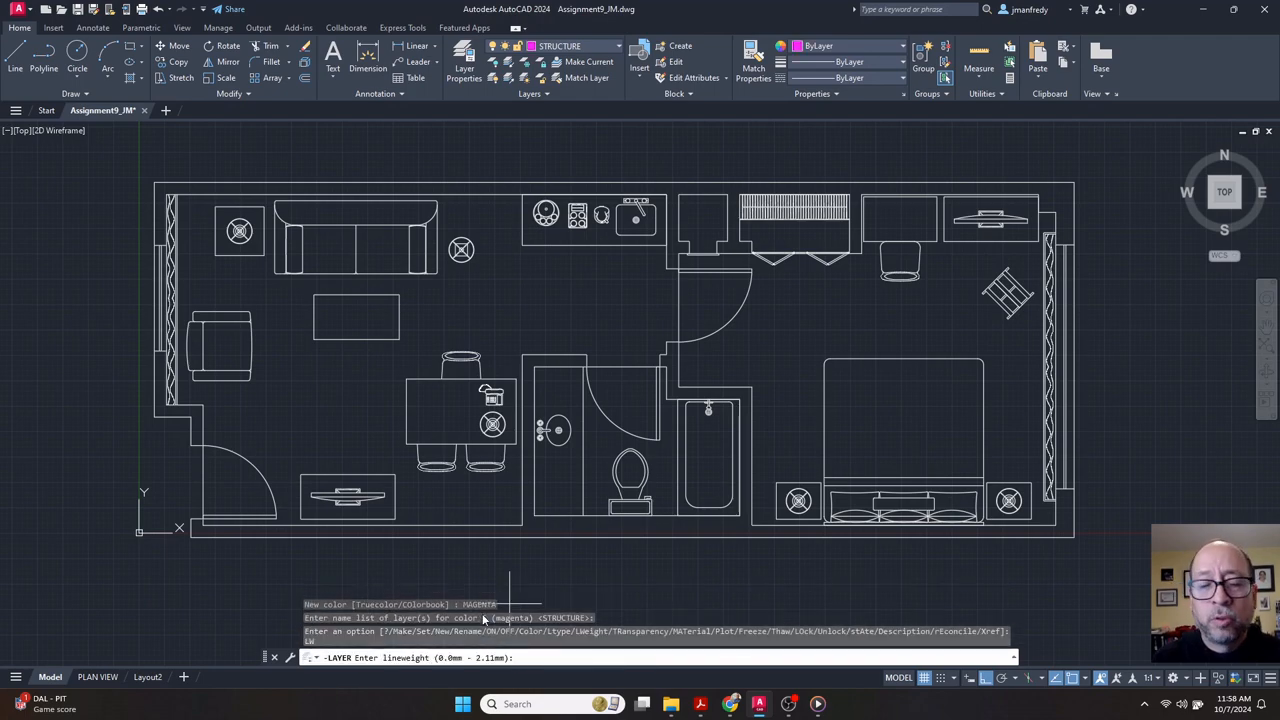
{"action": "type", "text": ".01"}
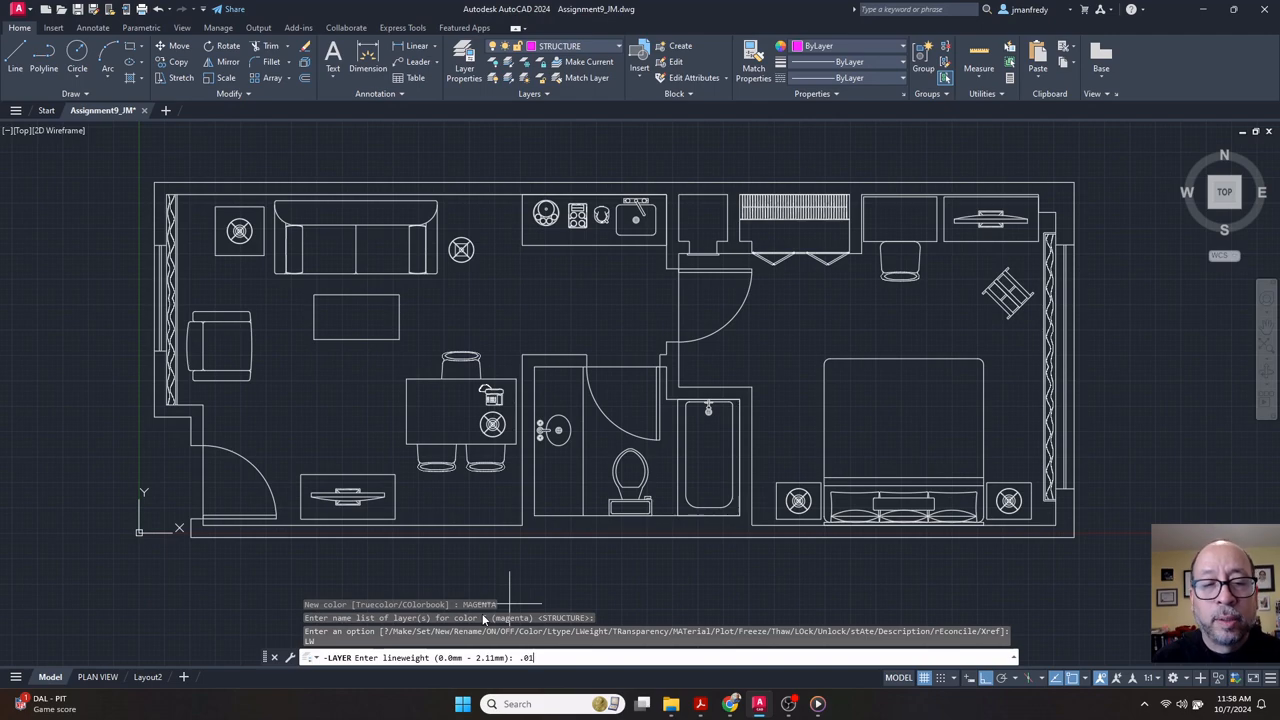
{"action": "key", "text": "Return"}
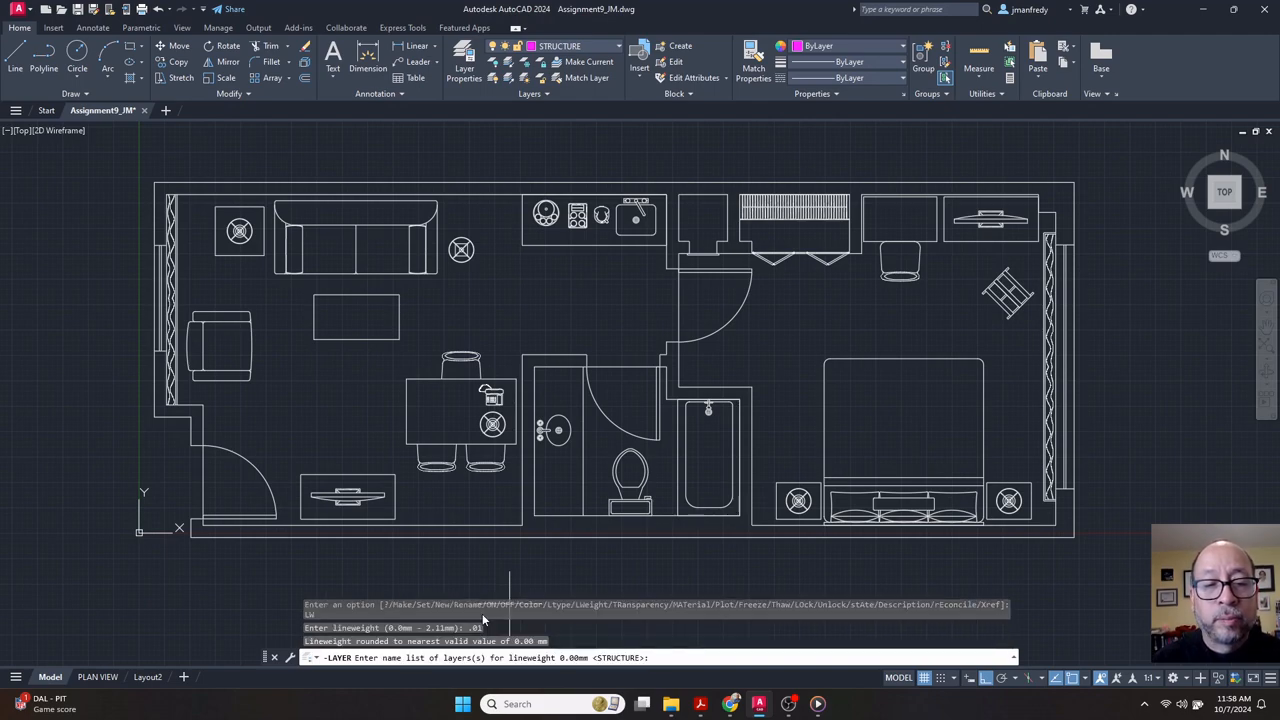
{"action": "key", "text": "Return"}
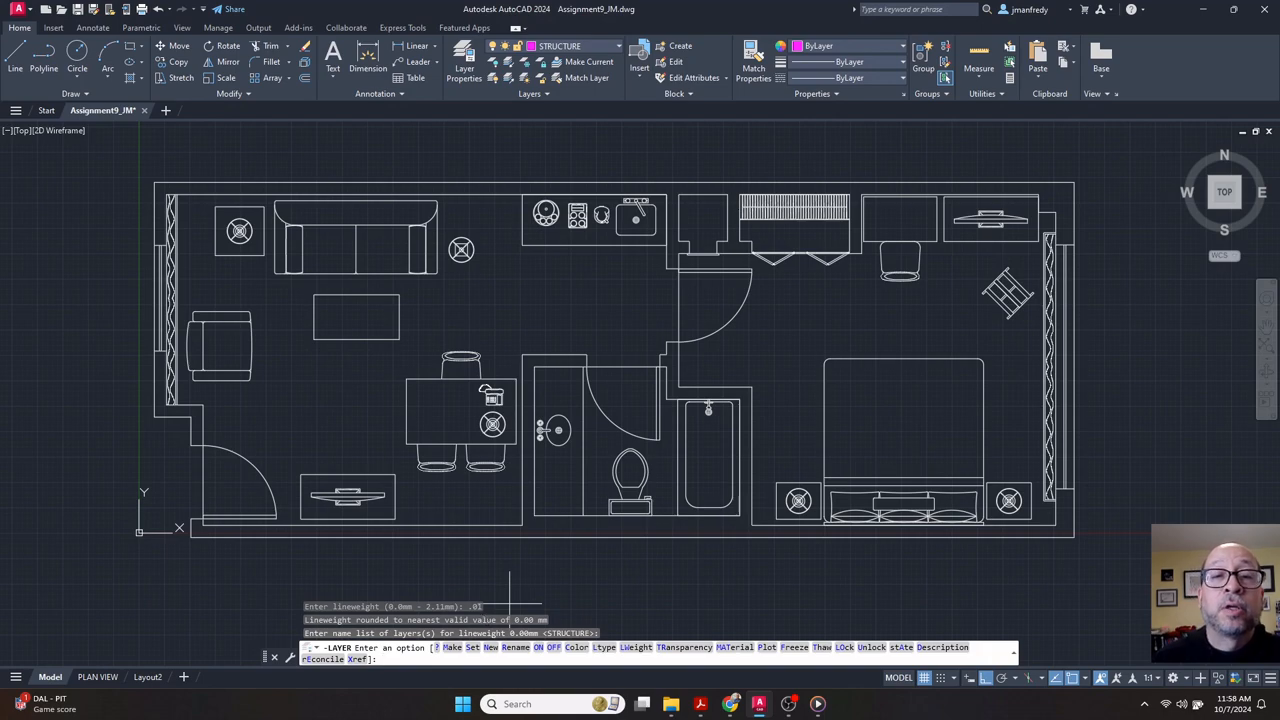
Check the STRUCTURE layer's color and lineweight in the layer list.
{"action": "left_click", "coordinate": [464, 62]}
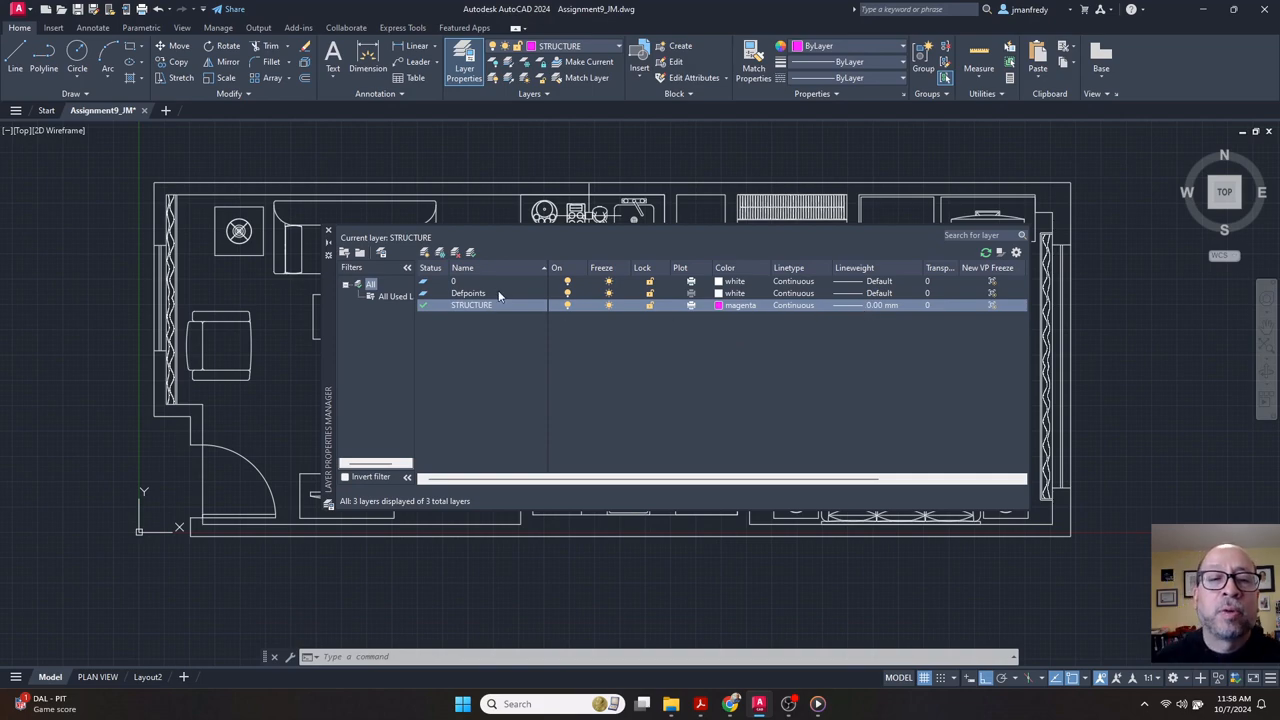
{"action": "left_click", "coordinate": [328, 231]}
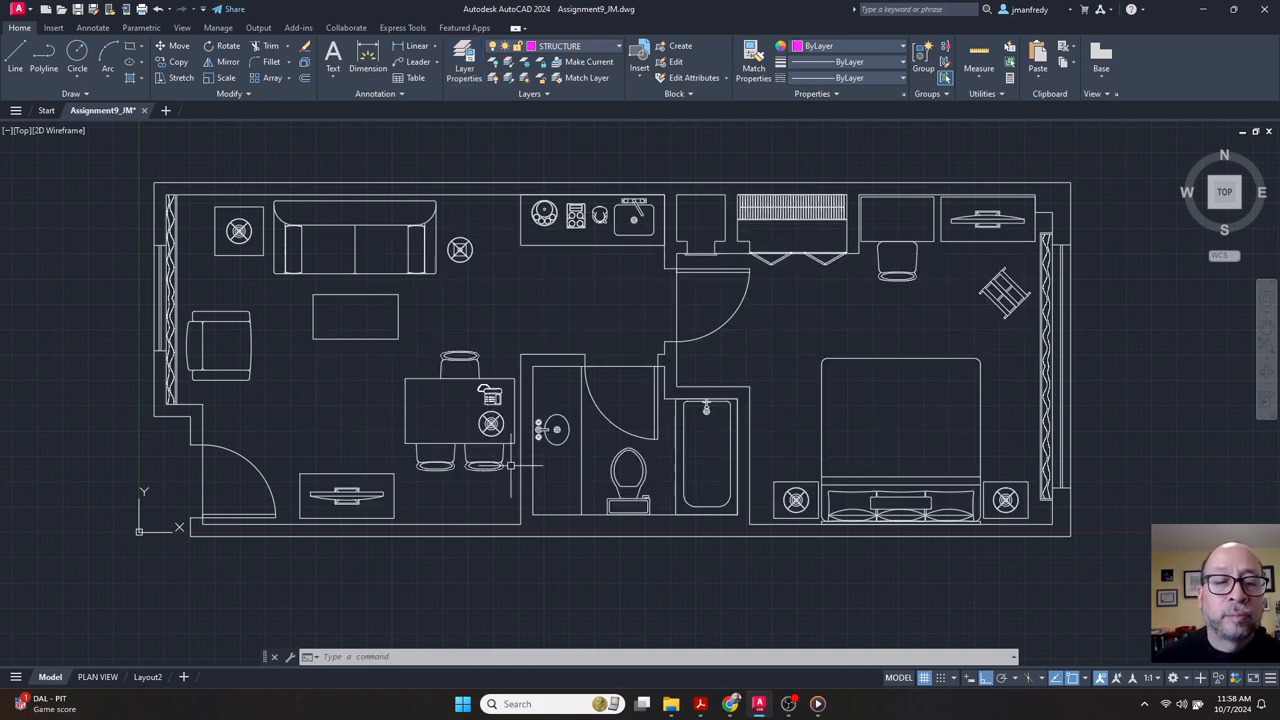
{"action": "type", "text": "-"}
{"action": "key", "text": "Escape"}
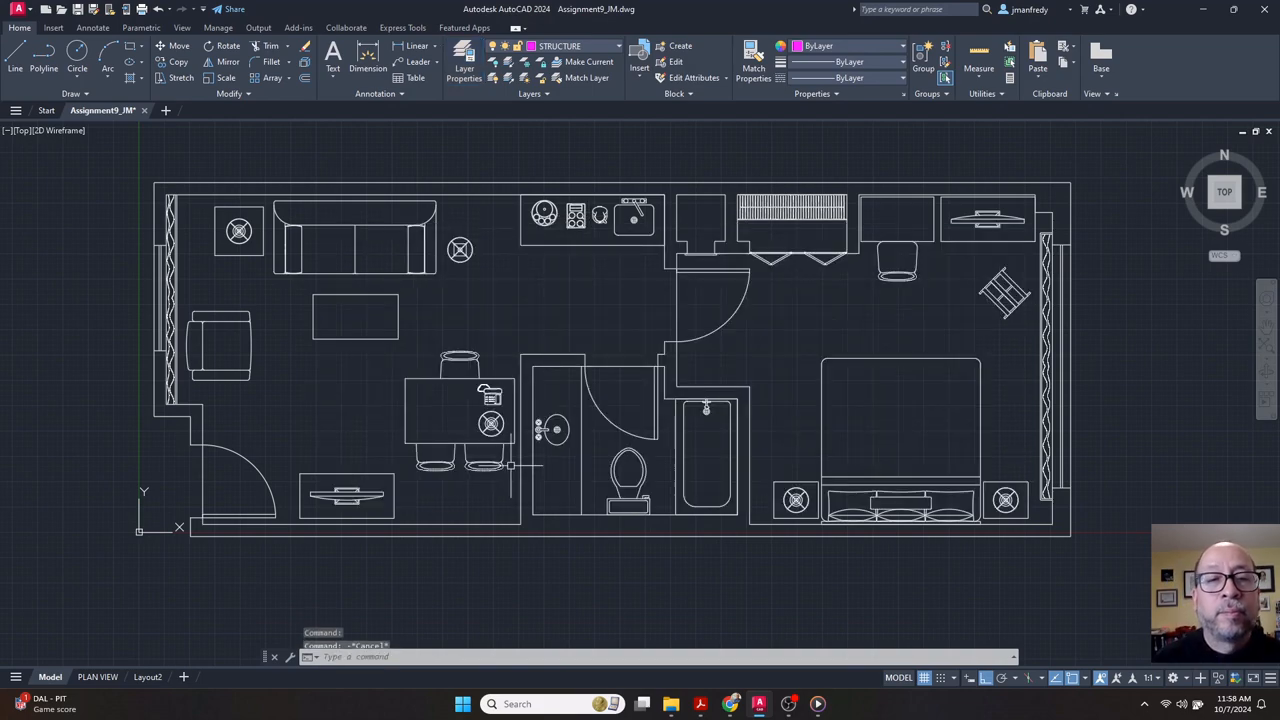
Examine the lineweight choices offered for the STRUCTURE layer.
{"action": "left_click", "coordinate": [464, 60]}
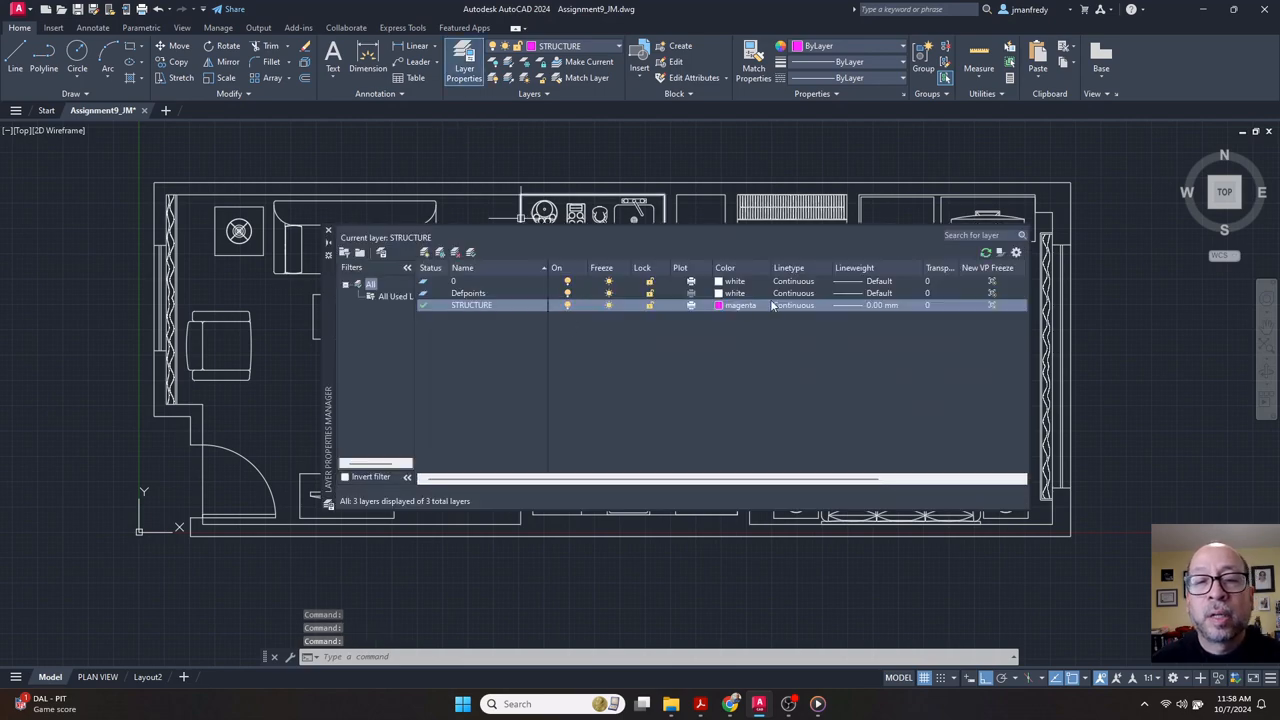
{"action": "left_click", "coordinate": [878, 305]}
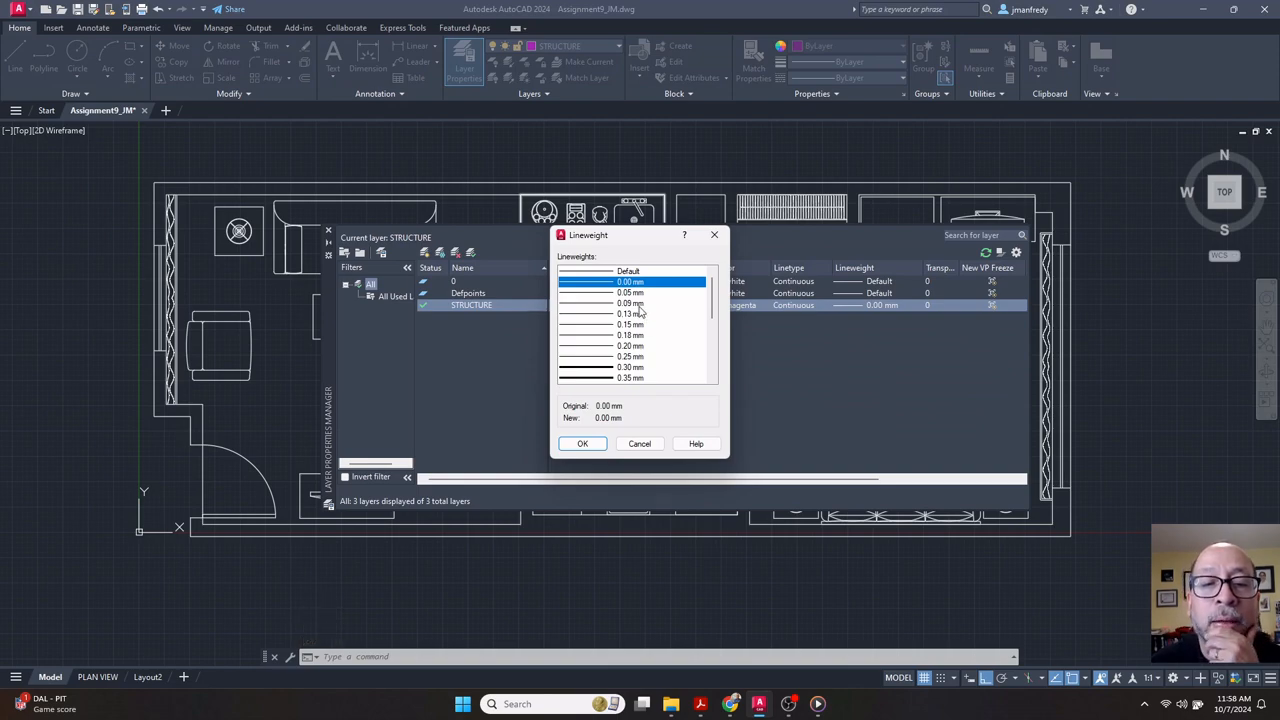
{"action": "left_click_drag", "start_coordinate": [648, 237], "coordinate": [617, 198]}
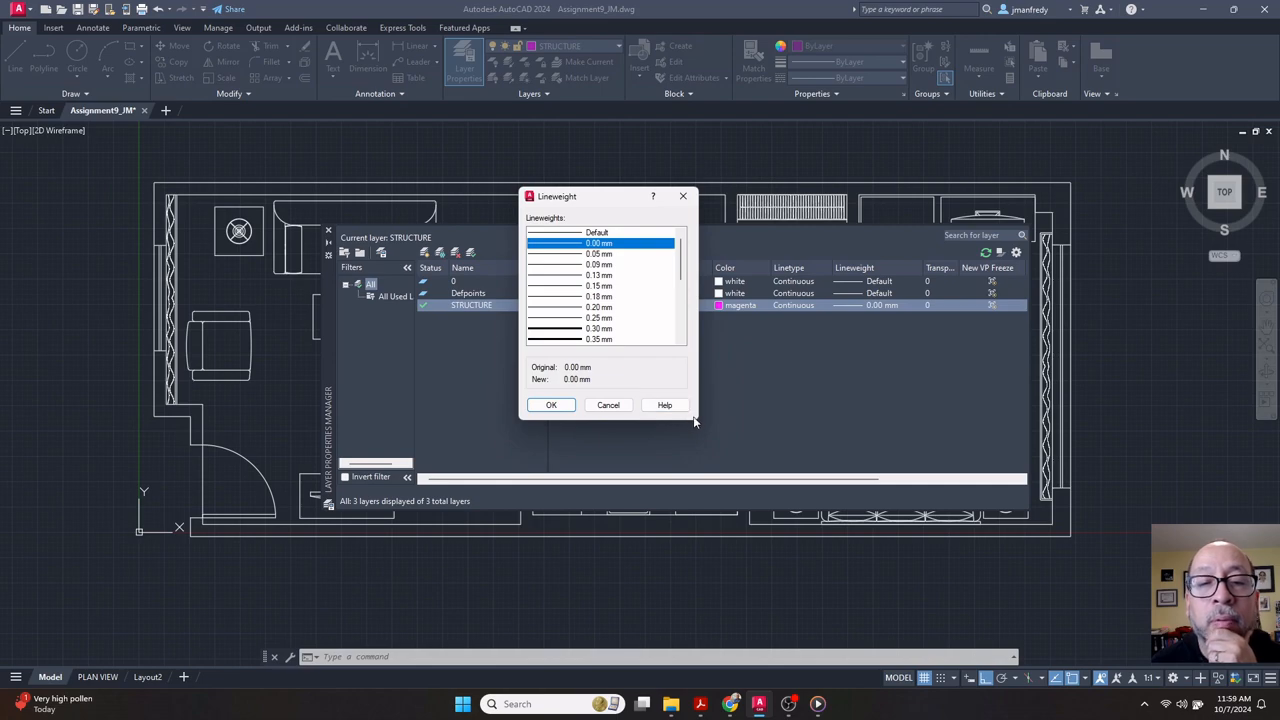
{"action": "left_click", "coordinate": [611, 266]}
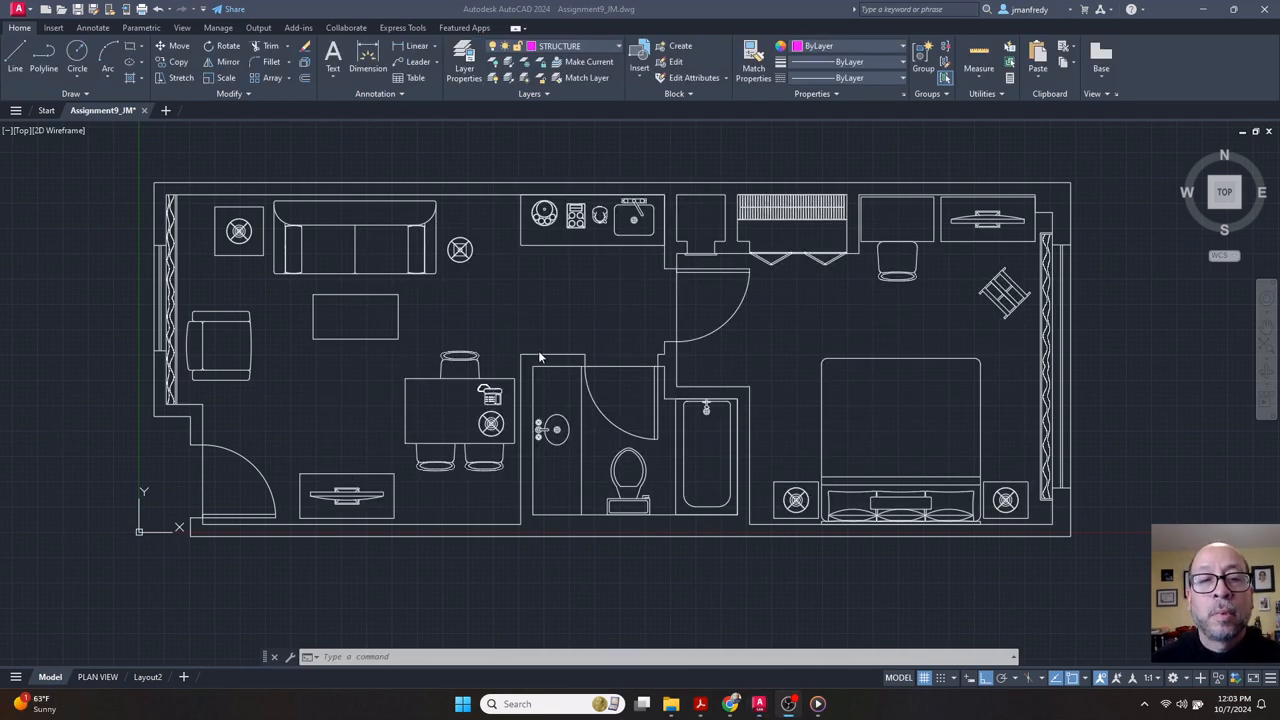
Recheck the units used for the STRUCTURE layer's lineweight in the Layer Properties Manager.
{"action": "middle_click_drag", "start_coordinate": [540, 304], "coordinate": [537, 312]}
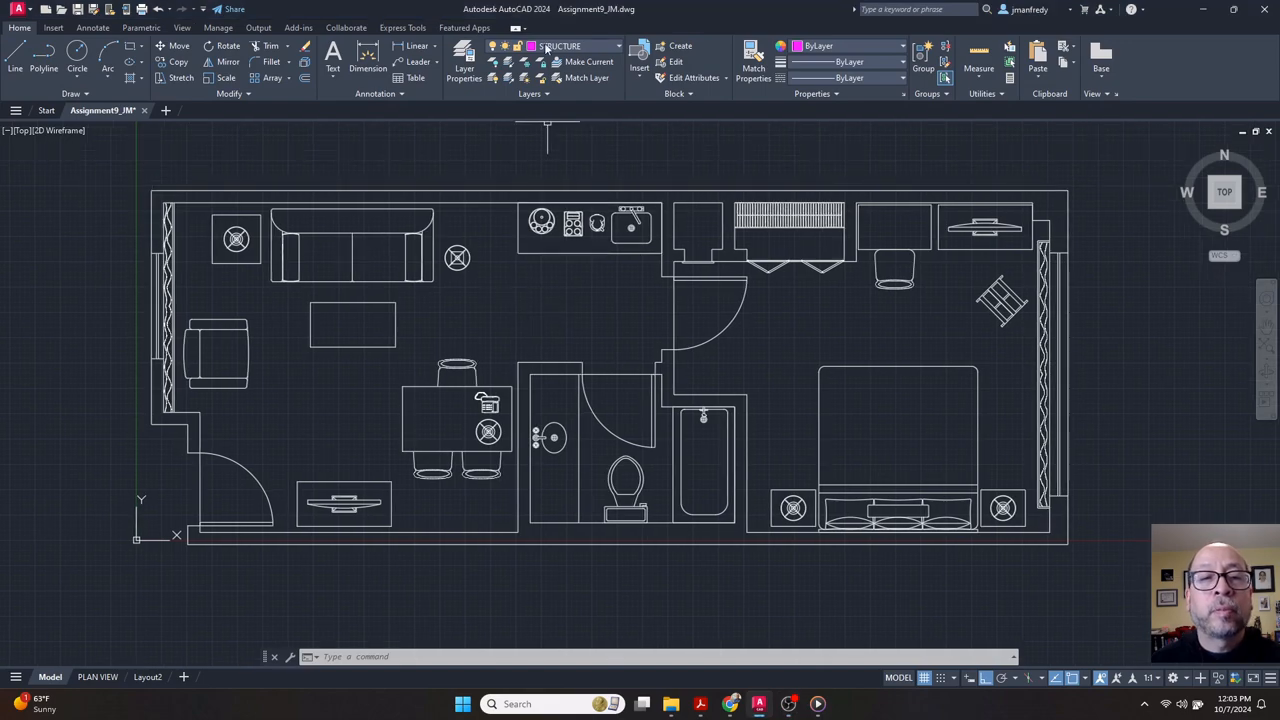
{"action": "left_click", "coordinate": [464, 68]}
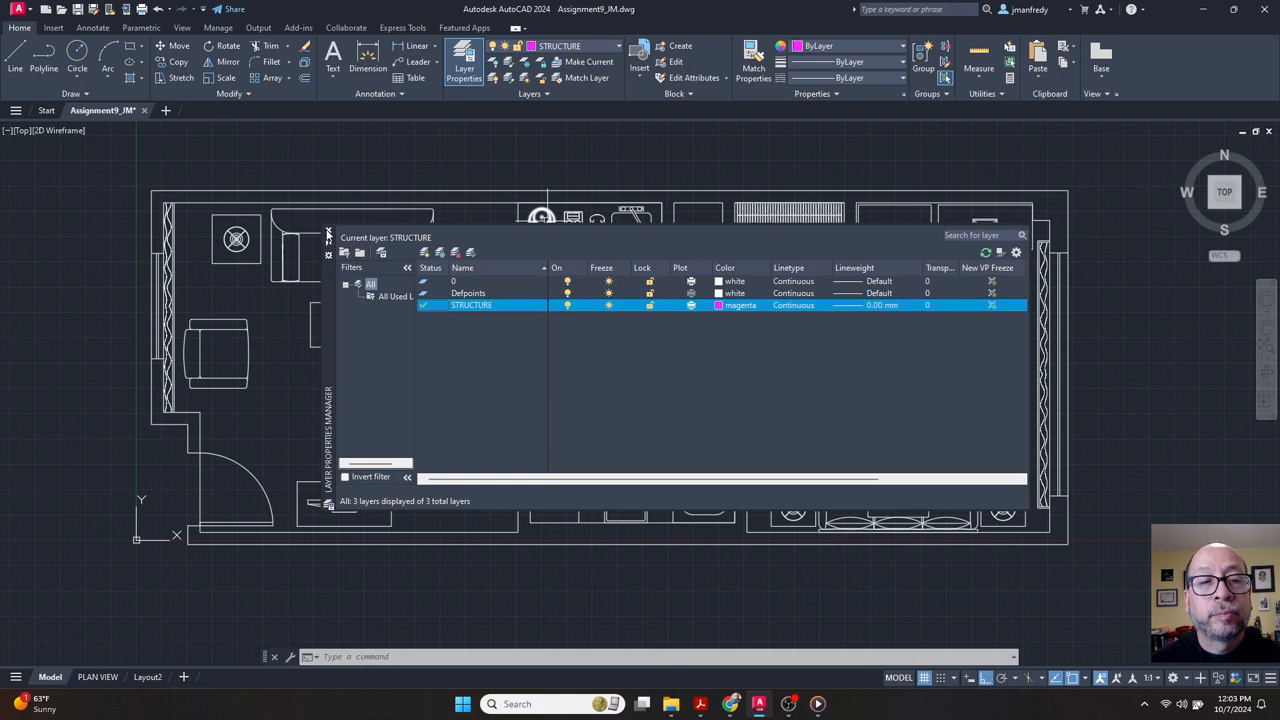
{"action": "left_click", "coordinate": [328, 234]}
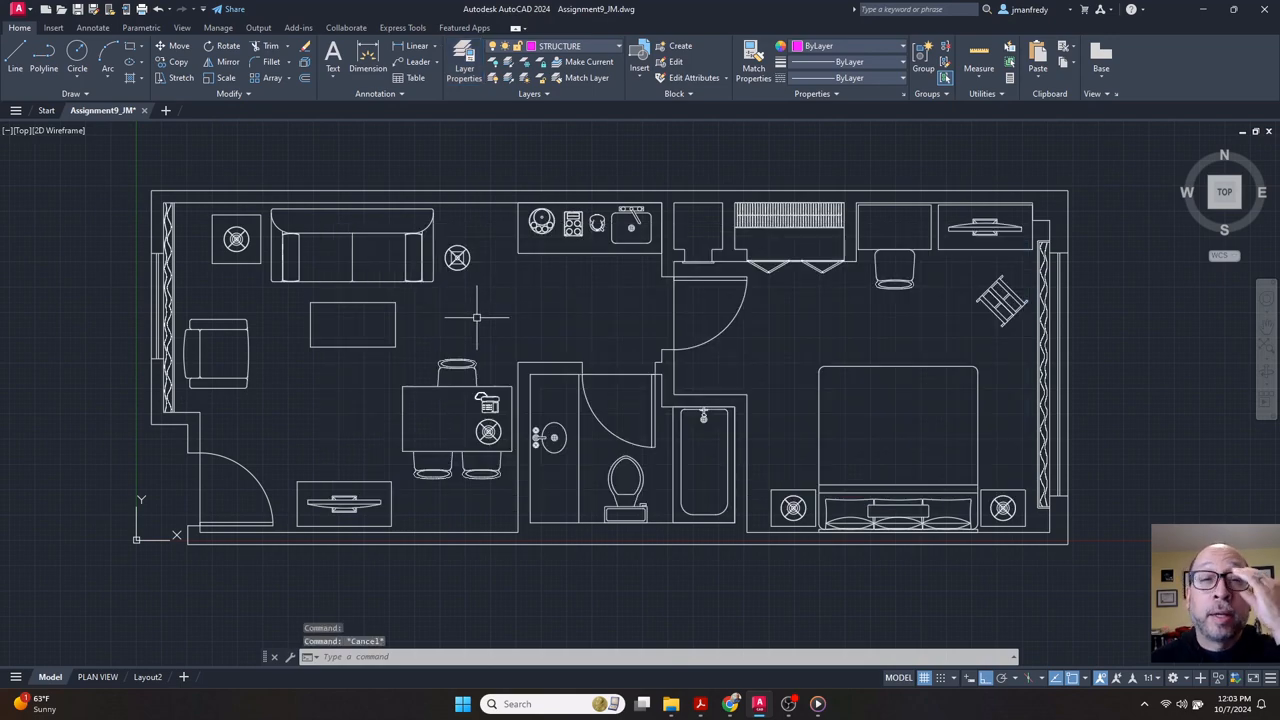
Change the lineweight listing units to inches in the Lineweight Settings.
{"action": "middle_click_drag", "start_coordinate": [482, 318], "coordinate": [475, 309]}
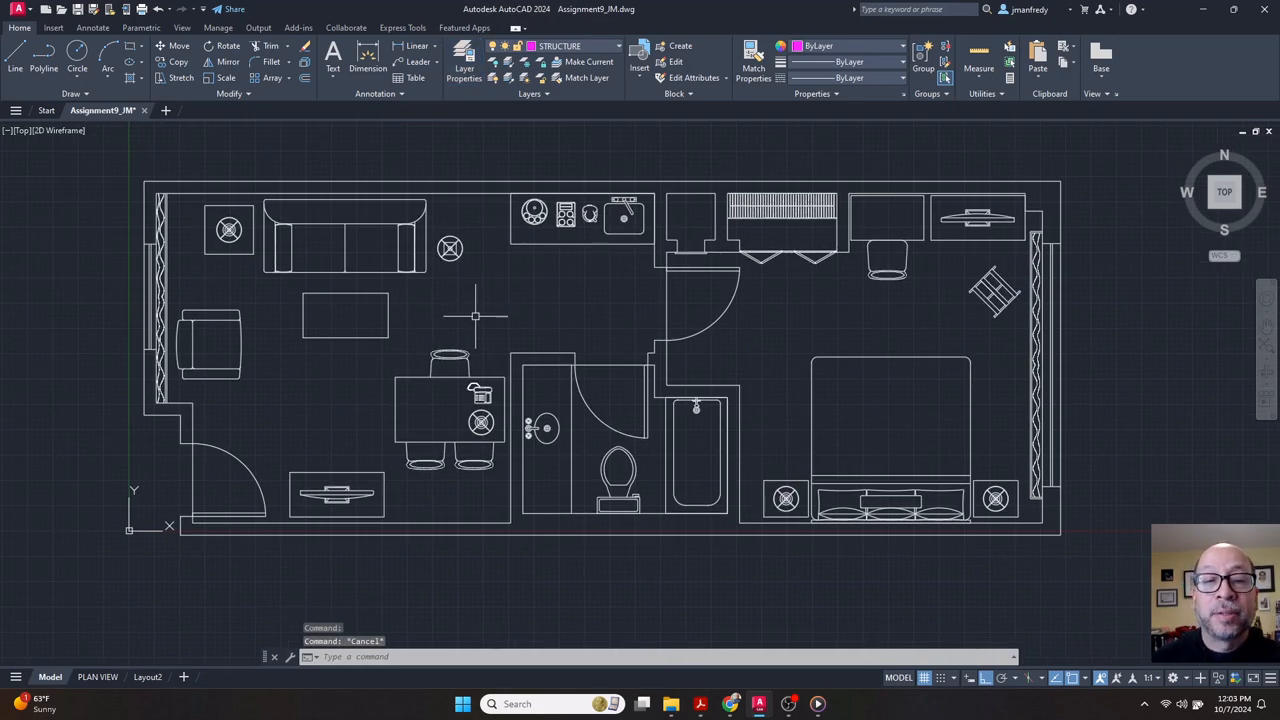
{"action": "type", "text": "LIN"}
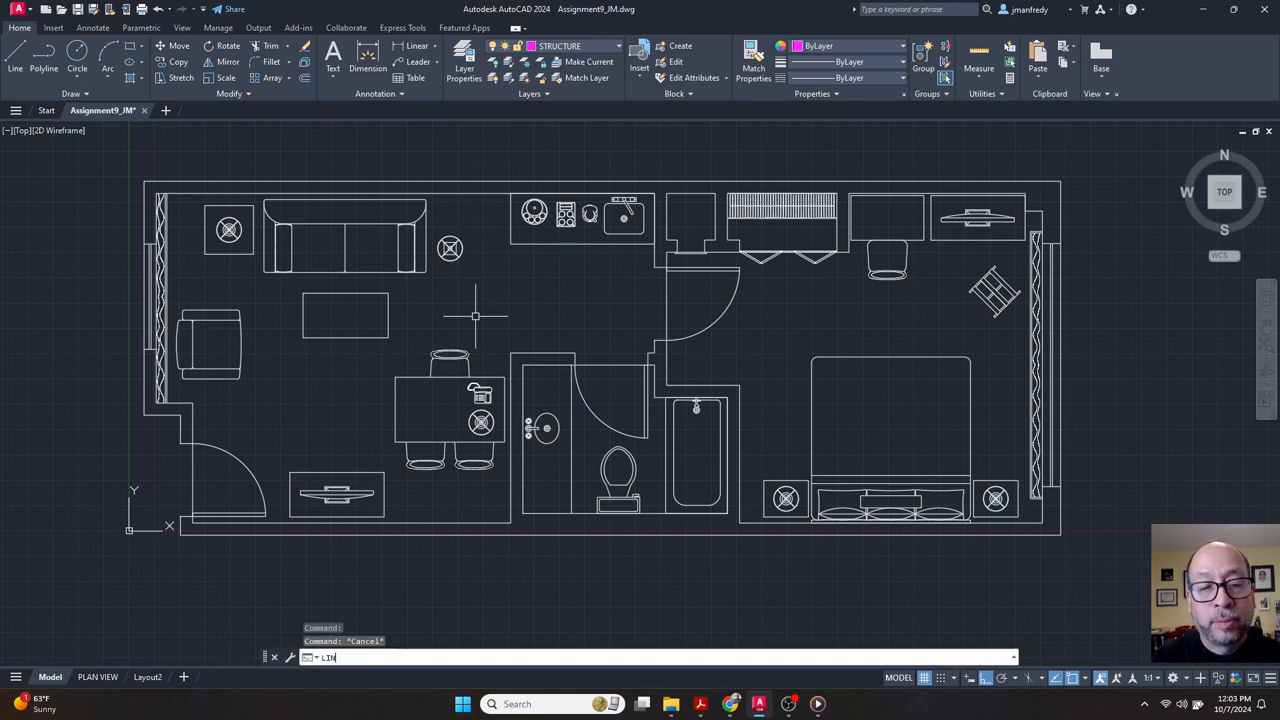
{"action": "type", "text": "EWEIGHT"}
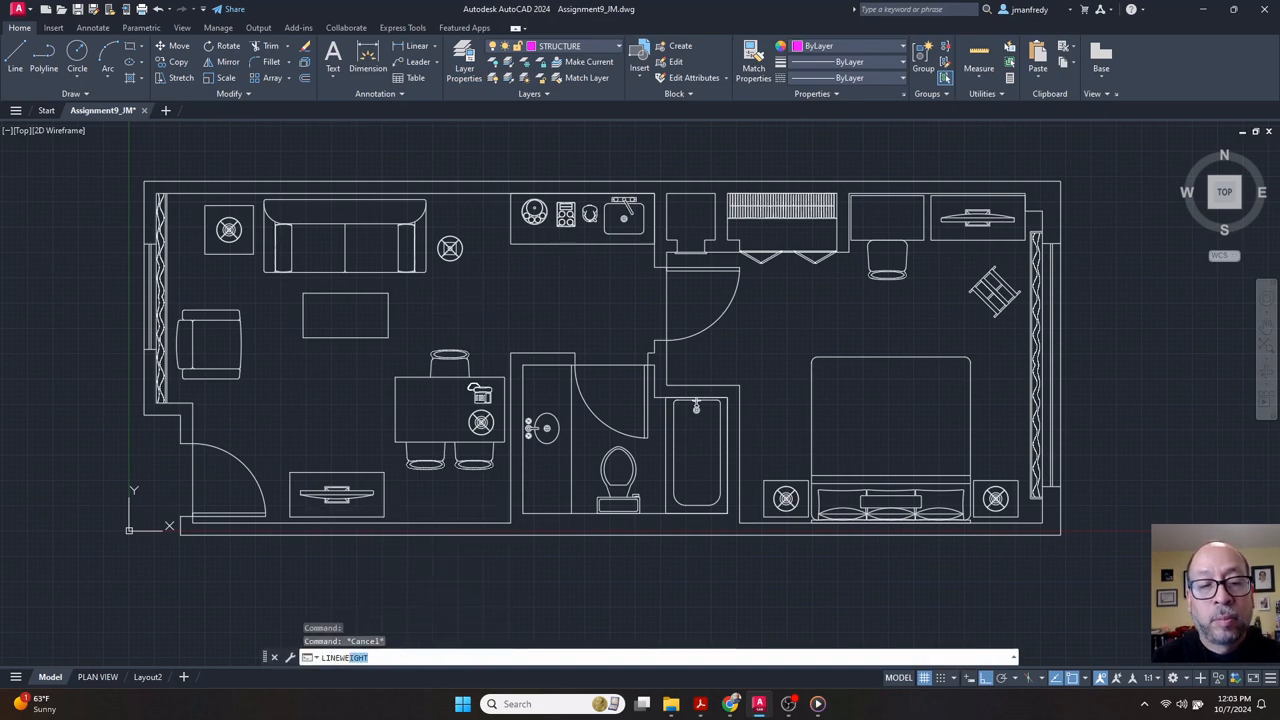
{"action": "key", "text": "Return"}
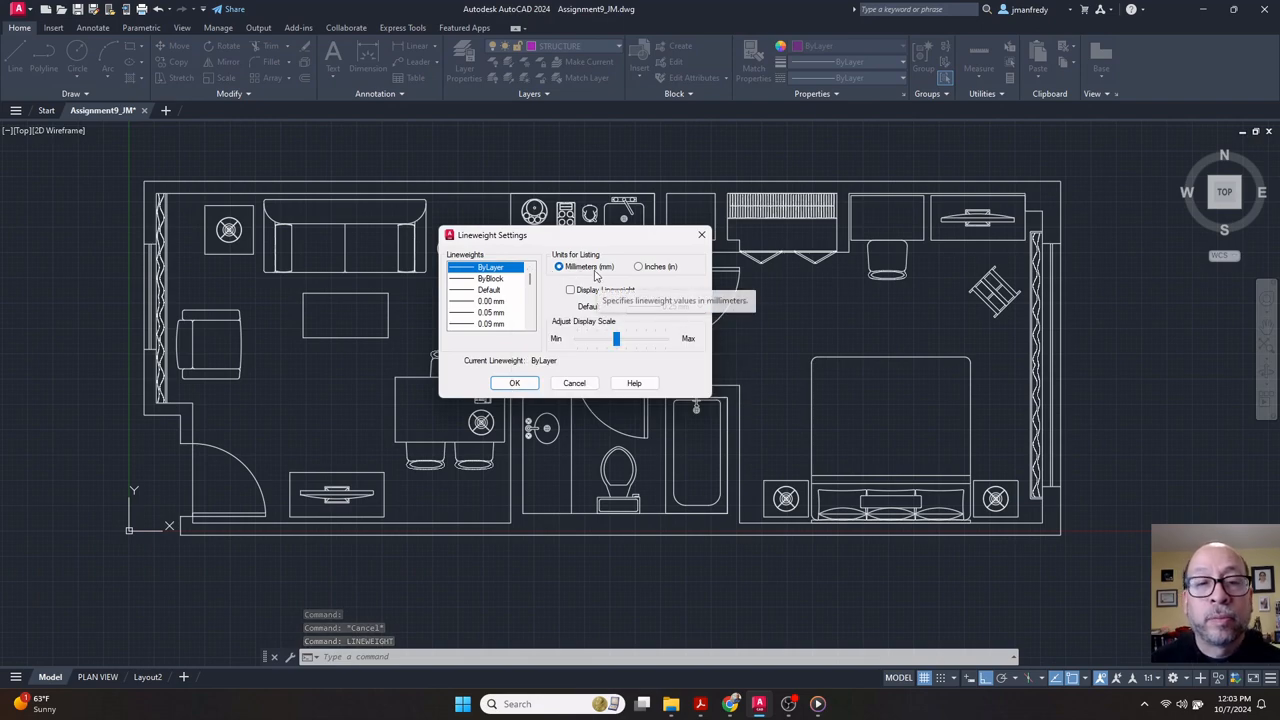
{"action": "left_click", "coordinate": [638, 267]}
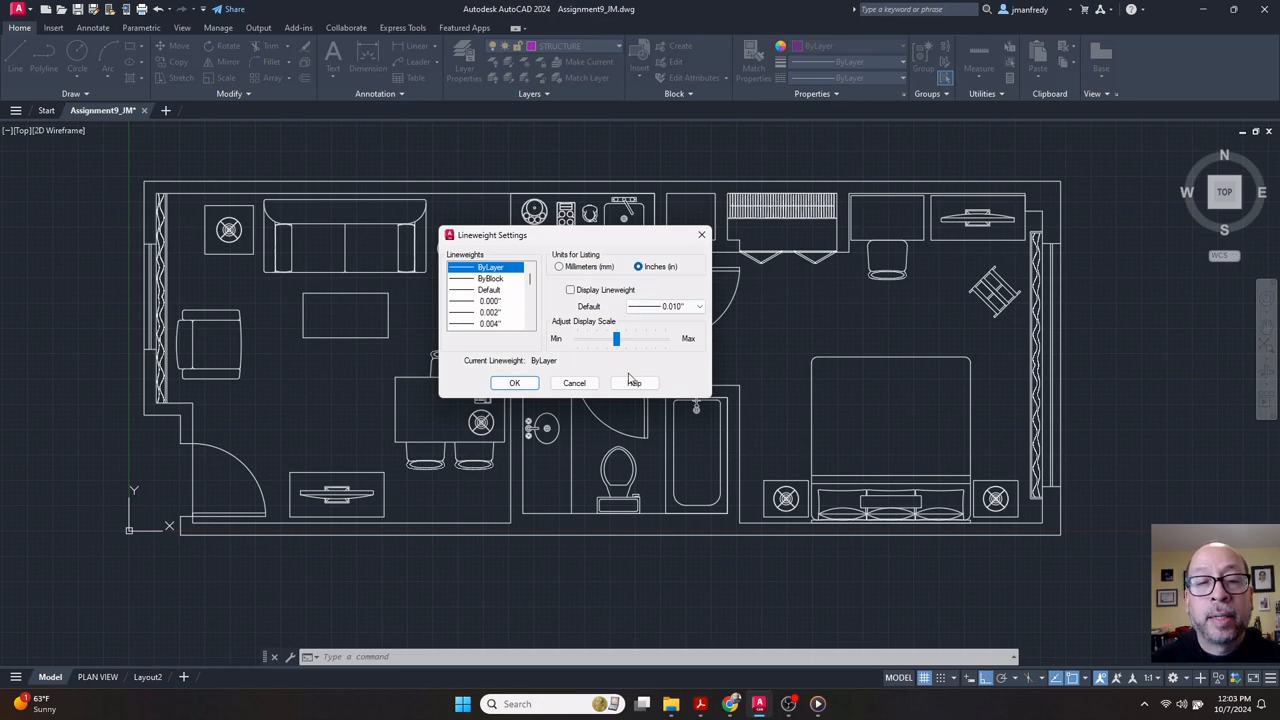
{"action": "left_click", "coordinate": [514, 384]}
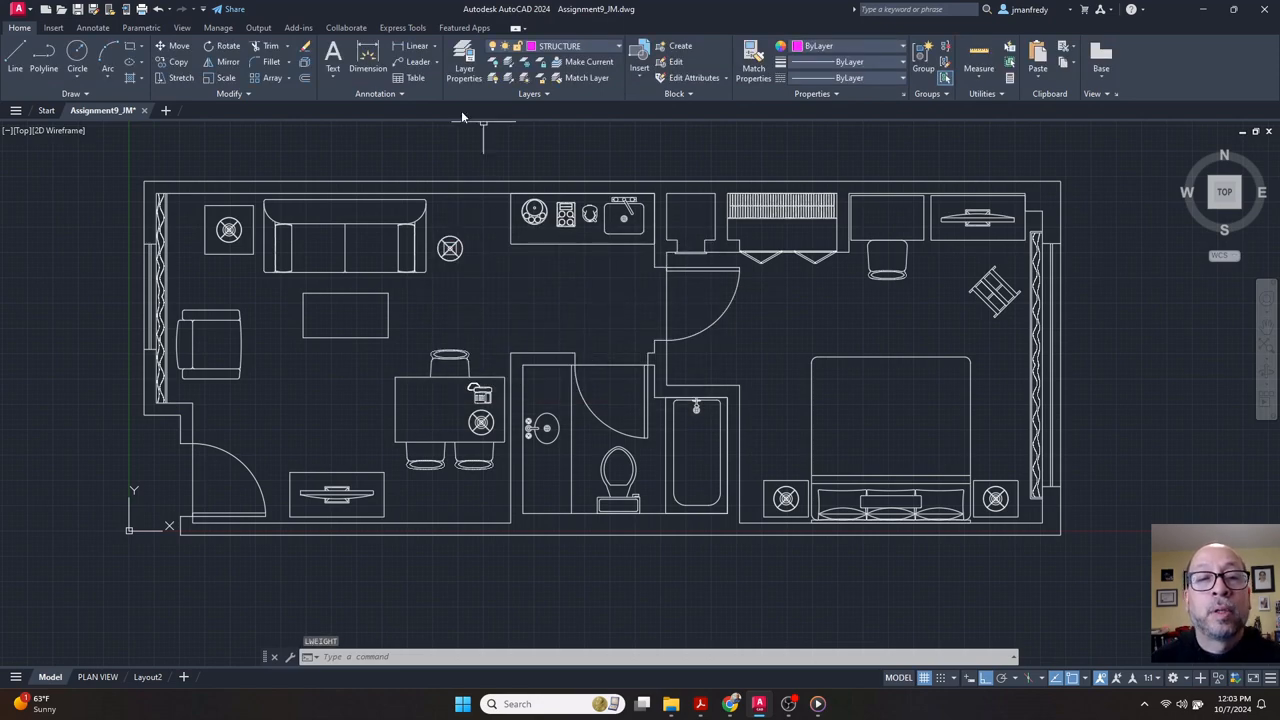
Set the STRUCTURE layer's lineweight to 0.012" in the Layer Properties Manager and close the manager.
{"action": "left_click", "coordinate": [462, 72]}
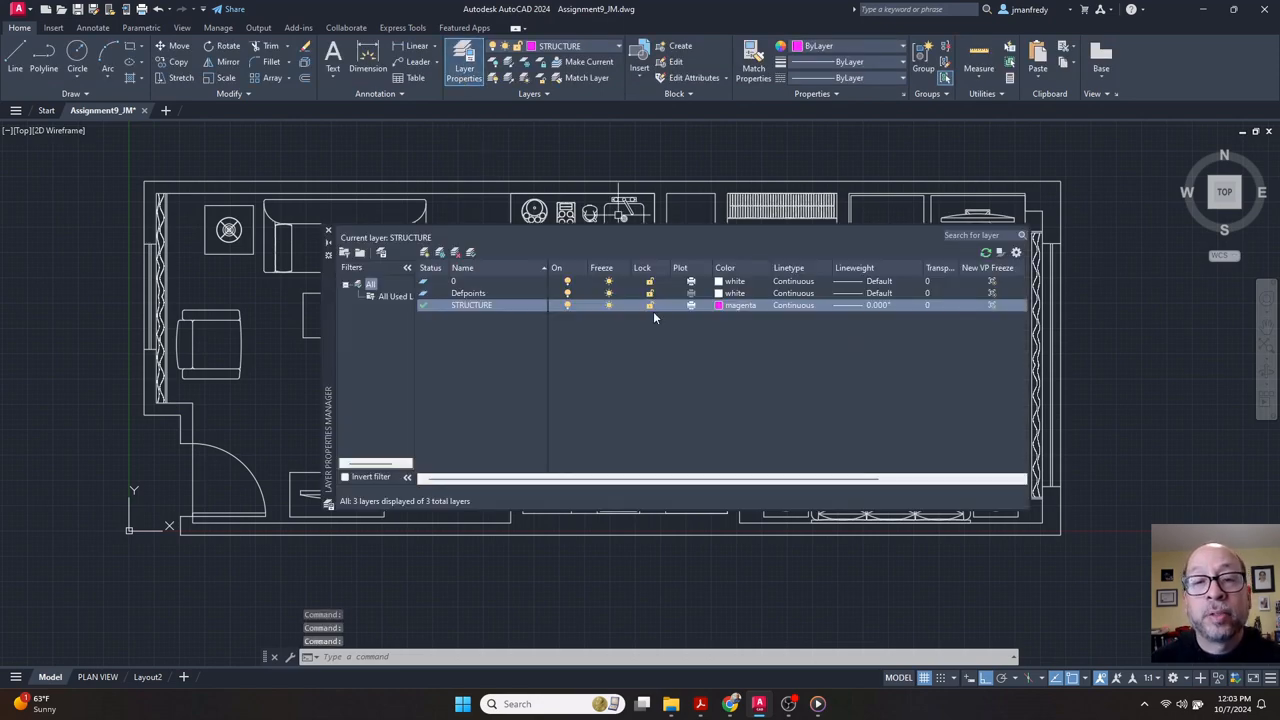
{"action": "left_click", "coordinate": [876, 304]}
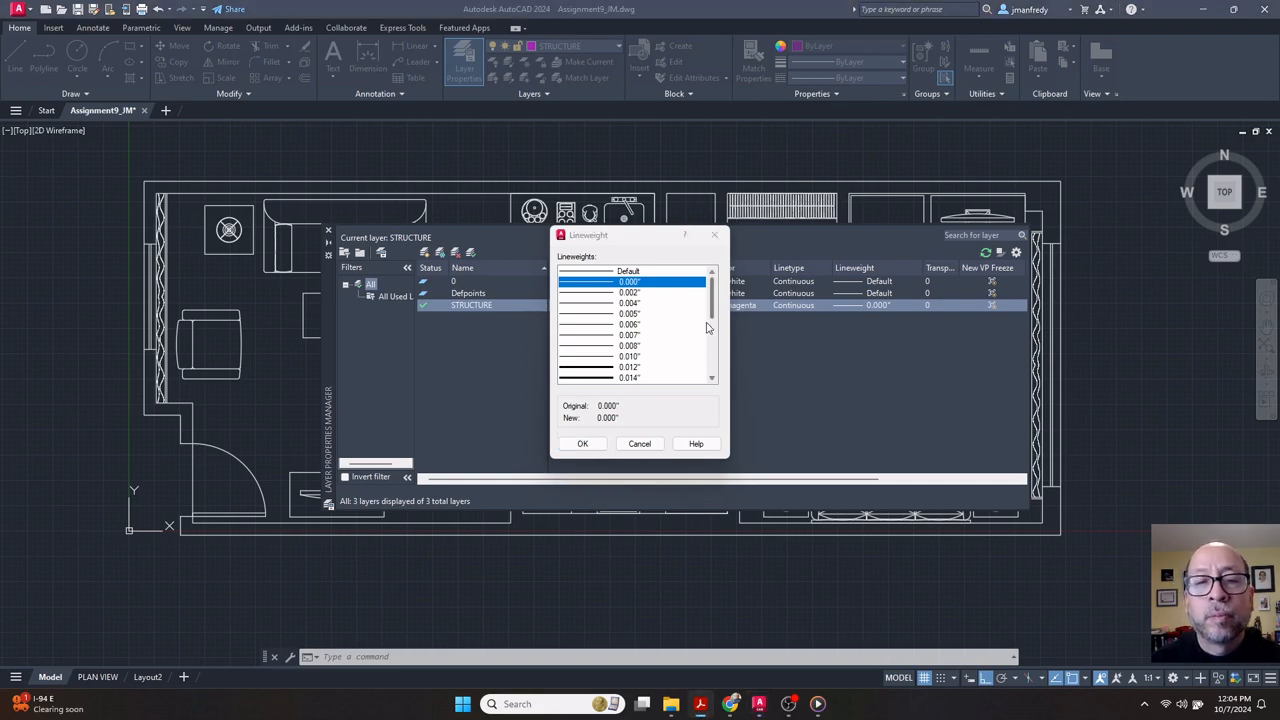
{"action": "left_click", "coordinate": [628, 368]}
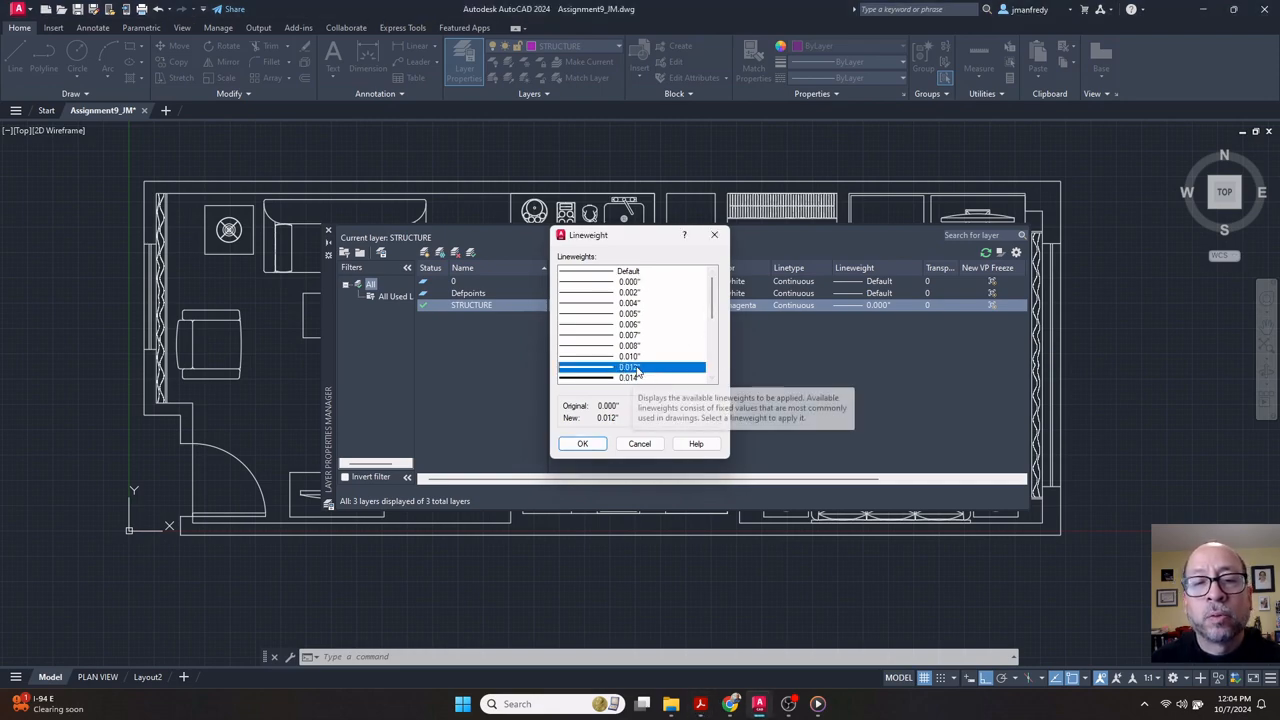
{"action": "left_click", "coordinate": [592, 444]}
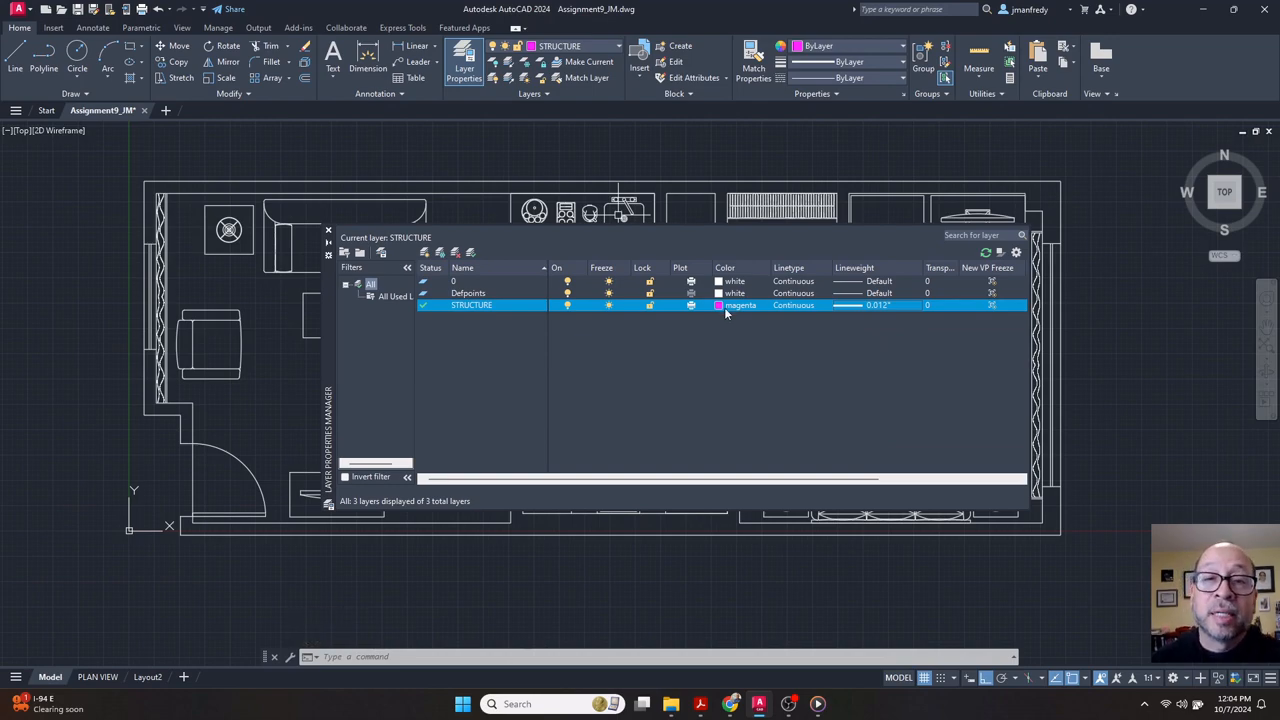
{"action": "left_click", "coordinate": [328, 233]}
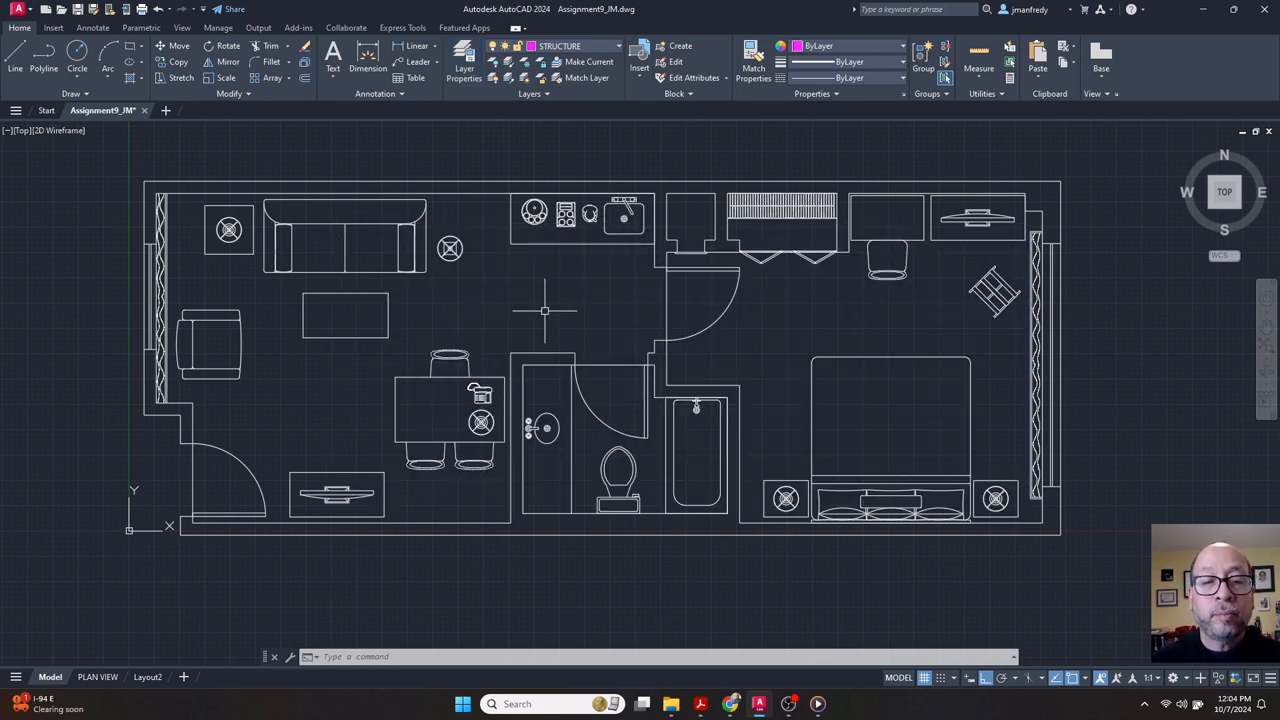
{"action": "left_click", "coordinate": [594, 565]}
{"action": "key", "text": "Escape"}
{"action": "key", "text": "Escape"}
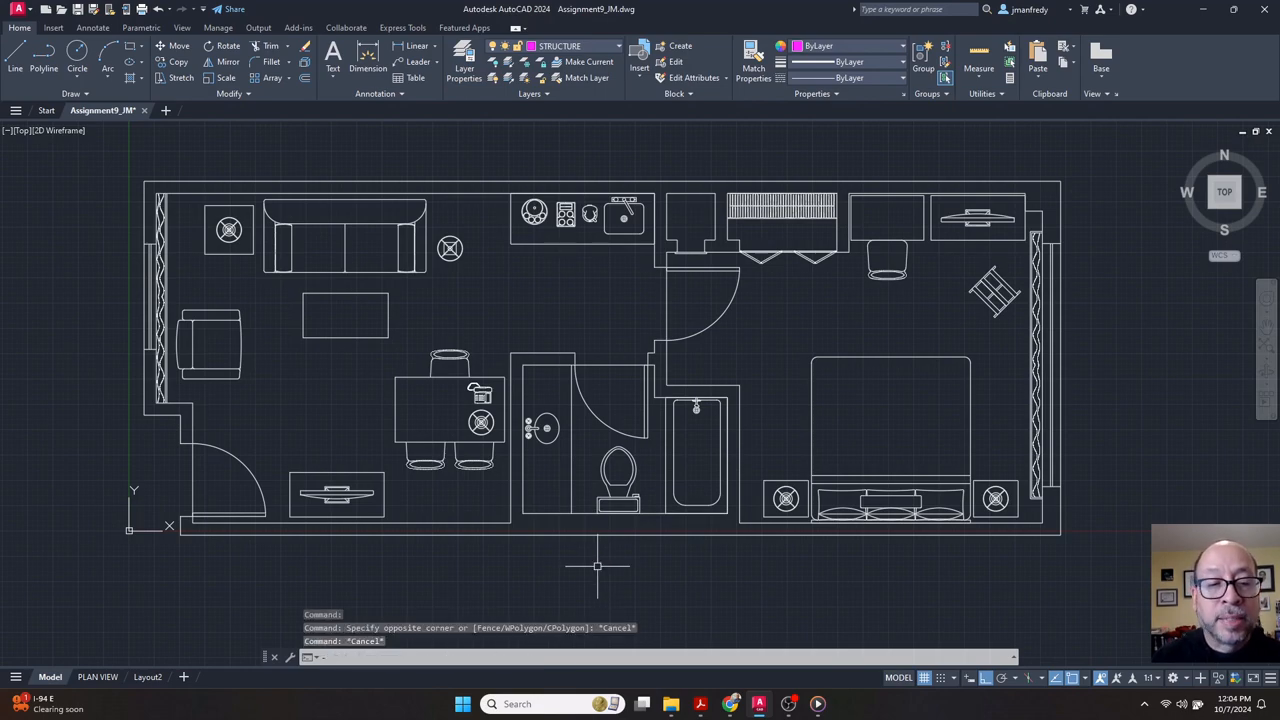
{"action": "type", "text": "-la"}
{"action": "key", "text": "Return"}
{"action": "type", "text": "m"}
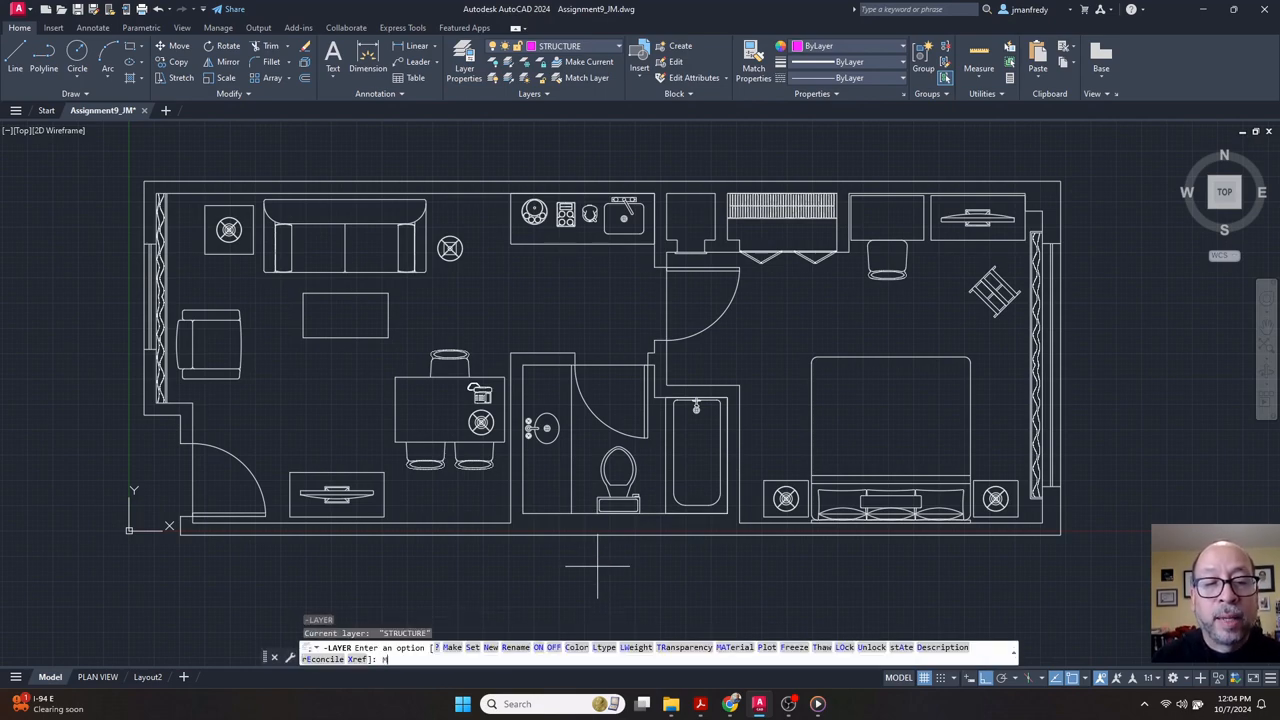
{"action": "key", "text": "Return"}
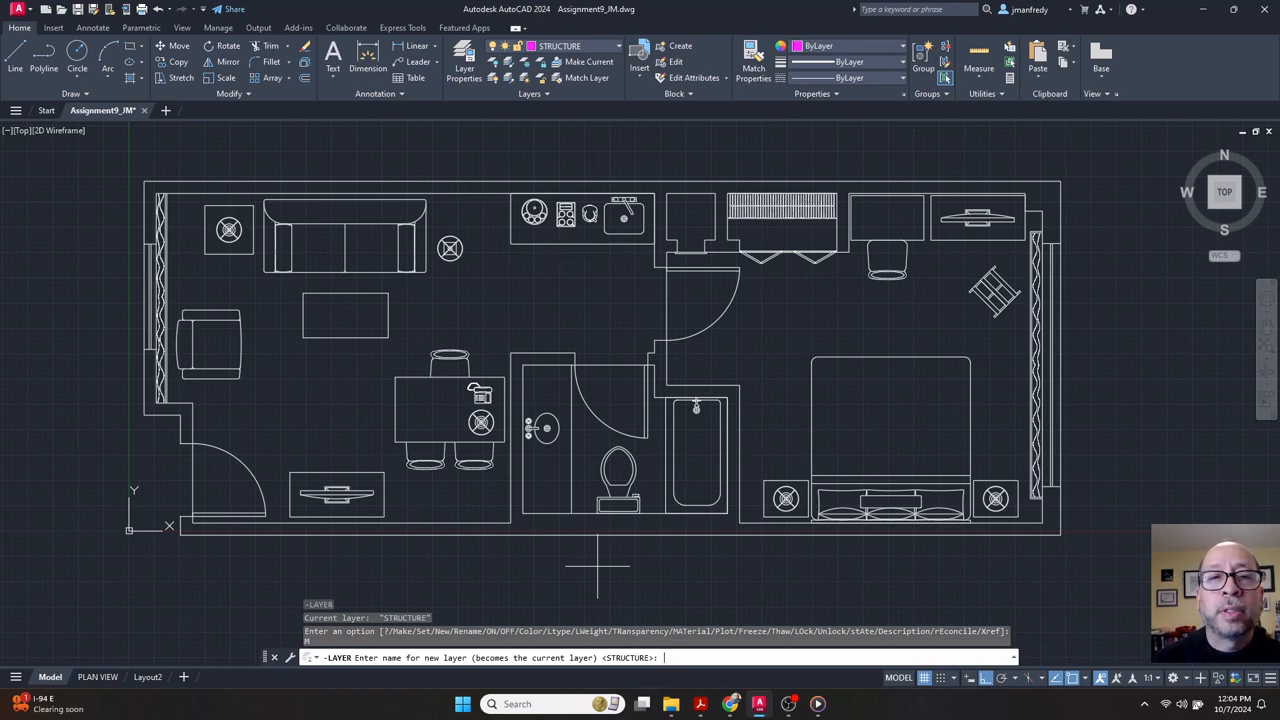
{"action": "key", "text": "Escape"}
Rename the STRUCTURE layer as FIXTURES in the Layer Properties Manager.
{"action": "left_click", "coordinate": [464, 62]}
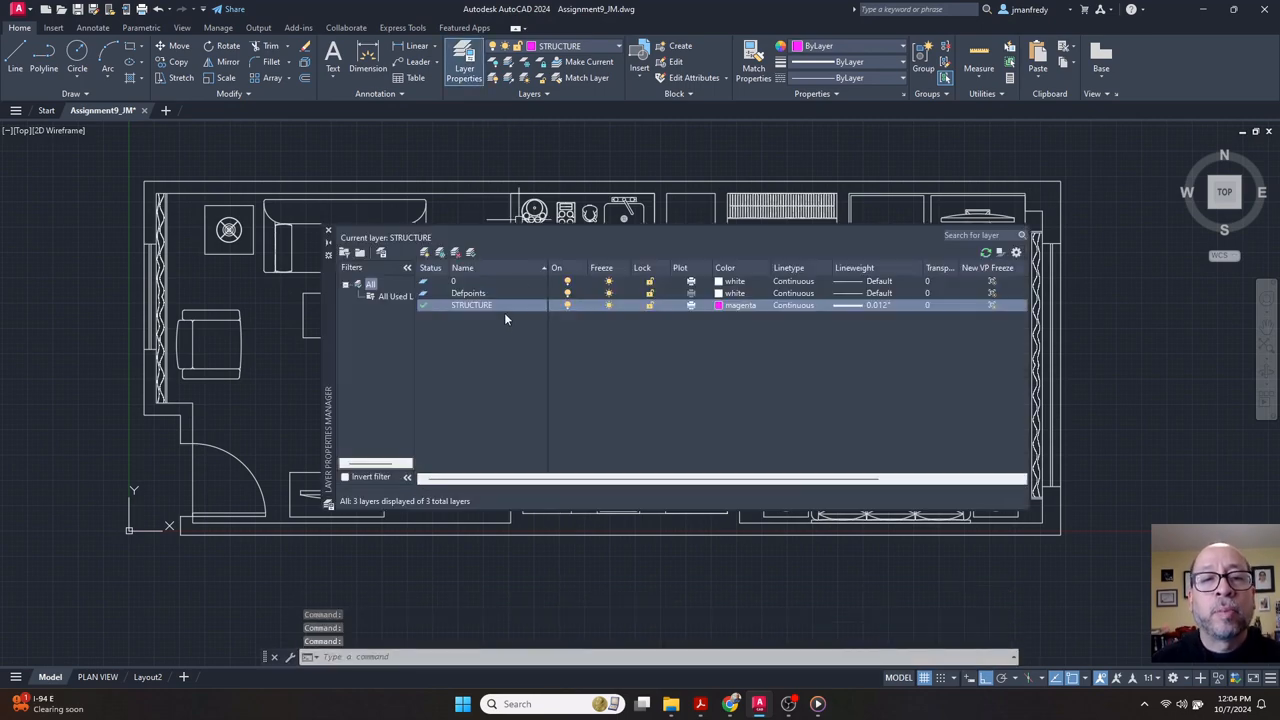
{"action": "left_click", "coordinate": [483, 306]}
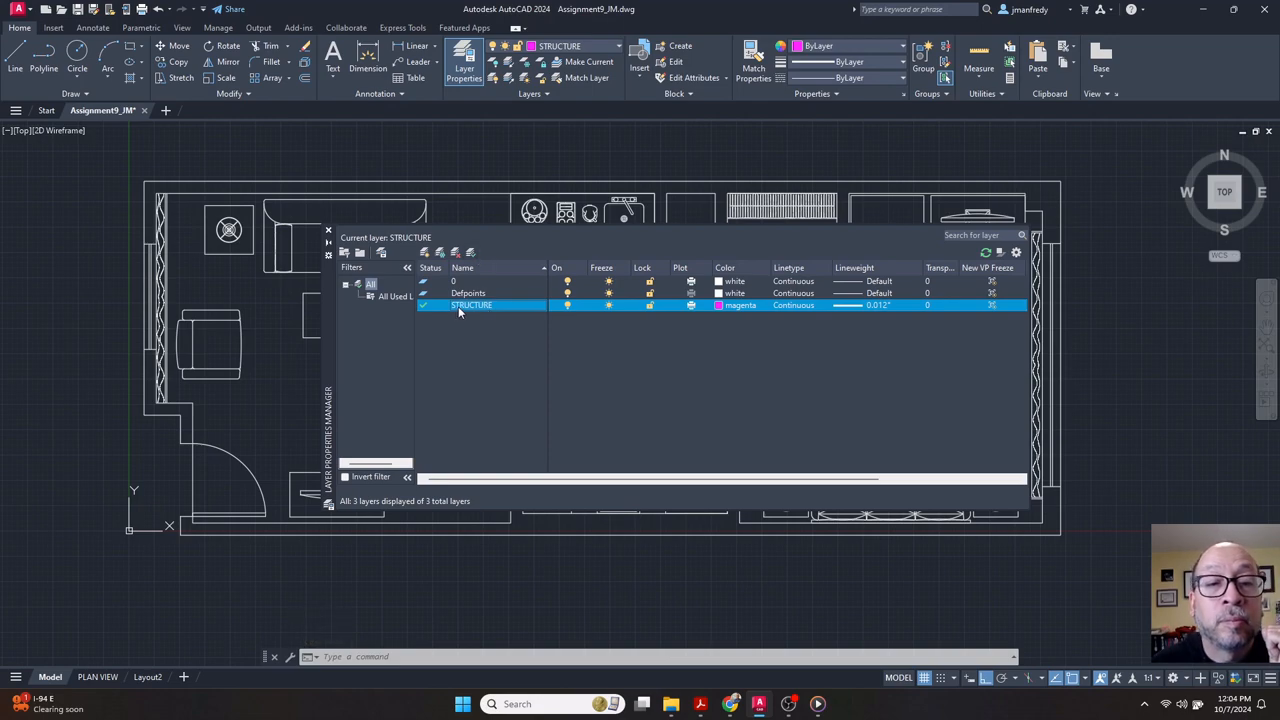
{"action": "right_click", "coordinate": [458, 306]}
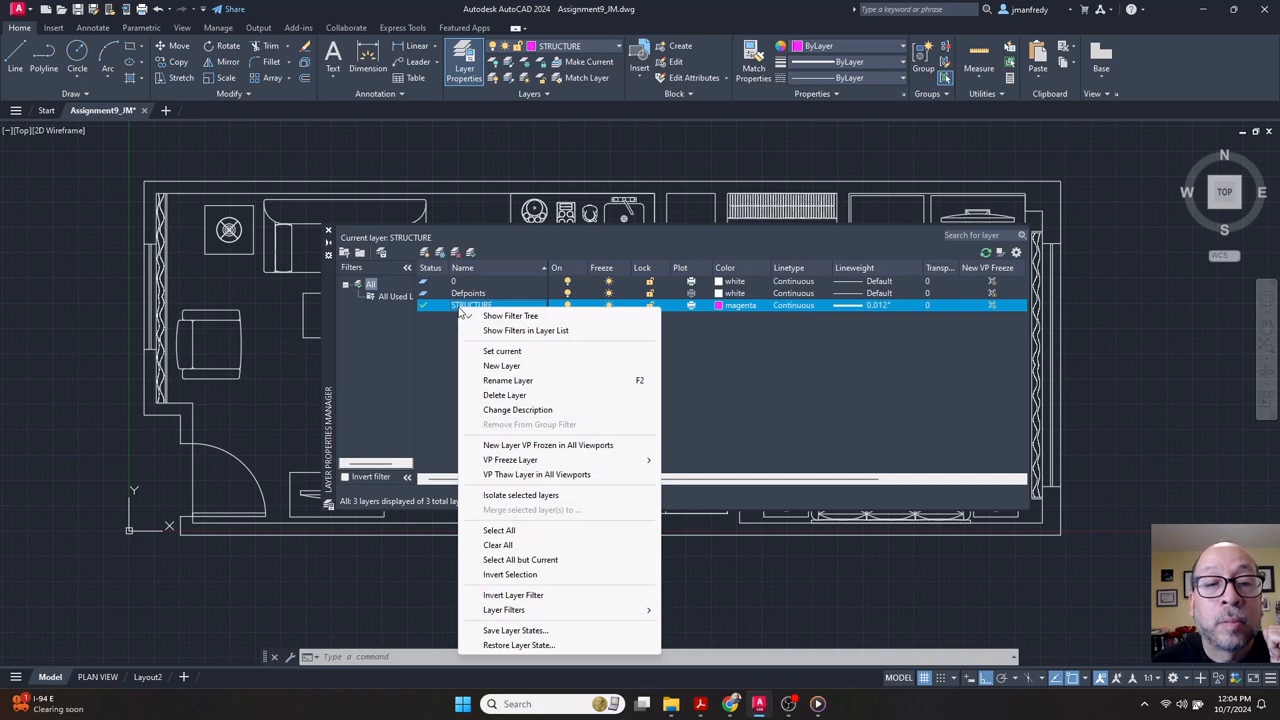
{"action": "left_click", "coordinate": [508, 381]}
{"action": "type", "text": "FIX"}
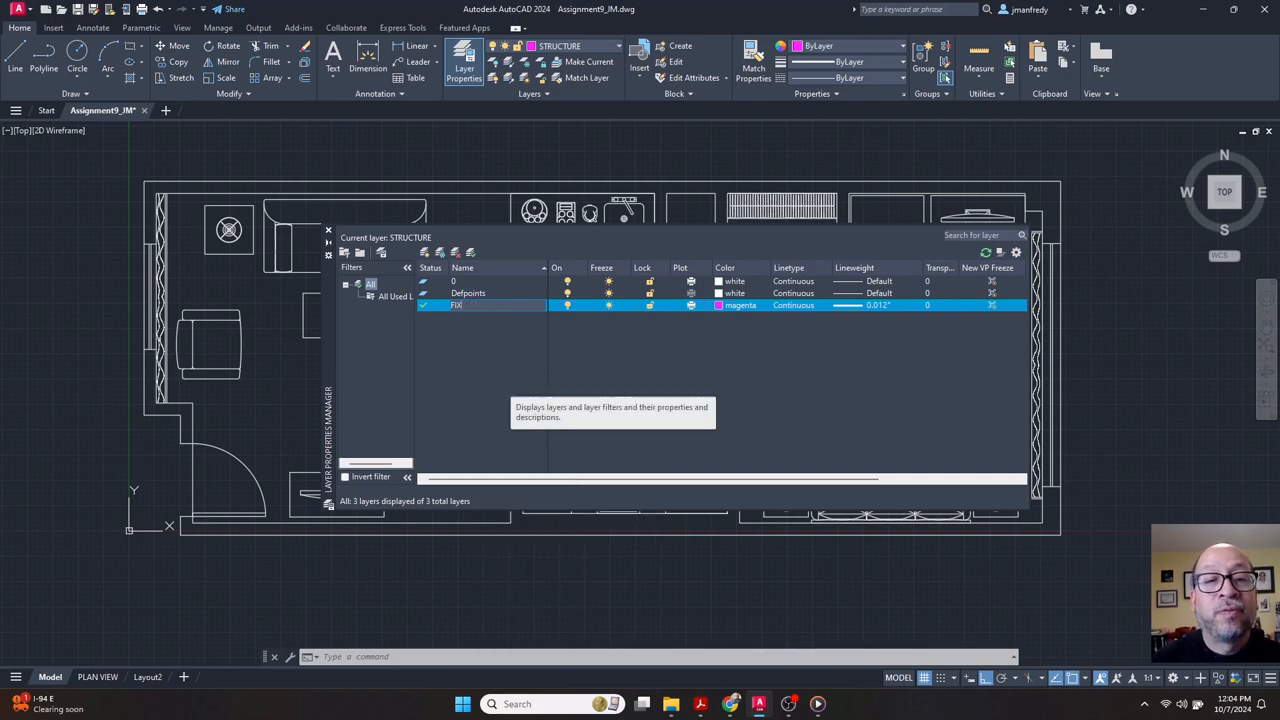
{"action": "type", "text": "TURES"}
{"action": "key", "text": "Return"}
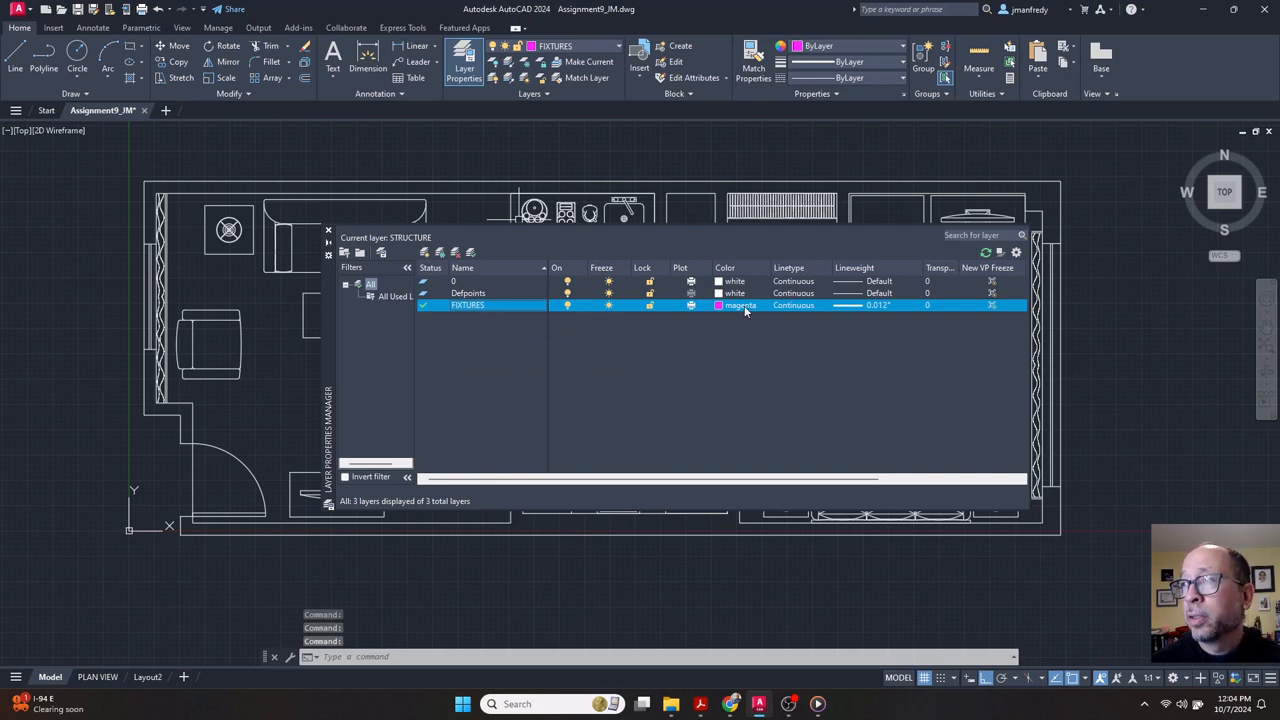
Set the FIXTURES layer's lineweight to 0.010" and close the Layer Properties Manager.
{"action": "left_click", "coordinate": [884, 311]}
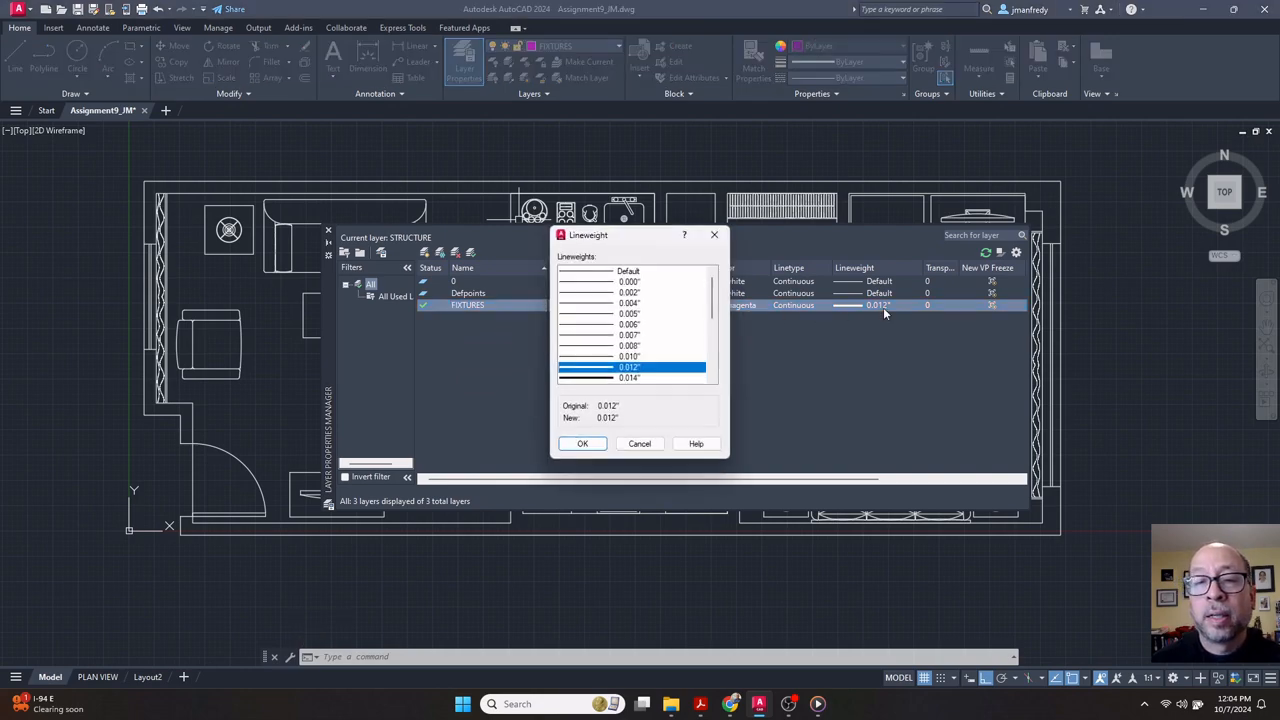
{"action": "left_click", "coordinate": [641, 357]}
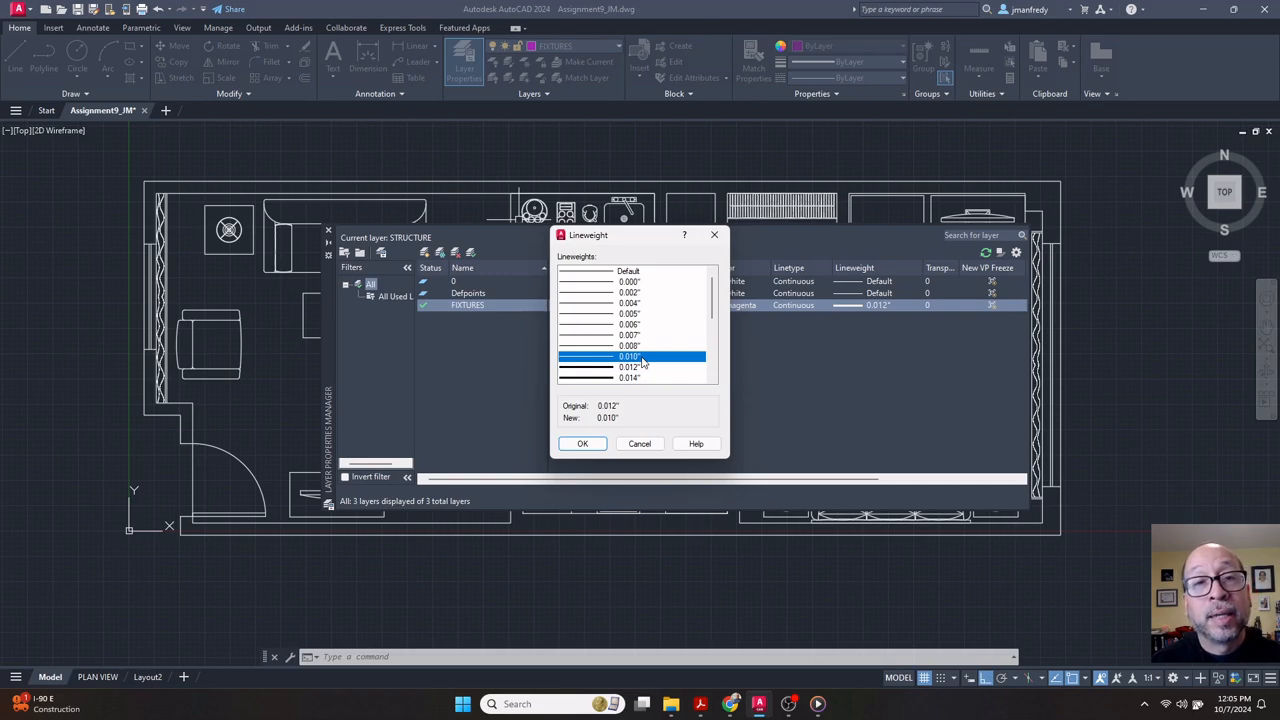
{"action": "left_click", "coordinate": [590, 444]}
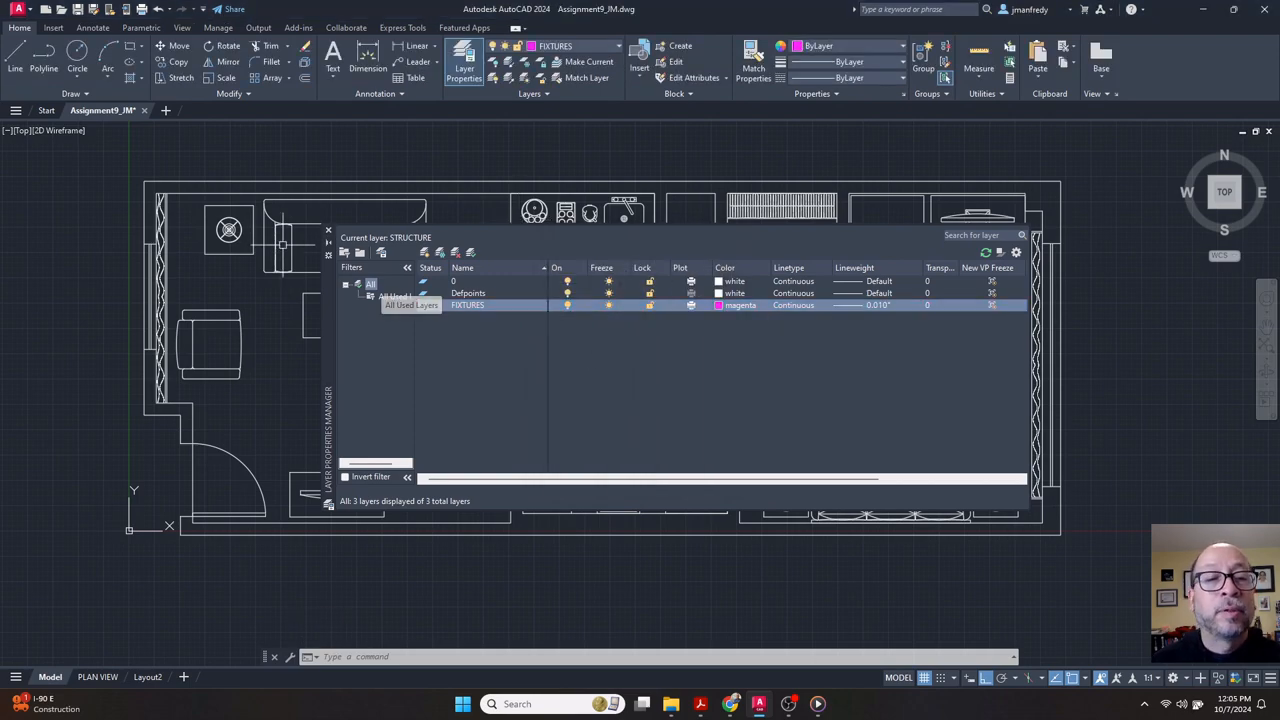
{"action": "left_click", "coordinate": [330, 233]}
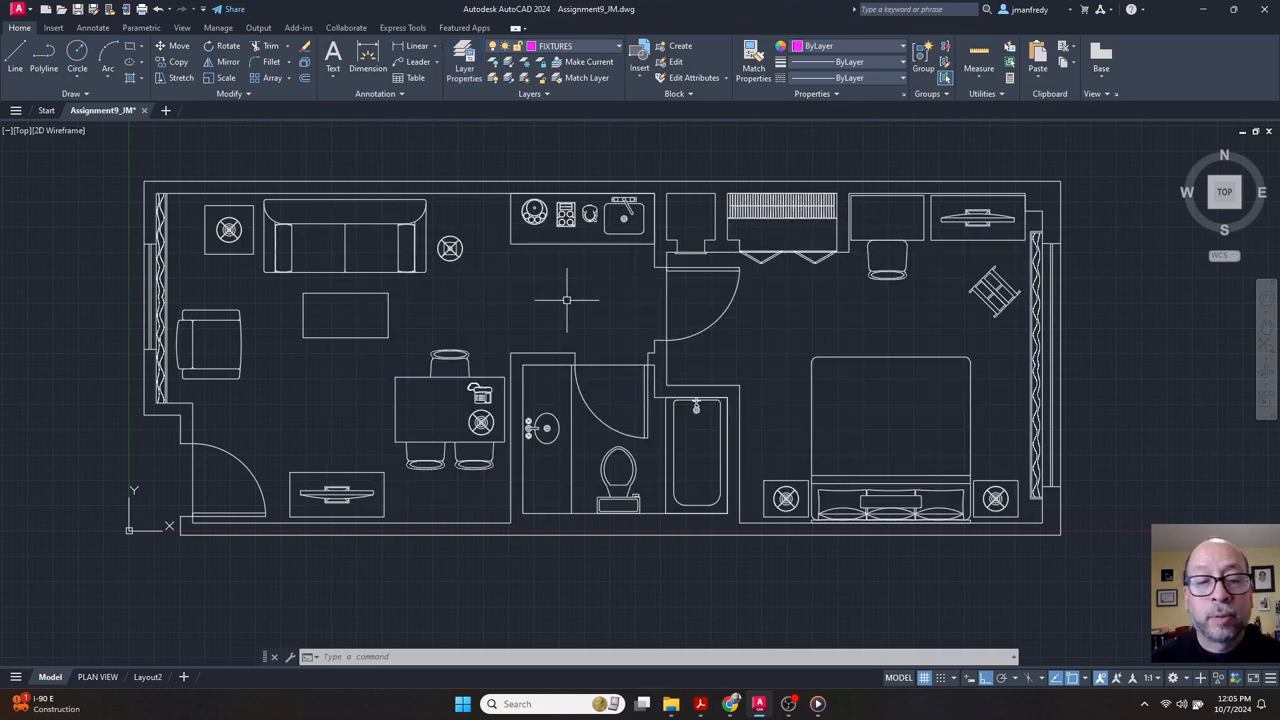
Make a new current layer named FORMAT with the -LAYER command, leaving its color at the default.
{"action": "type", "text": "-la"}
{"action": "key", "text": "Return"}
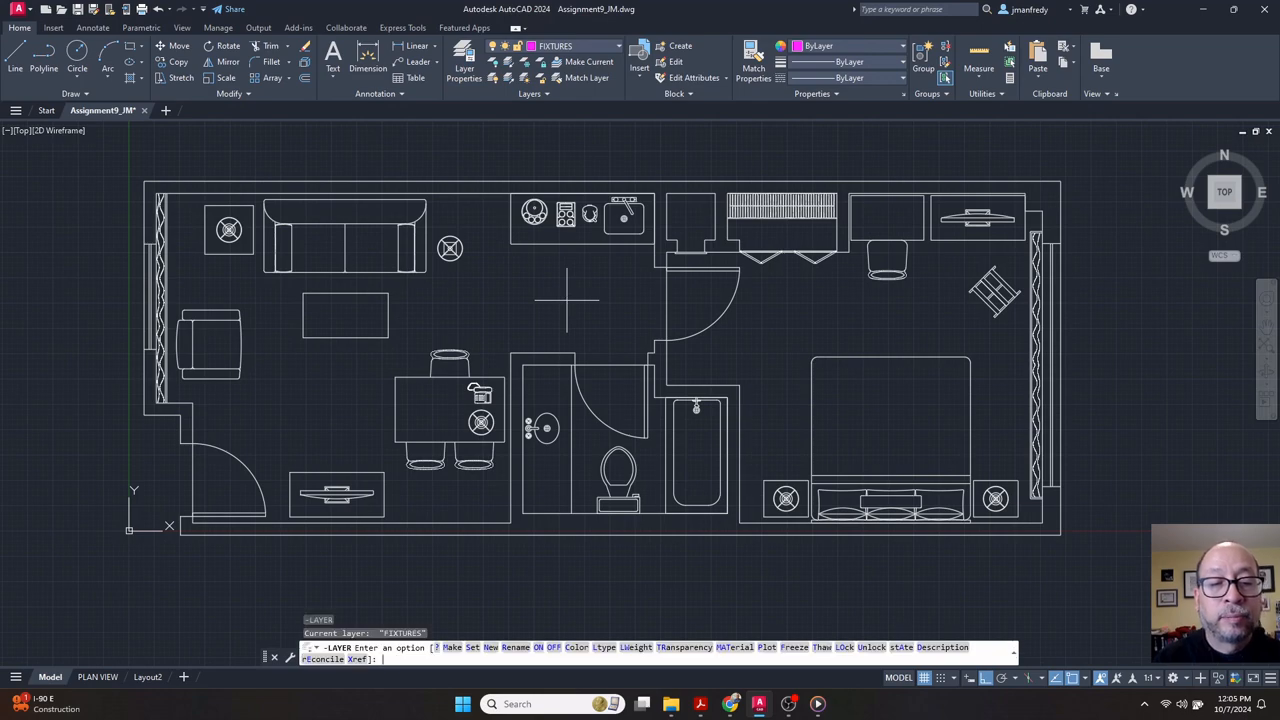
{"action": "type", "text": "m"}
{"action": "key", "text": "Return"}
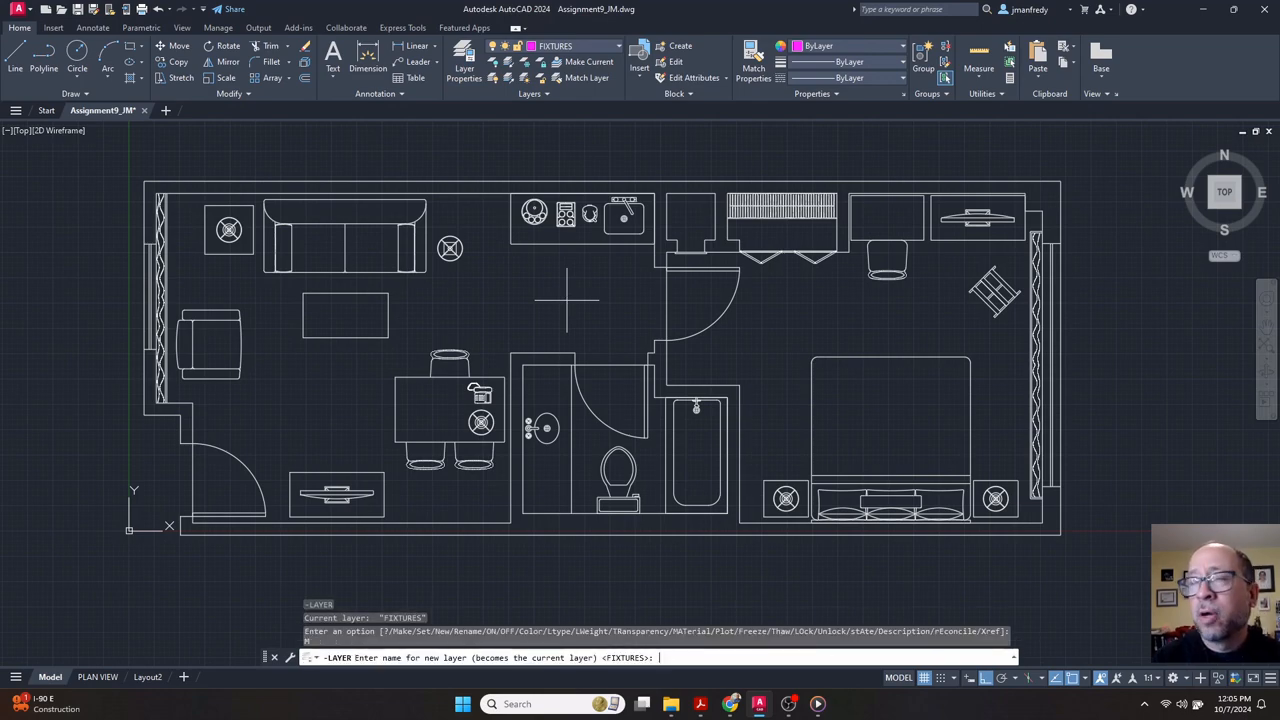
{"action": "type", "text": "FORMAT"}
{"action": "key", "text": "Return"}
{"action": "type", "text": "c"}
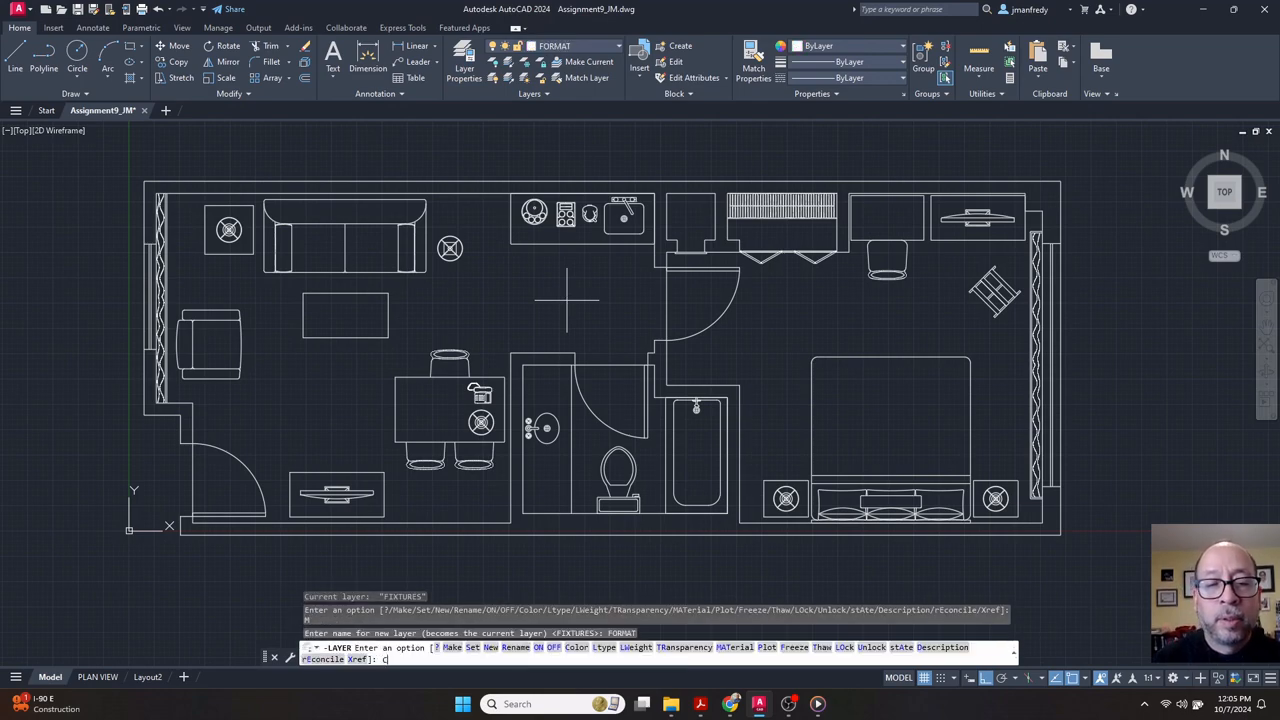
{"action": "key", "text": "Return"}
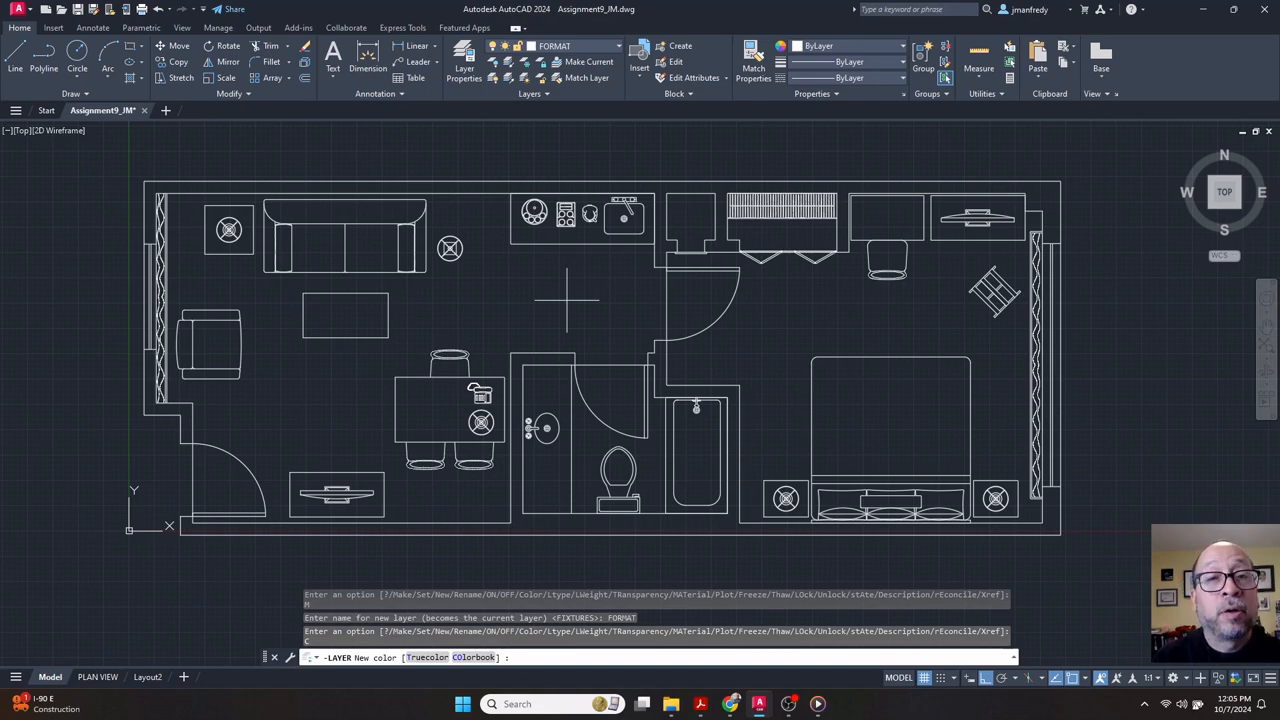
{"action": "key", "text": "Return"}
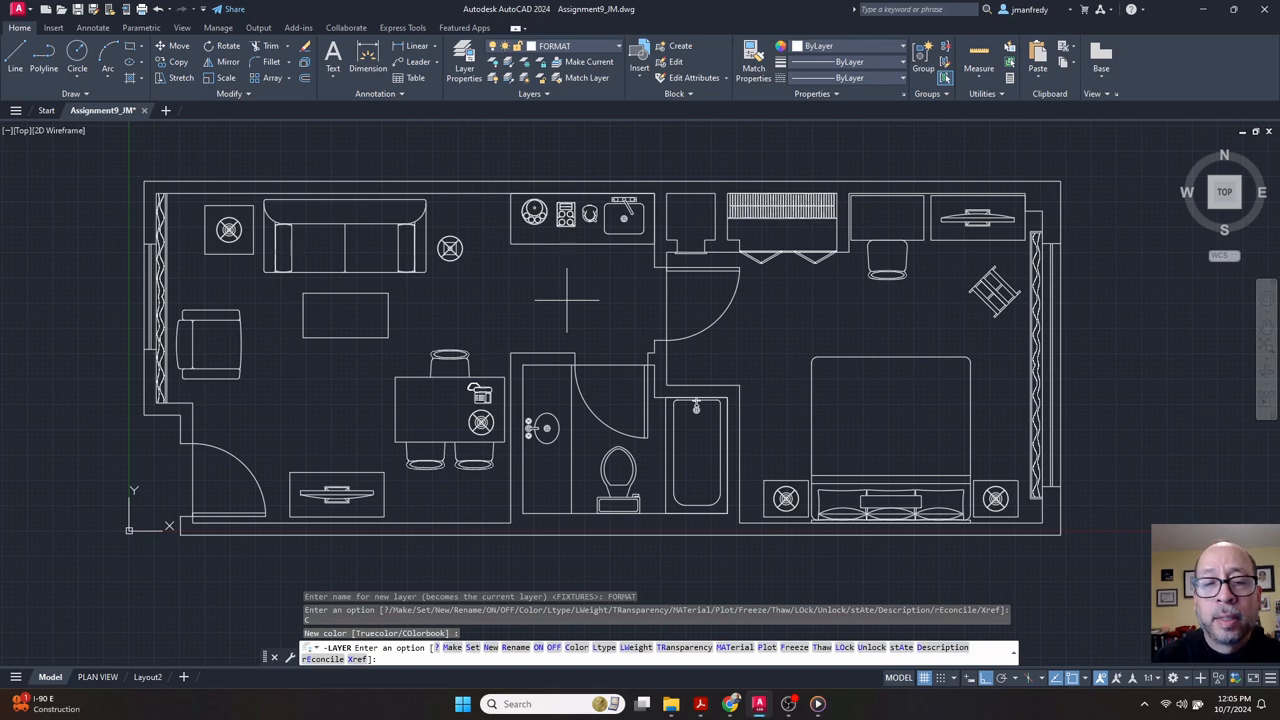
Try to set the FORMAT layer's lineweight to .02" within the -LAYER command and end the command.
{"action": "type", "text": "lw"}
{"action": "key", "text": "Return"}
{"action": "type", "text": "."}
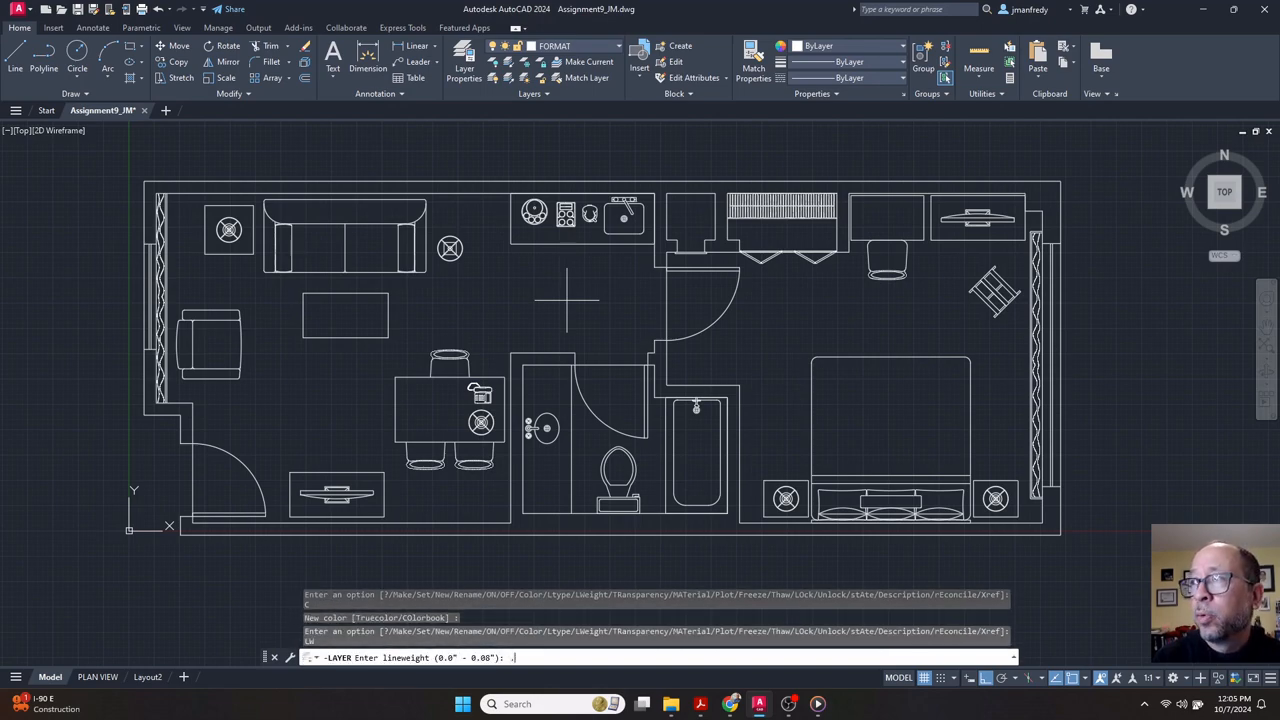
{"action": "type", "text": "02"}
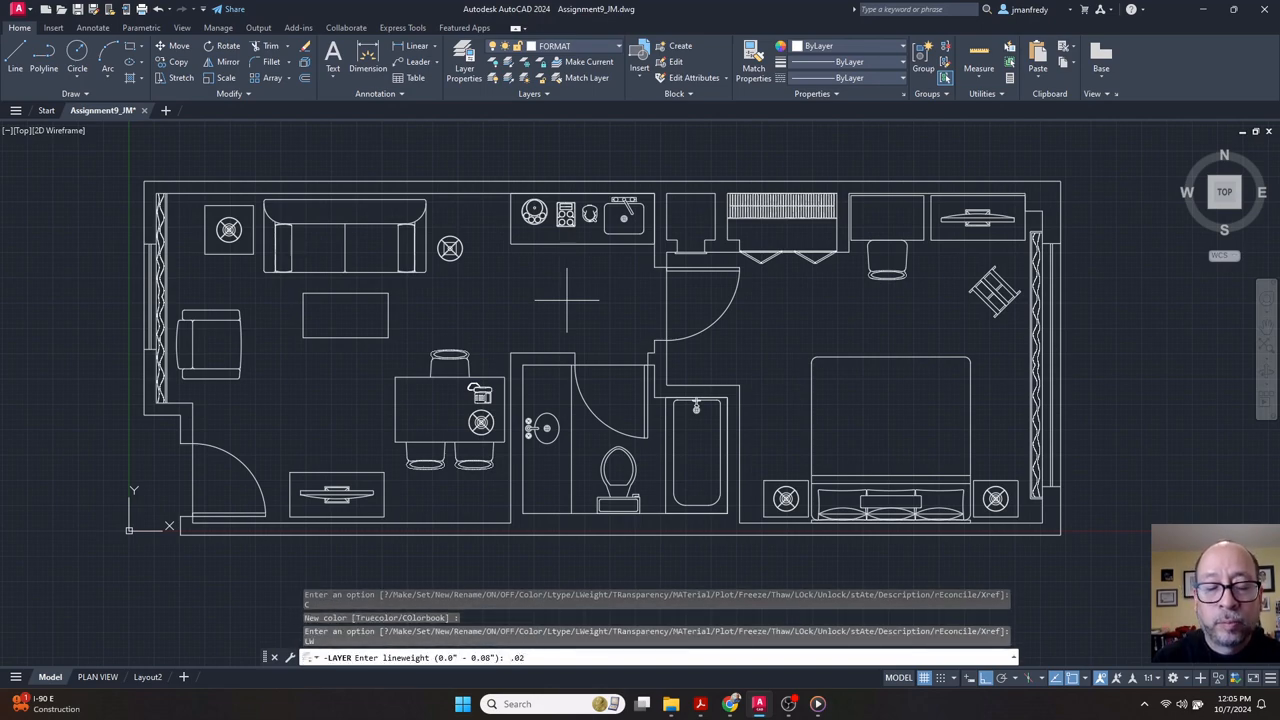
{"action": "key", "text": "Return"}
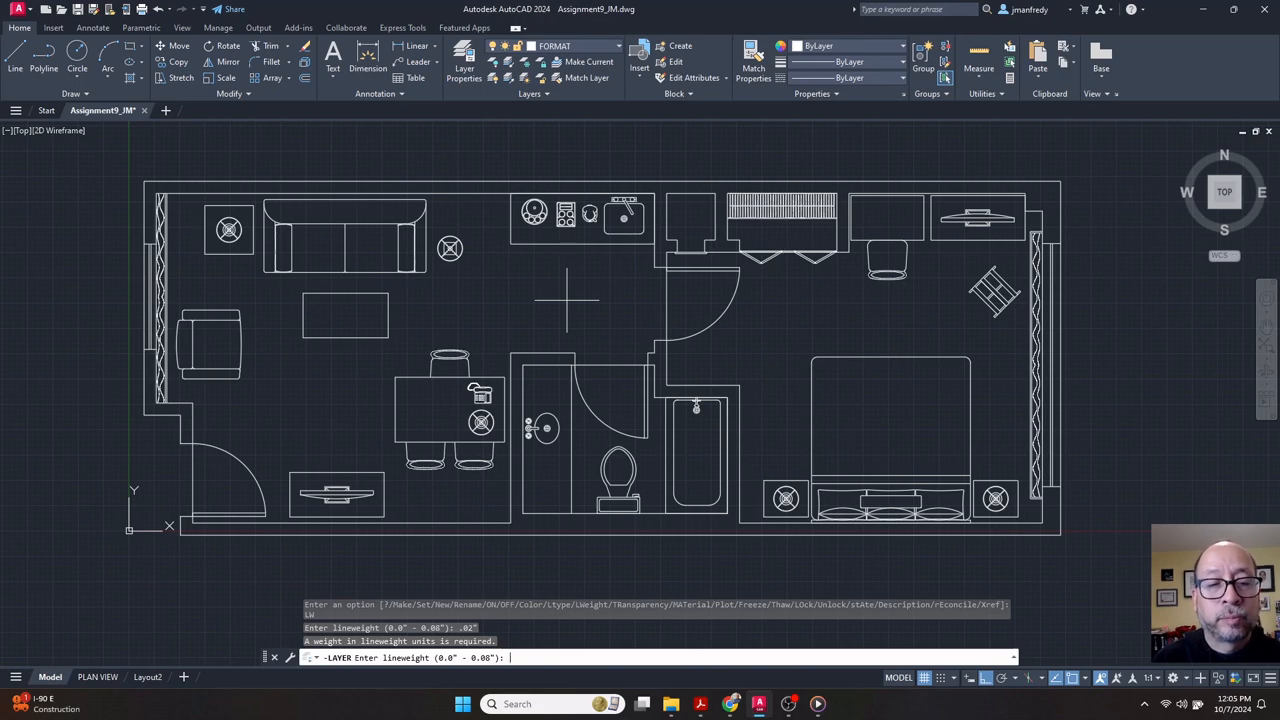
{"action": "type", "text": ".0"}
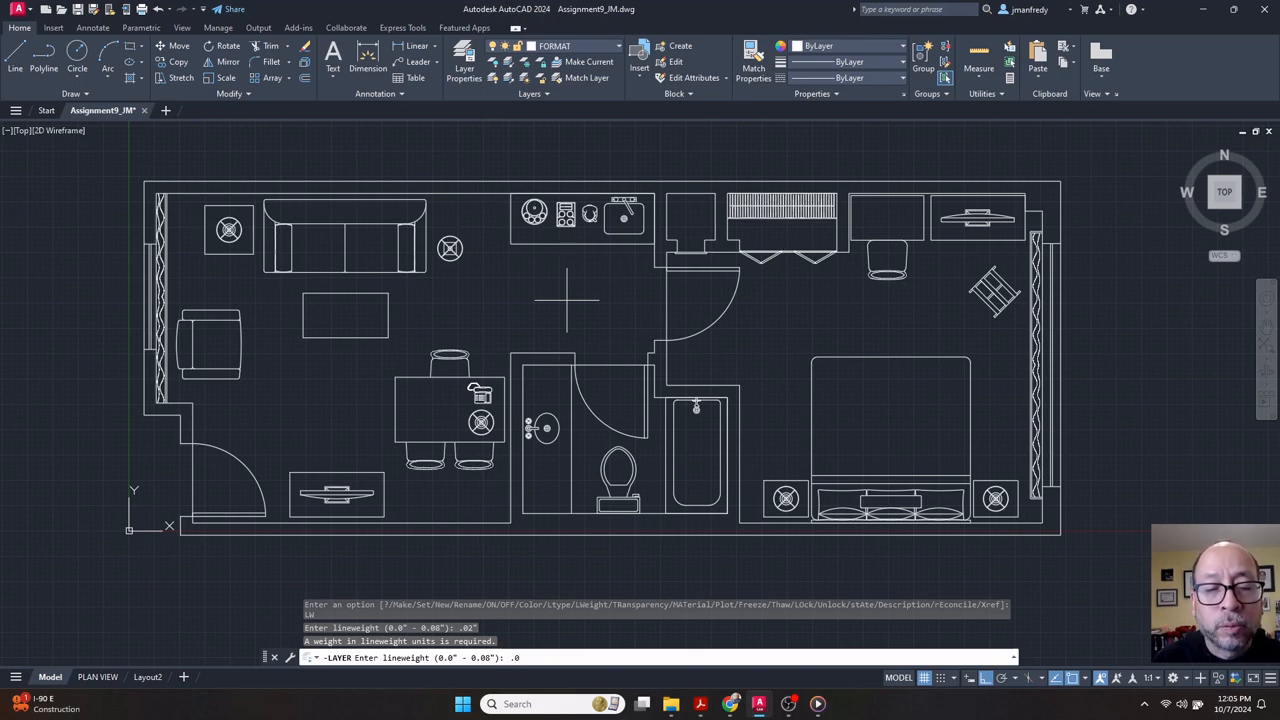
{"action": "type", "text": "2"}
{"action": "key", "text": "Return"}
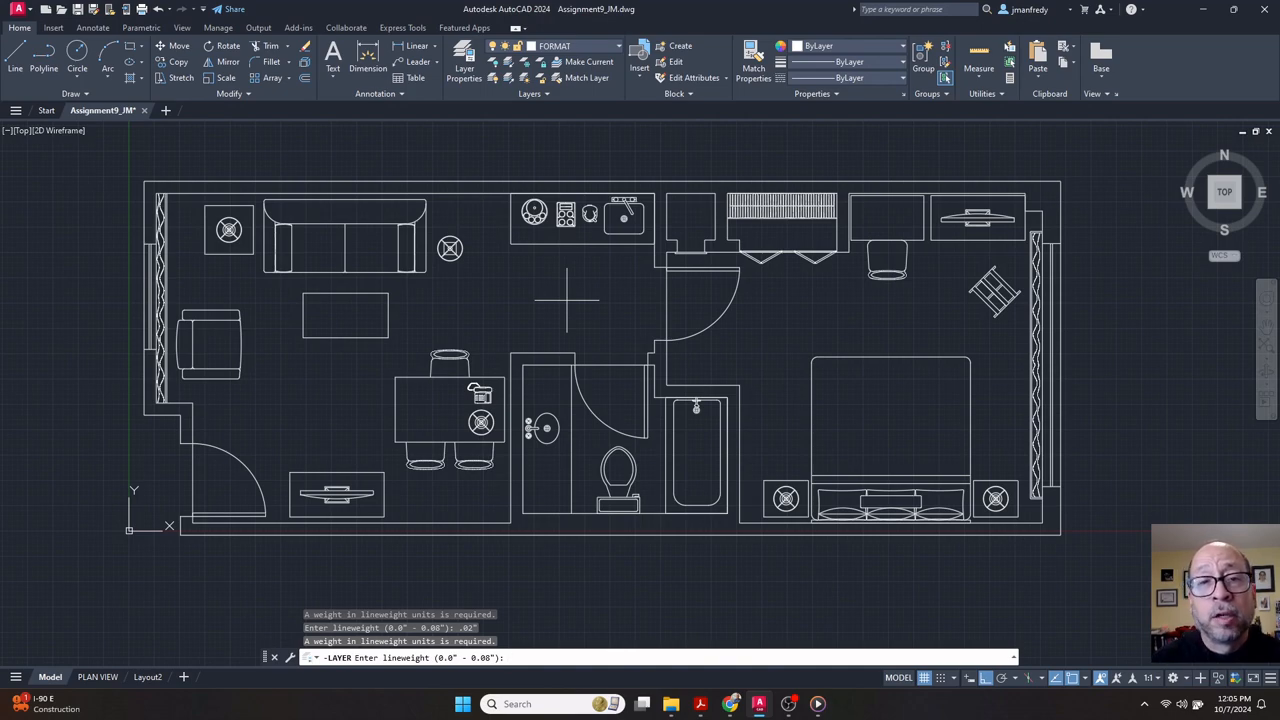
{"action": "key", "text": "Return"}
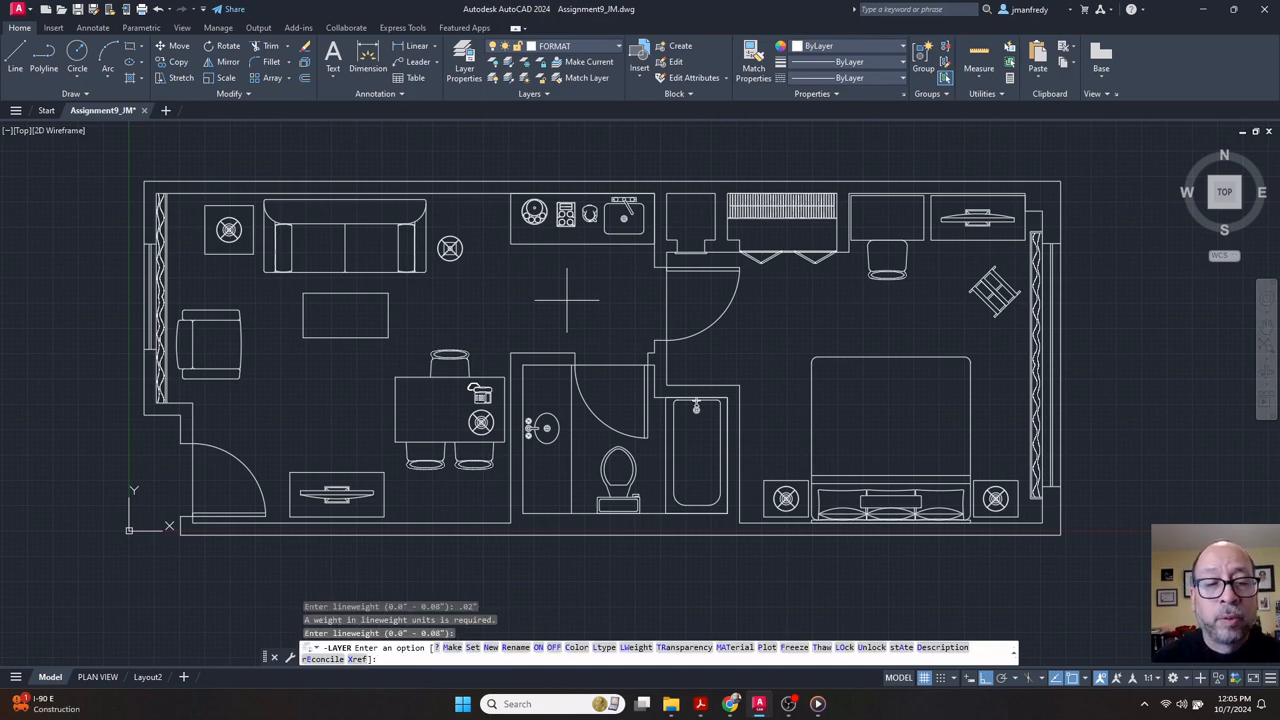
{"action": "key", "text": "Return"}
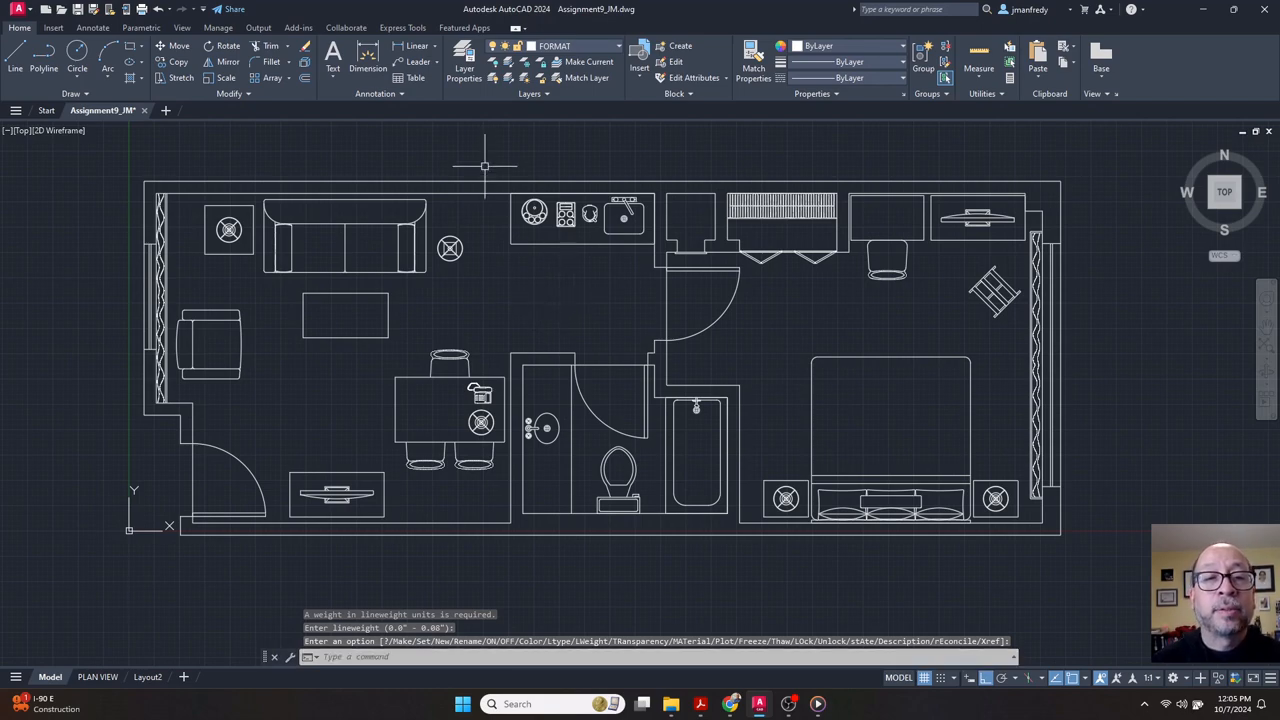
Set the FORMAT layer's lineweight to 0.020" in the Layer Properties Manager and close the manager.
{"action": "left_click", "coordinate": [464, 62]}
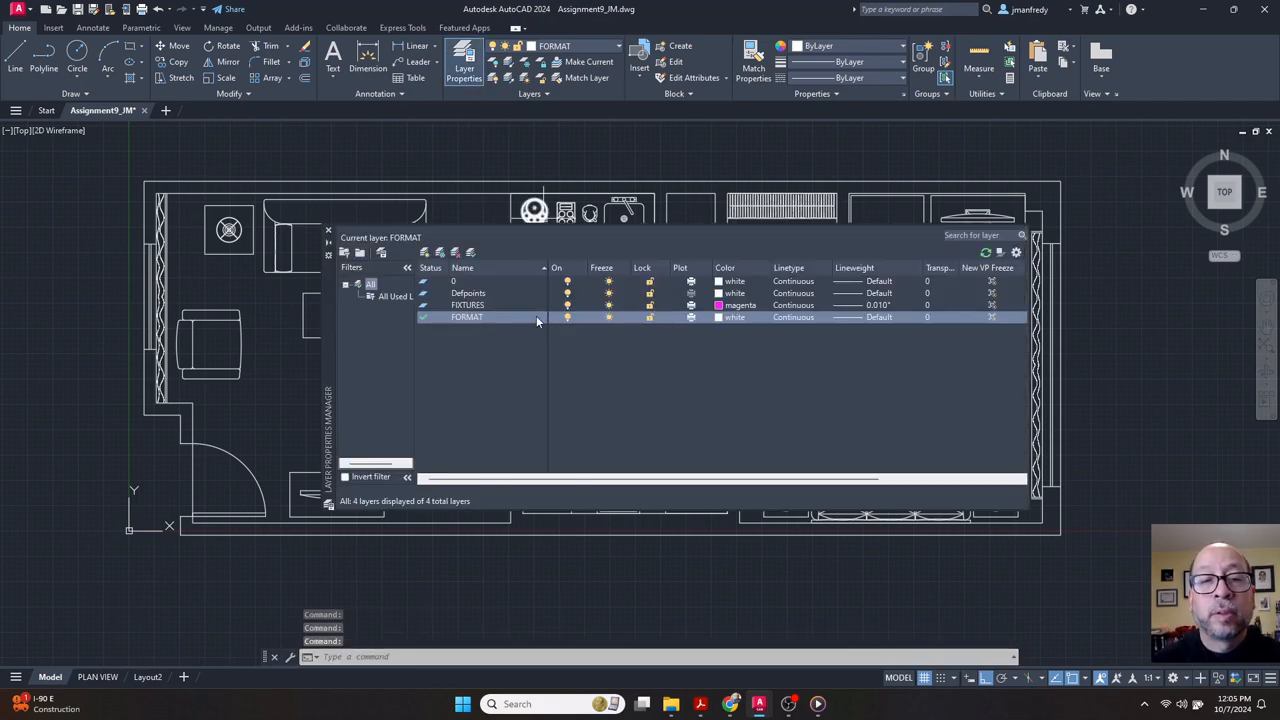
{"action": "left_click", "coordinate": [878, 317]}
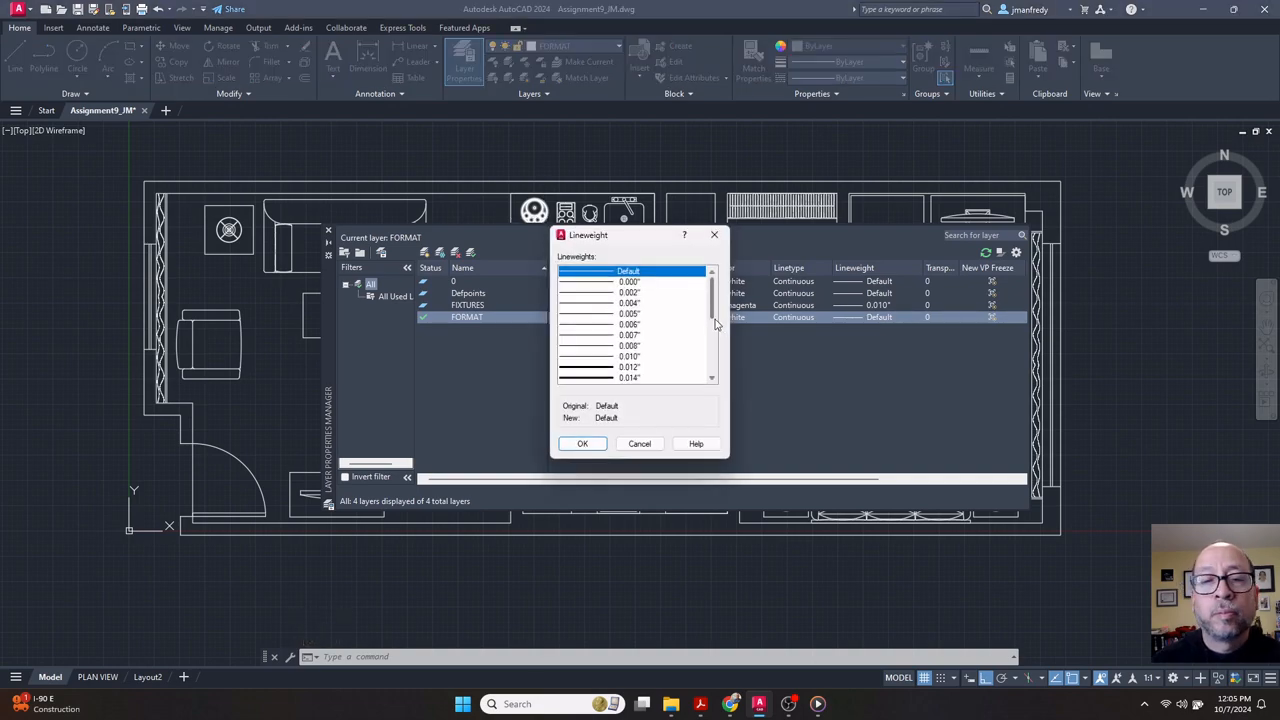
{"action": "left_click_drag", "start_coordinate": [714, 298], "coordinate": [714, 325]}
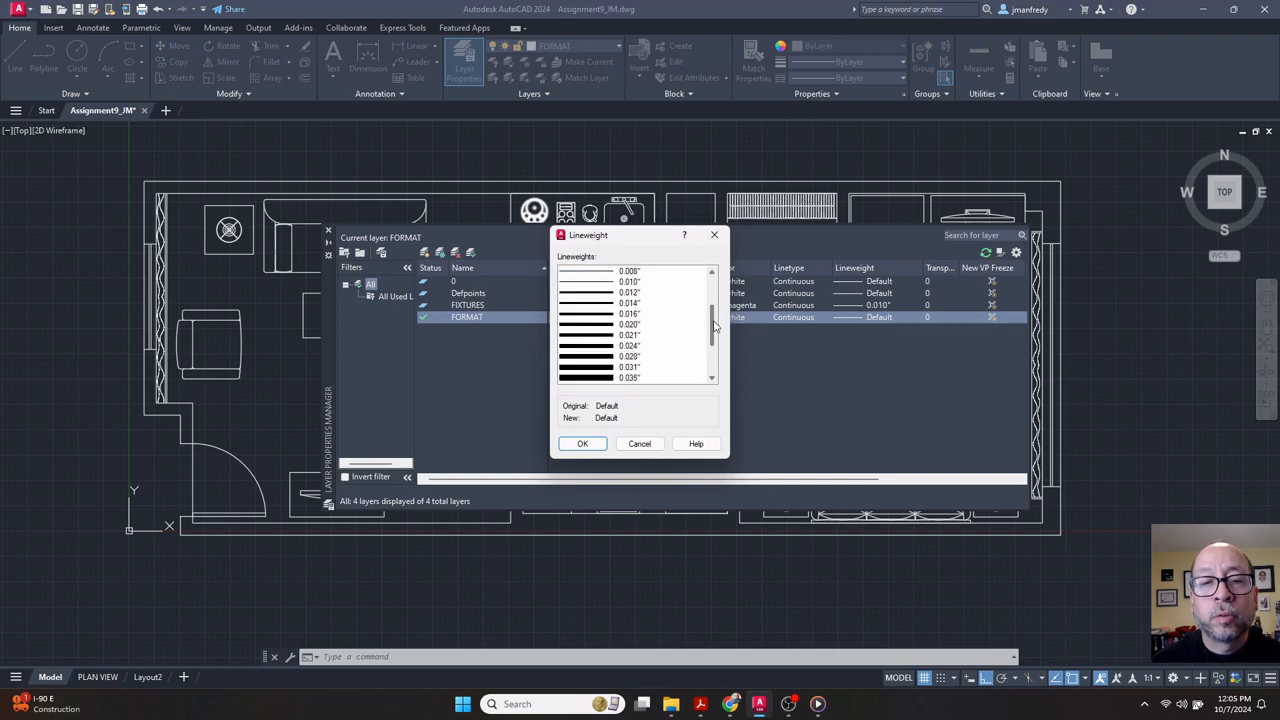
{"action": "left_click", "coordinate": [630, 326]}
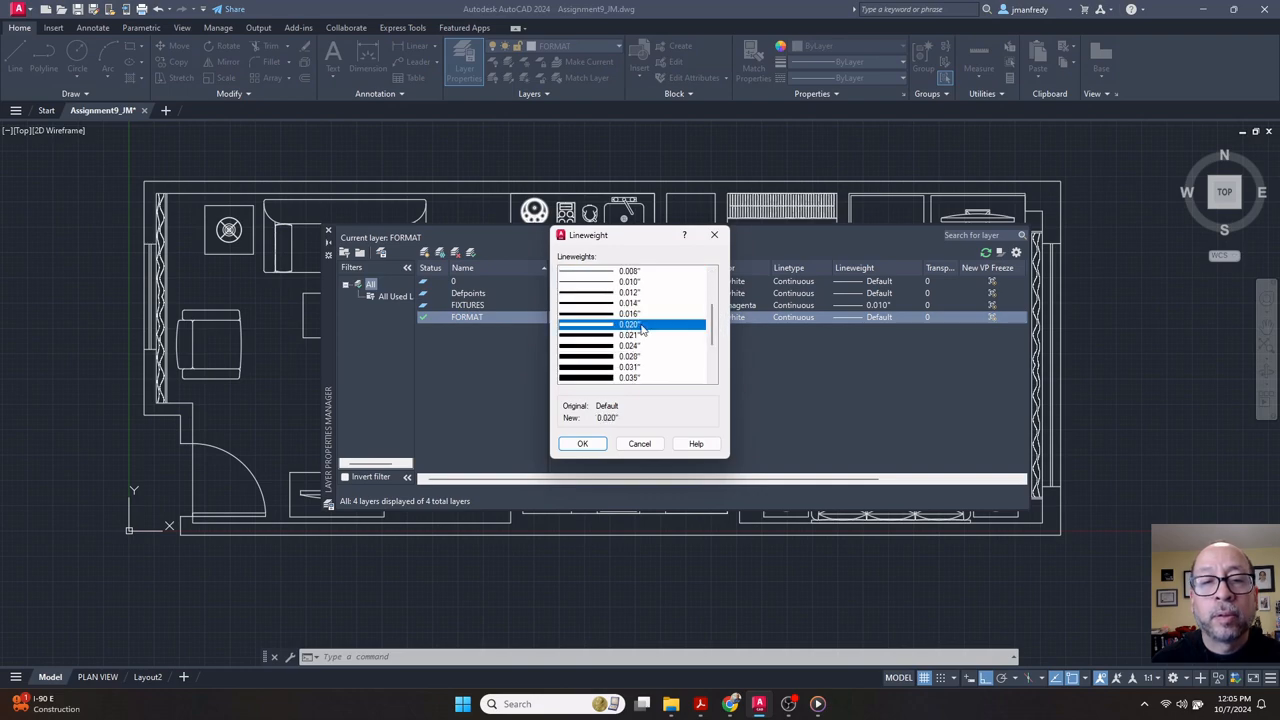
{"action": "left_click", "coordinate": [596, 446]}
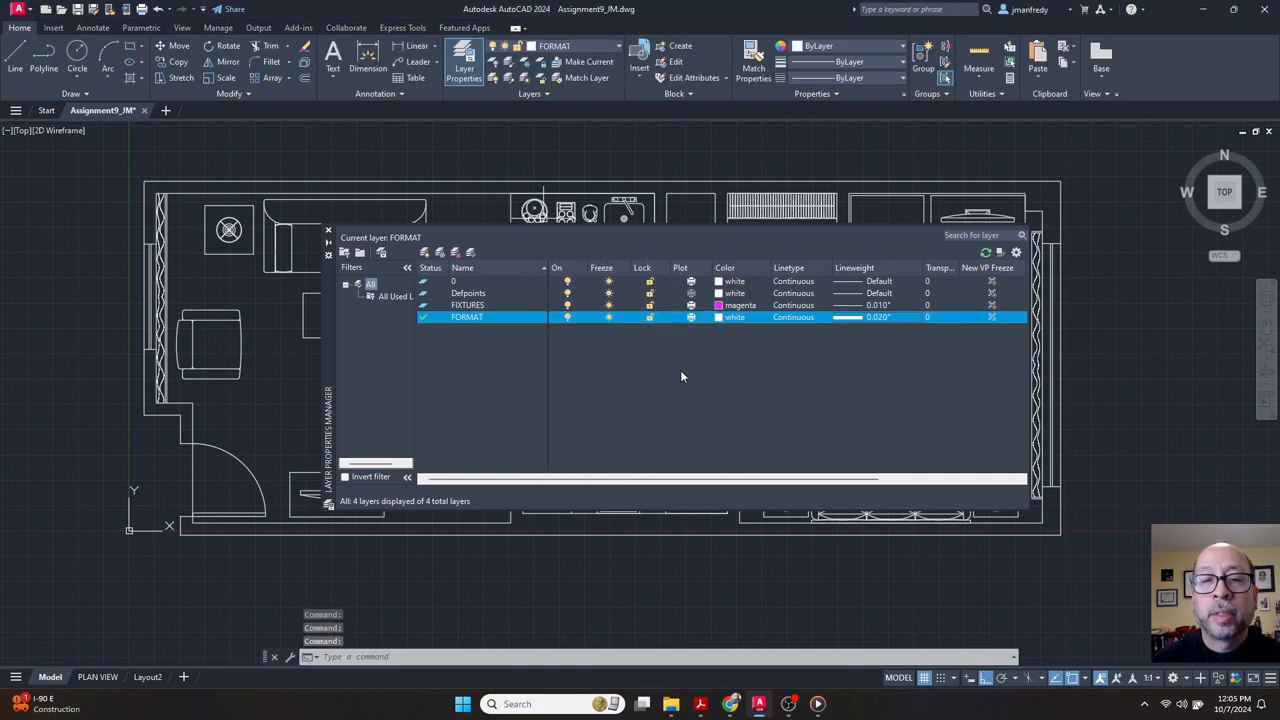
{"action": "left_click", "coordinate": [328, 231]}
{"action": "middle_click_drag", "start_coordinate": [489, 321], "coordinate": [501, 310]}
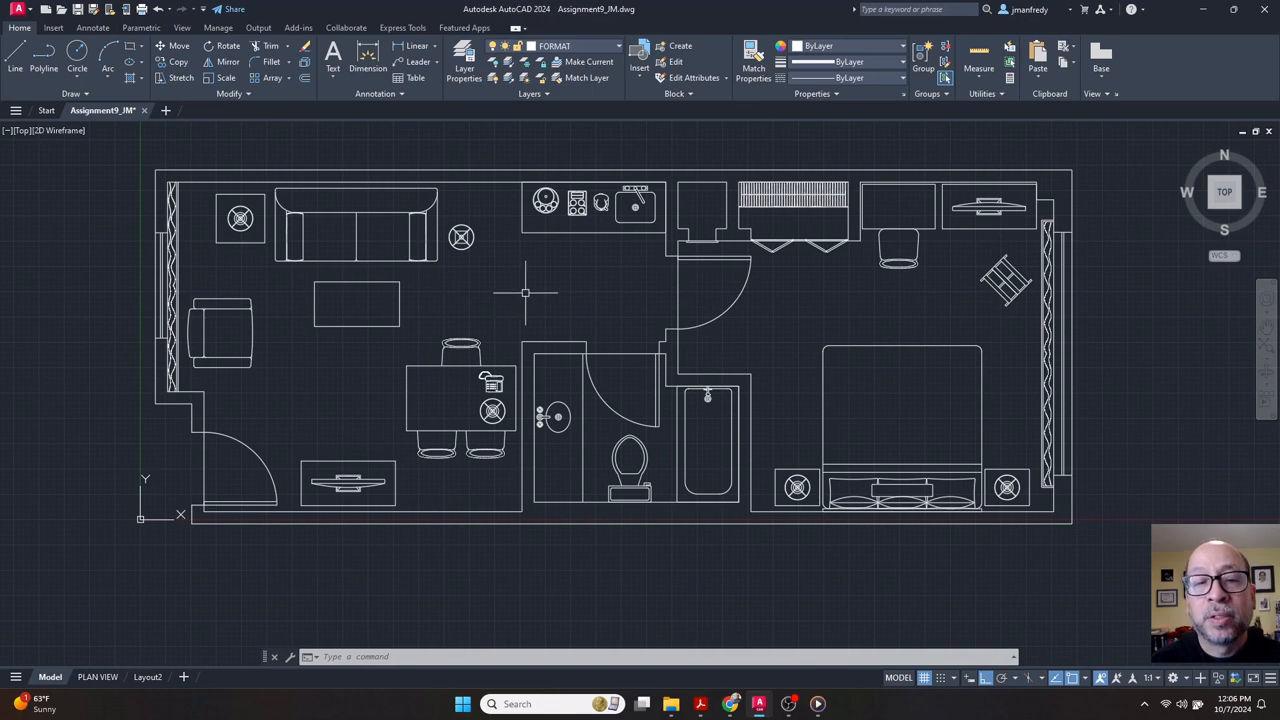
Make a new current layer named FURNITURE with the -LAYER command and assign it the color blue.
{"action": "middle_click_drag", "start_coordinate": [536, 298], "coordinate": [540, 300]}
{"action": "key", "text": "Escape"}
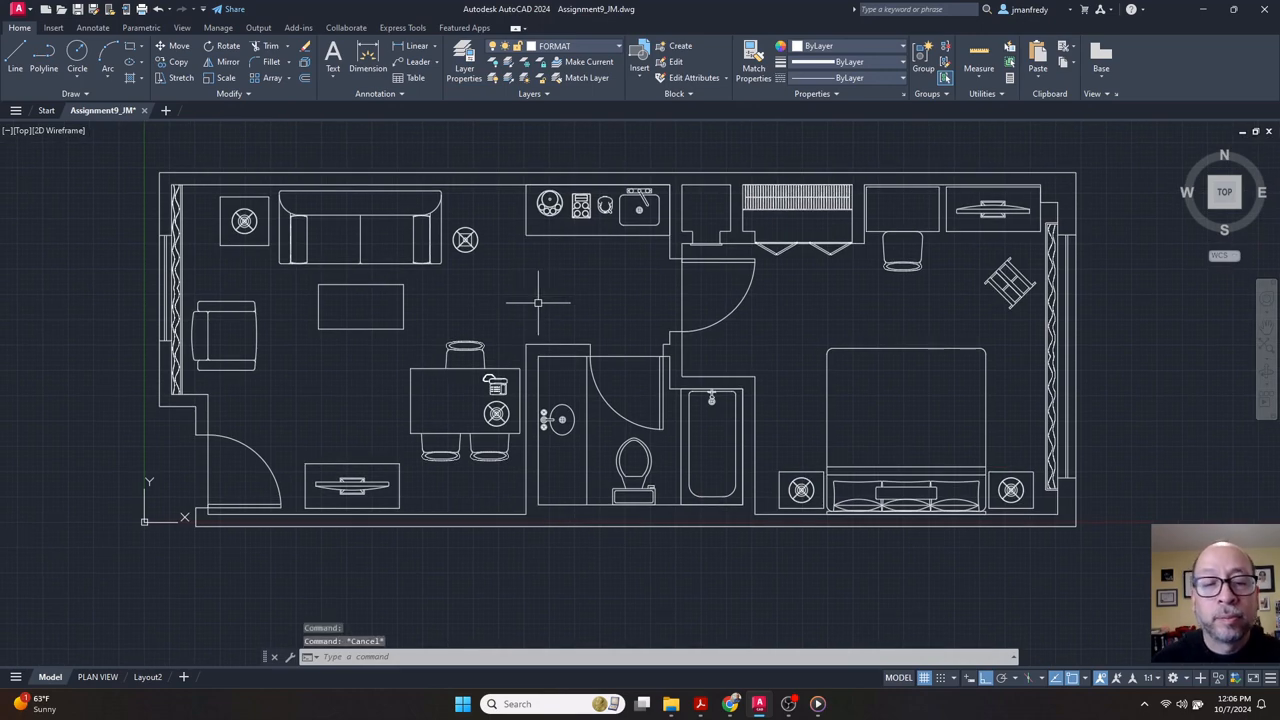
{"action": "type", "text": "-LA"}
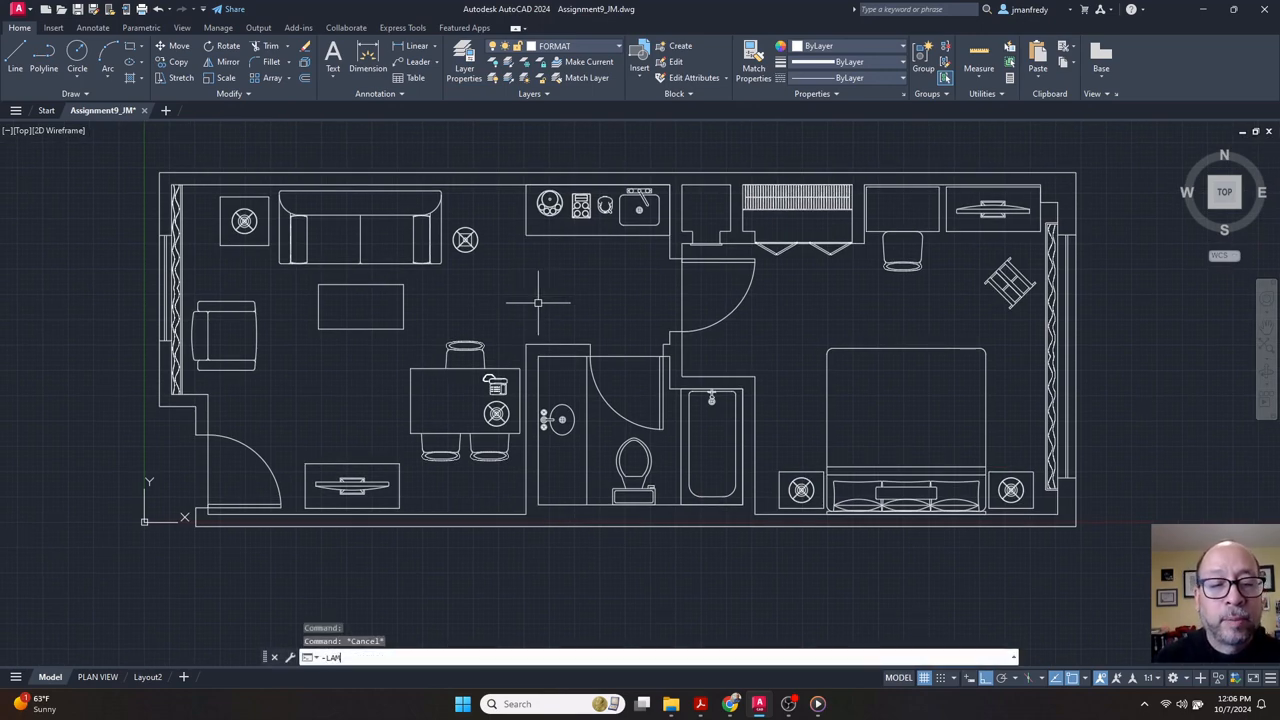
{"action": "key", "text": "Return"}
{"action": "type", "text": "M"}
{"action": "key", "text": "Return"}
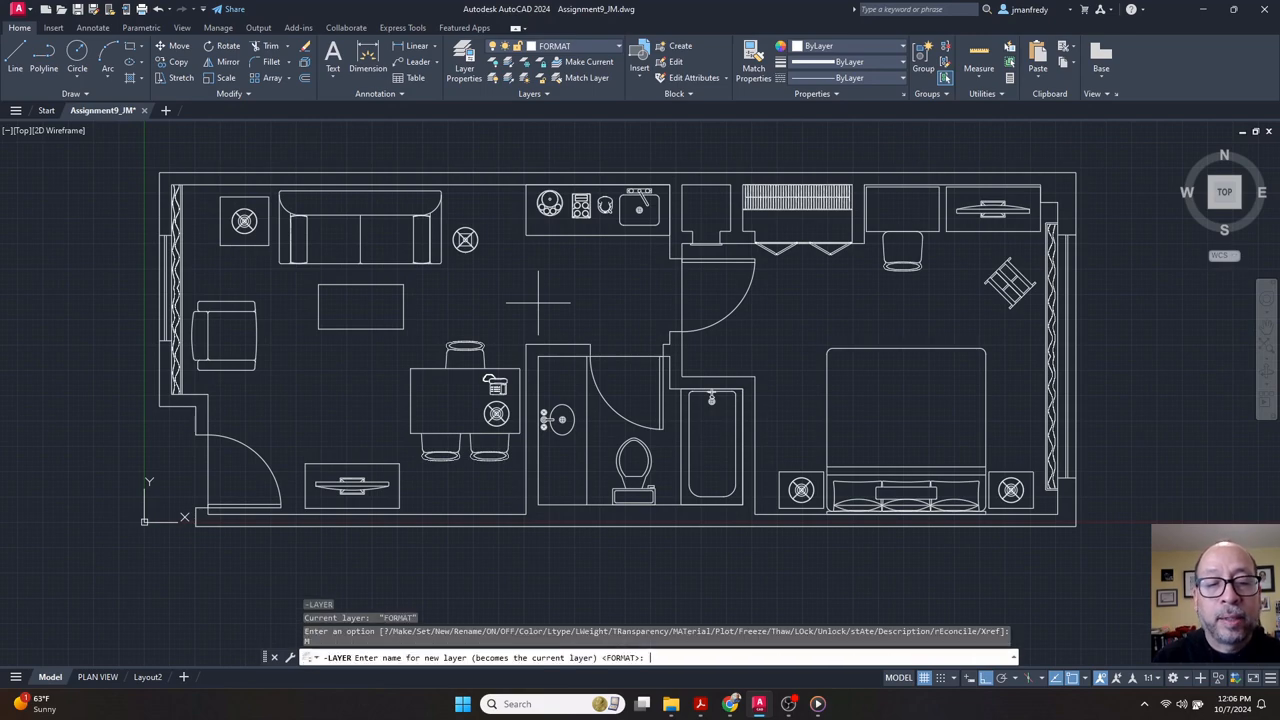
{"action": "type", "text": "FURNITURE"}
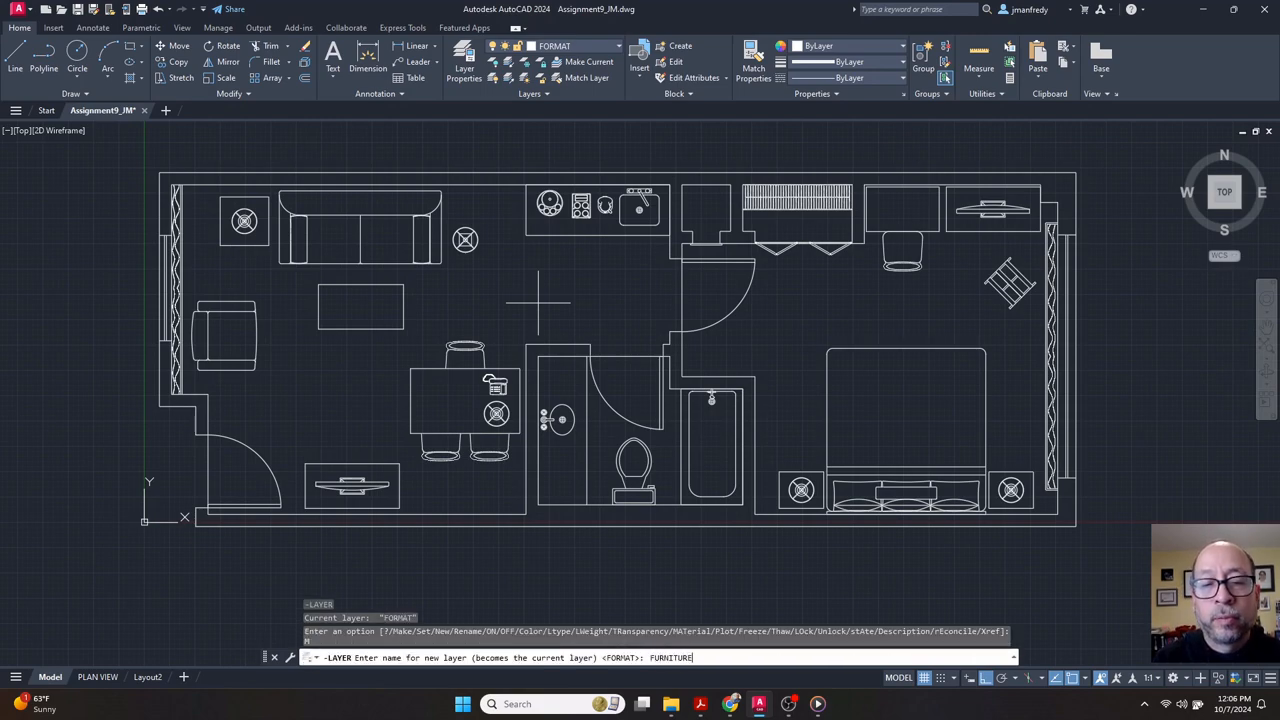
{"action": "key", "text": "Return"}
{"action": "type", "text": "C"}
{"action": "key", "text": "Return"}
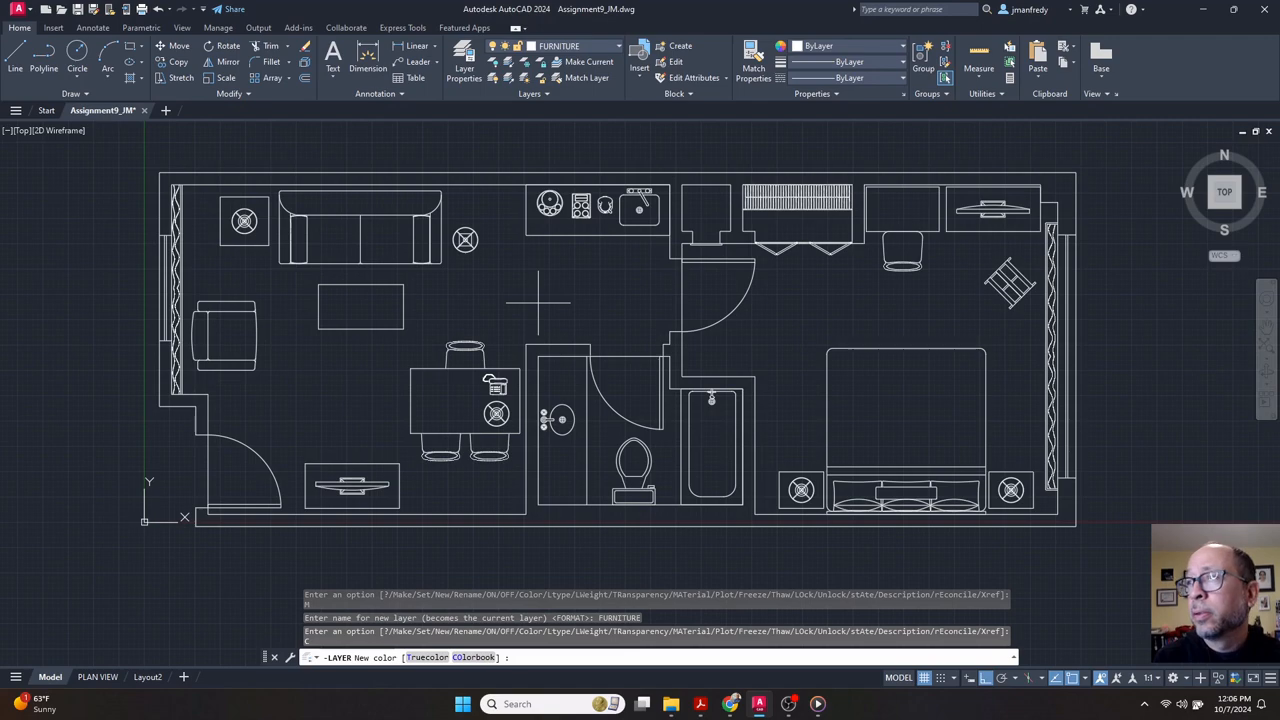
{"action": "type", "text": "8LUE"}
{"action": "key", "text": "Return"}
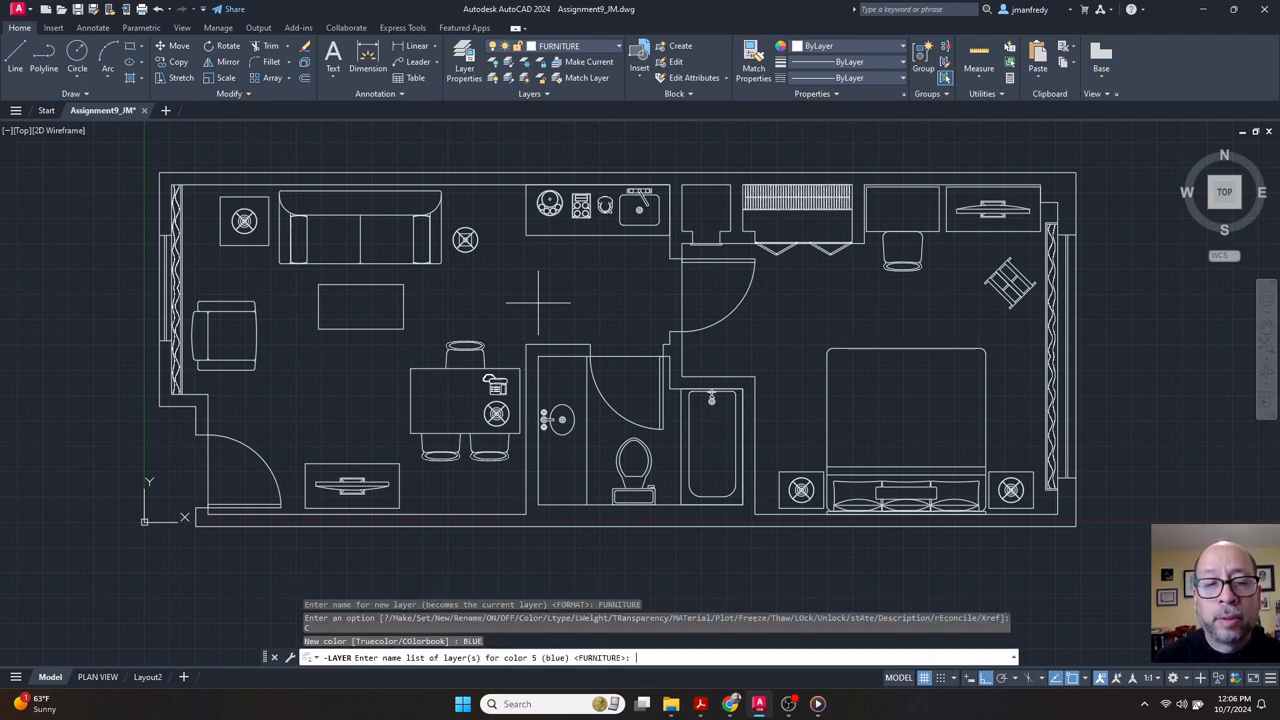
{"action": "key", "text": "Return"}
Try to set the FURNITURE layer's lineweight to .01" within the -LAYER command and end the command.
{"action": "type", "text": "LW"}
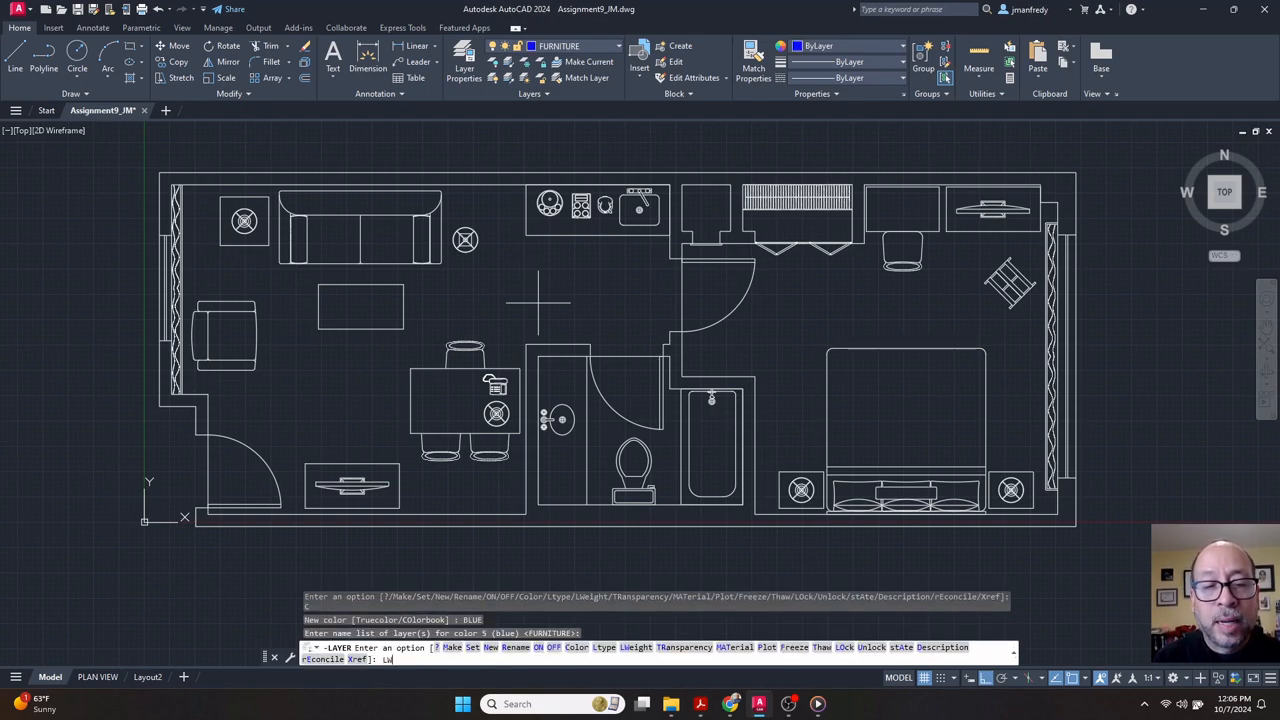
{"action": "key", "text": "Return"}
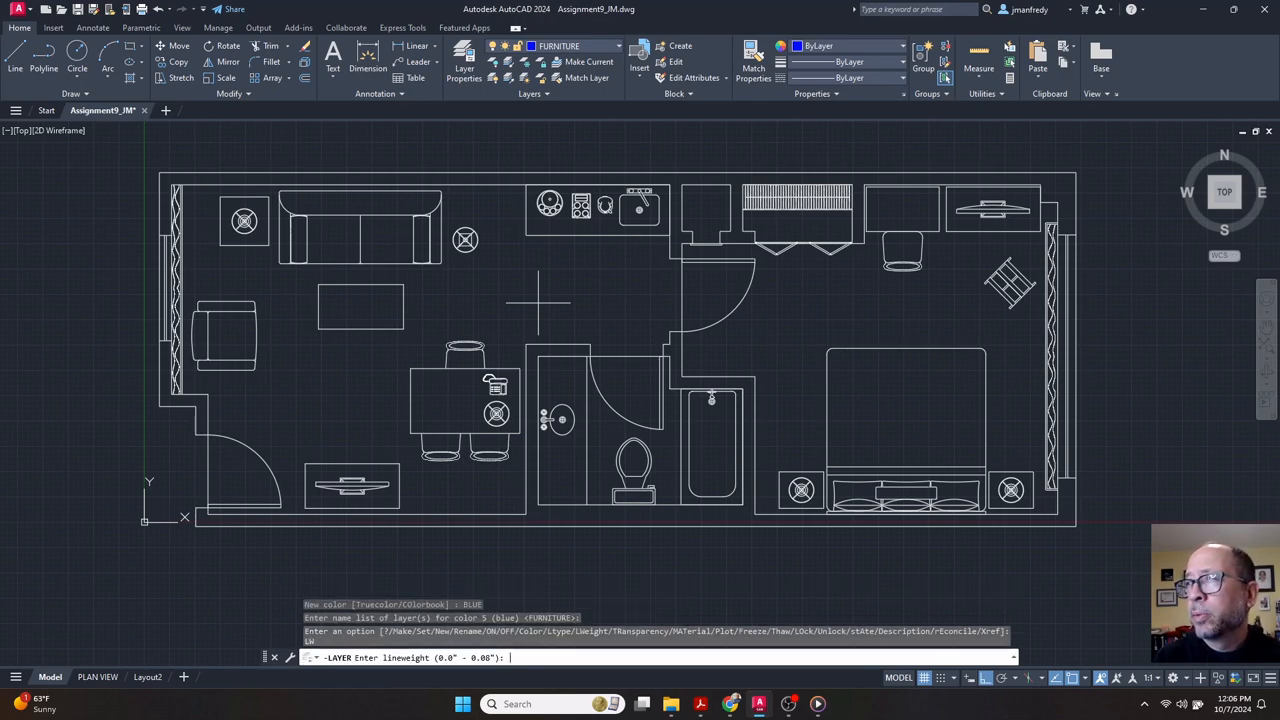
{"action": "type", "text": ".01"}
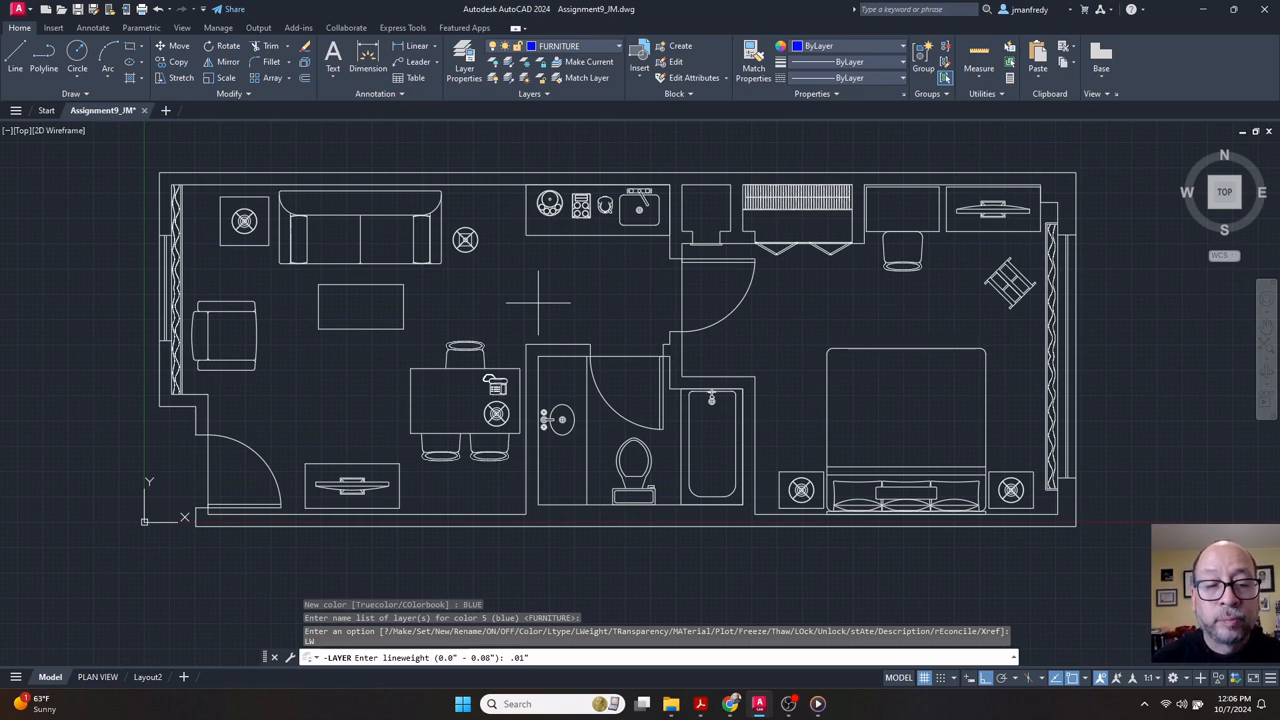
{"action": "key", "text": "Return"}
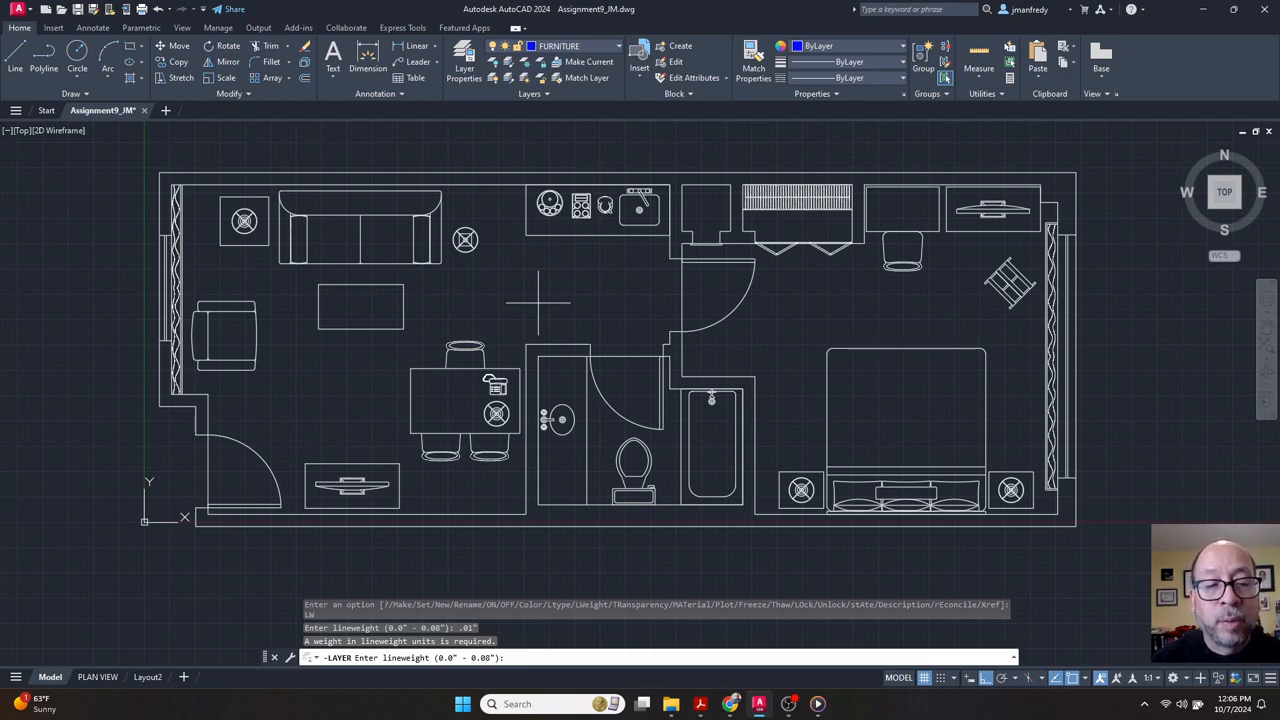
{"action": "key", "text": "Return"}
{"action": "key", "text": "Return"}
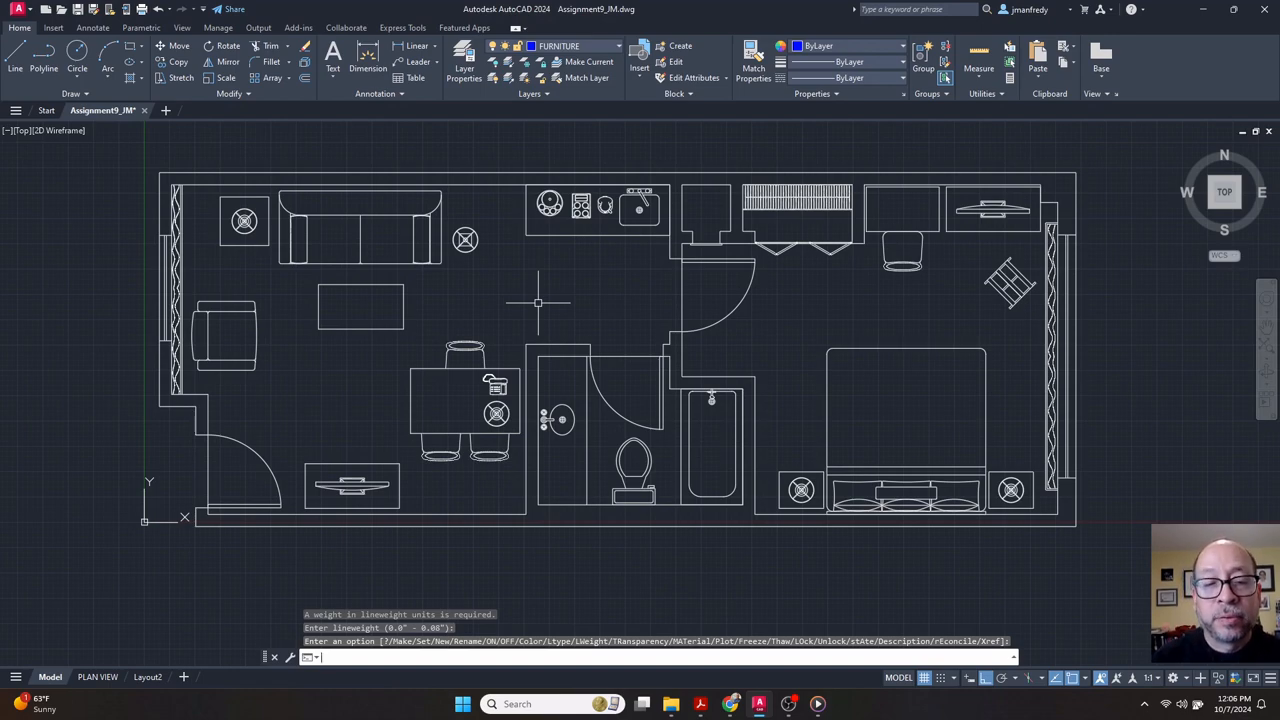
Make a new current layer named MISC with the -LAYER command and assign it the color red.
{"action": "type", "text": "LA"}
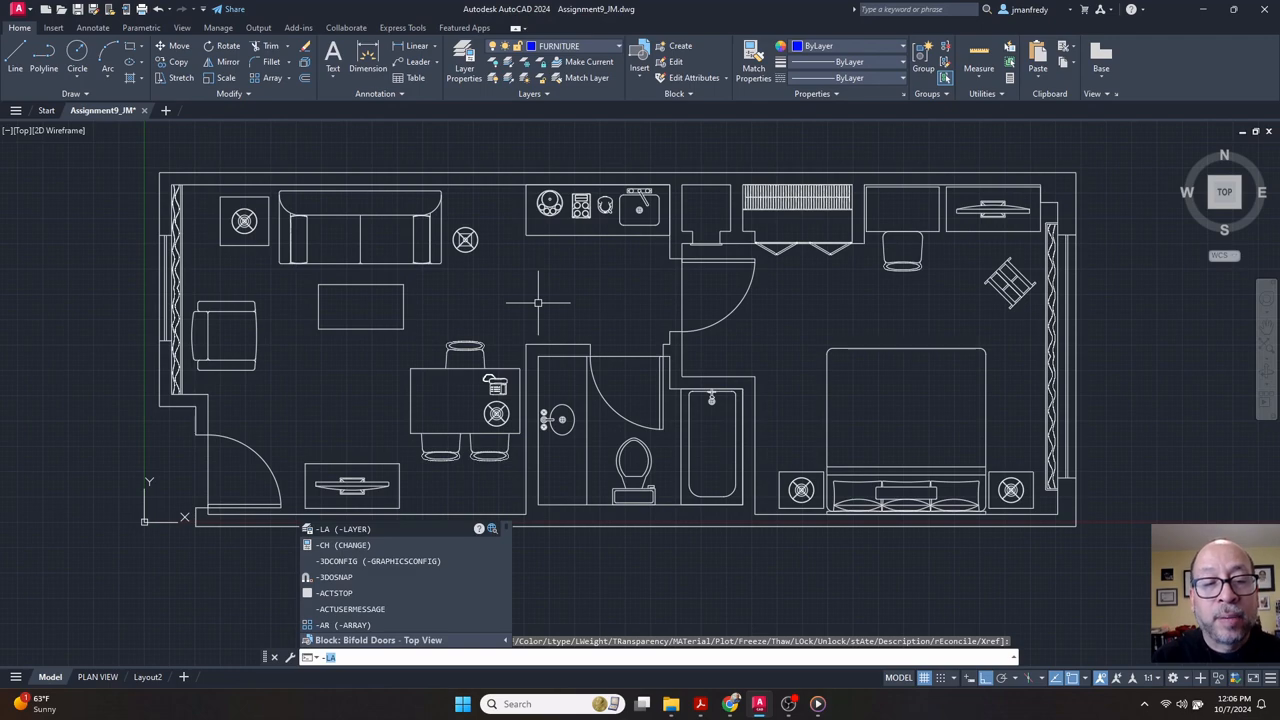
{"action": "key", "text": "Return"}
{"action": "type", "text": "m"}
{"action": "key", "text": "Return"}
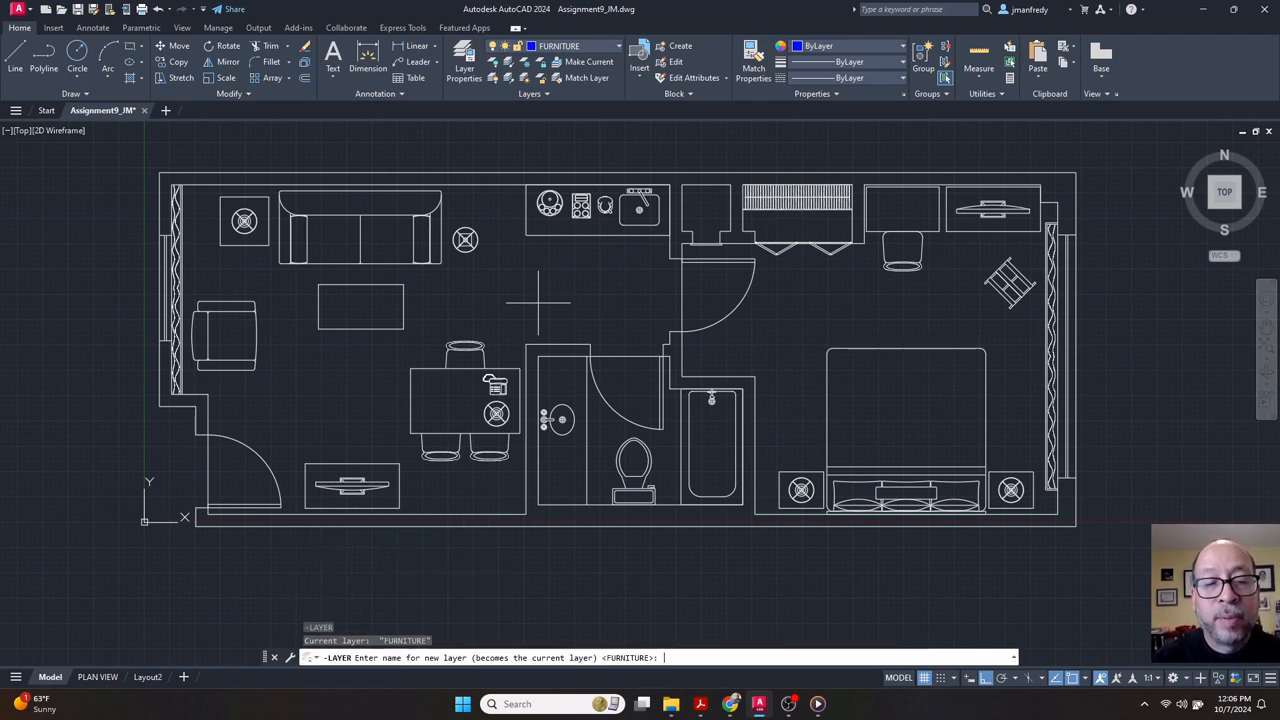
{"action": "type", "text": "MISC"}
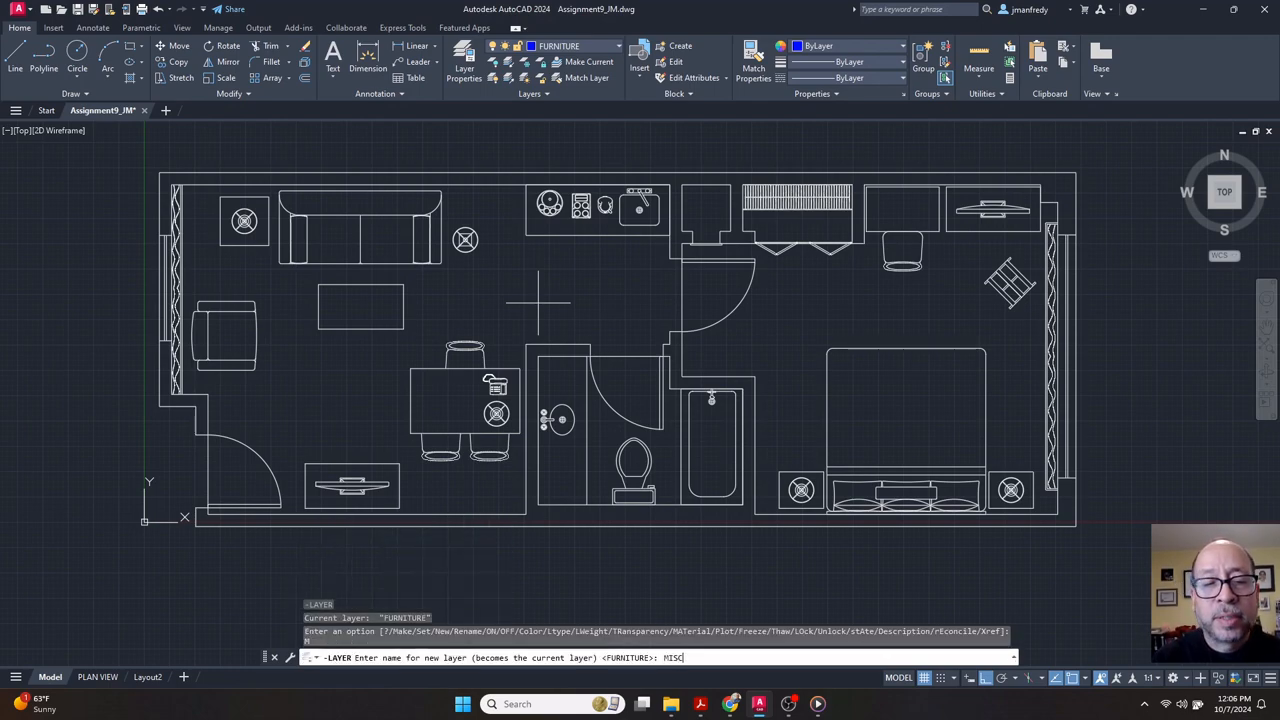
{"action": "key", "text": "Return"}
{"action": "type", "text": "c"}
{"action": "key", "text": "Return"}
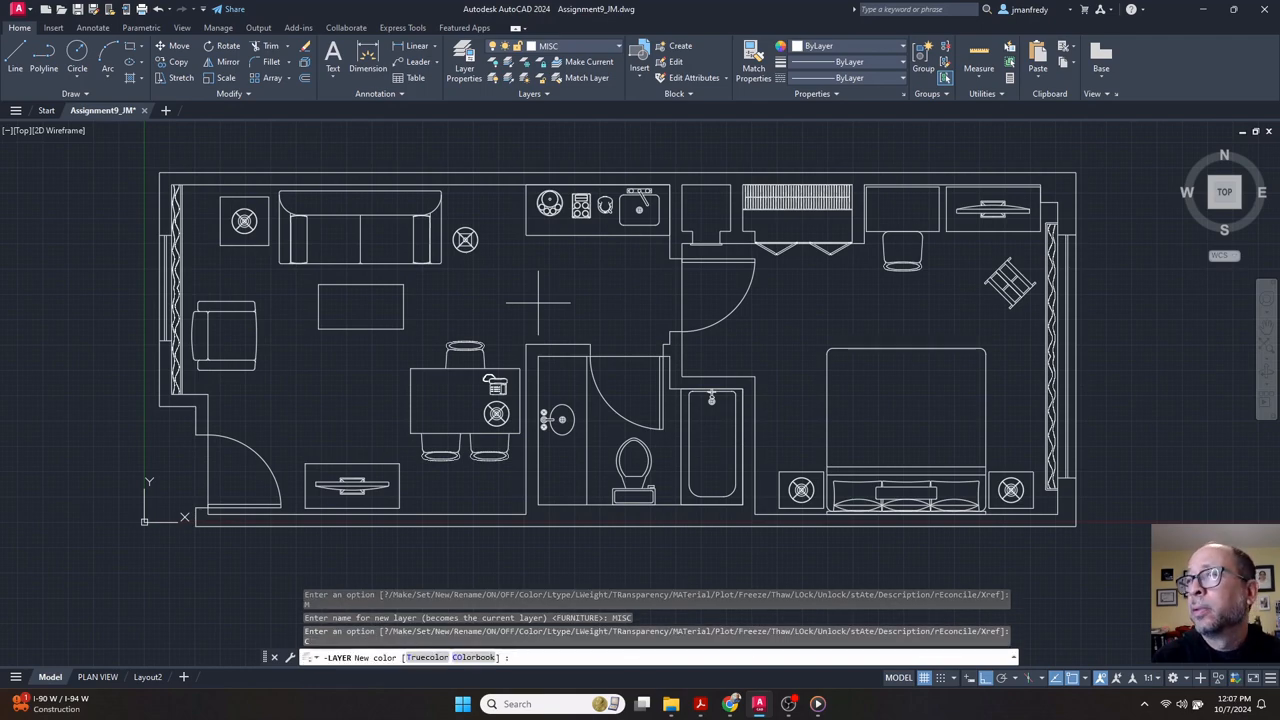
{"action": "type", "text": "RED"}
{"action": "key", "text": "Return"}
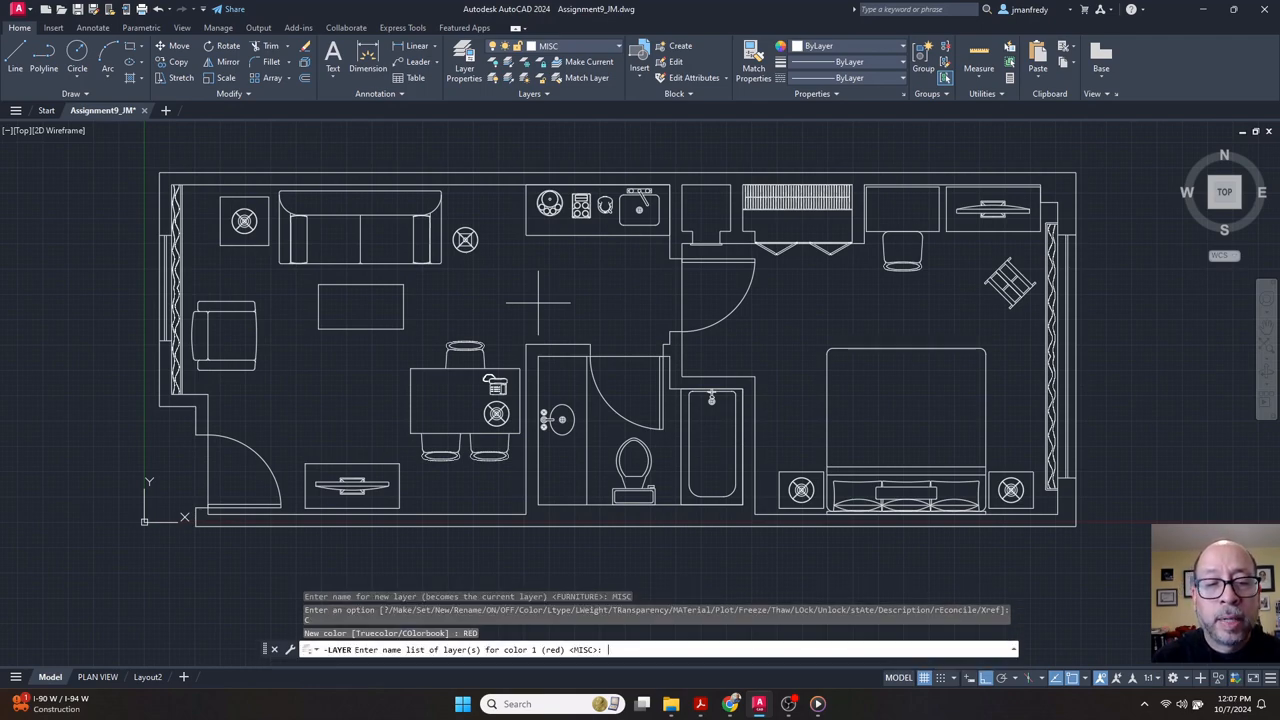
{"action": "key", "text": "Return"}
Make a new current layer named STRUCTURE in the same -LAYER command, color it magenta, and end the command.
{"action": "type", "text": "m"}
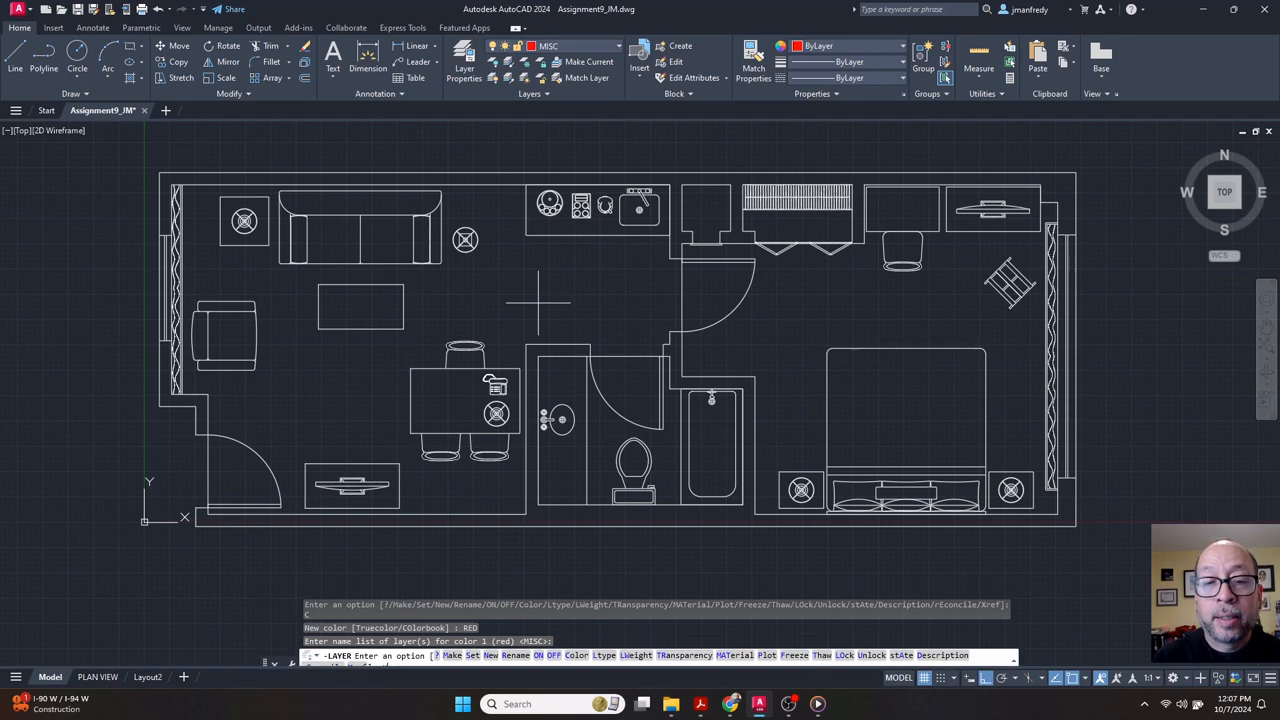
{"action": "key", "text": "Return"}
{"action": "type", "text": "STRUCTURE"}
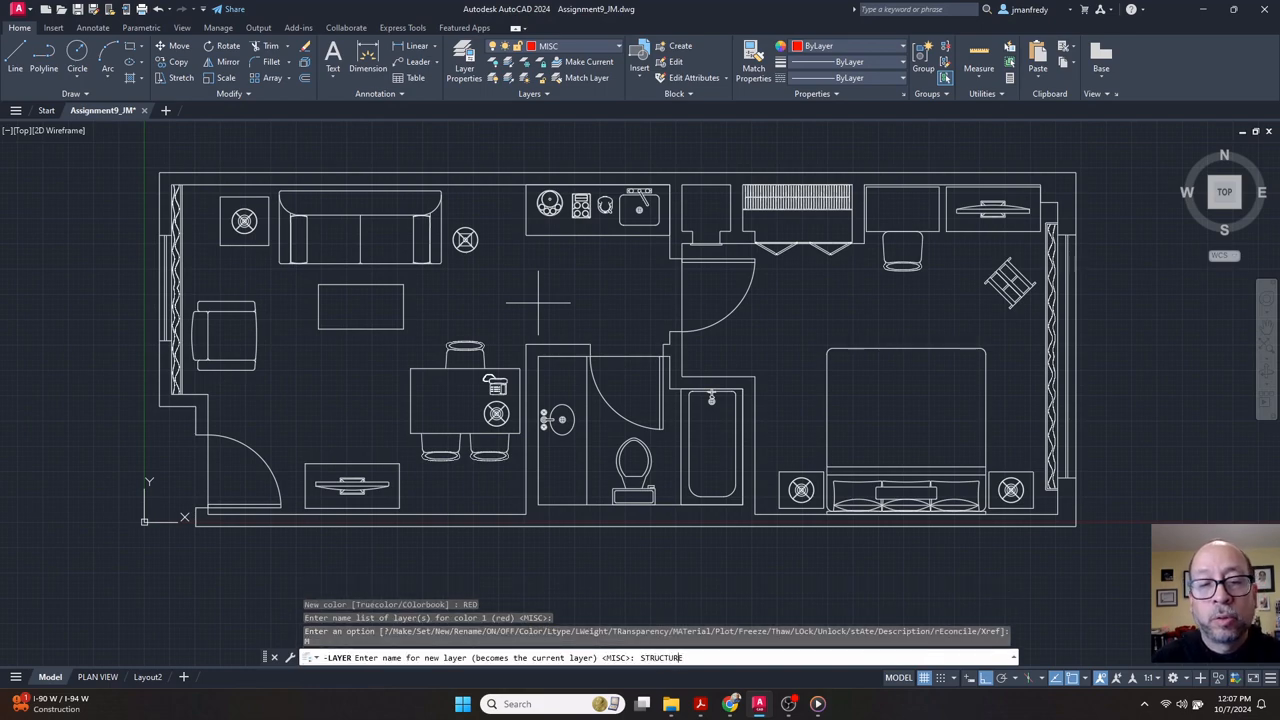
{"action": "key", "text": "Return"}
{"action": "type", "text": "c"}
{"action": "key", "text": "Return"}
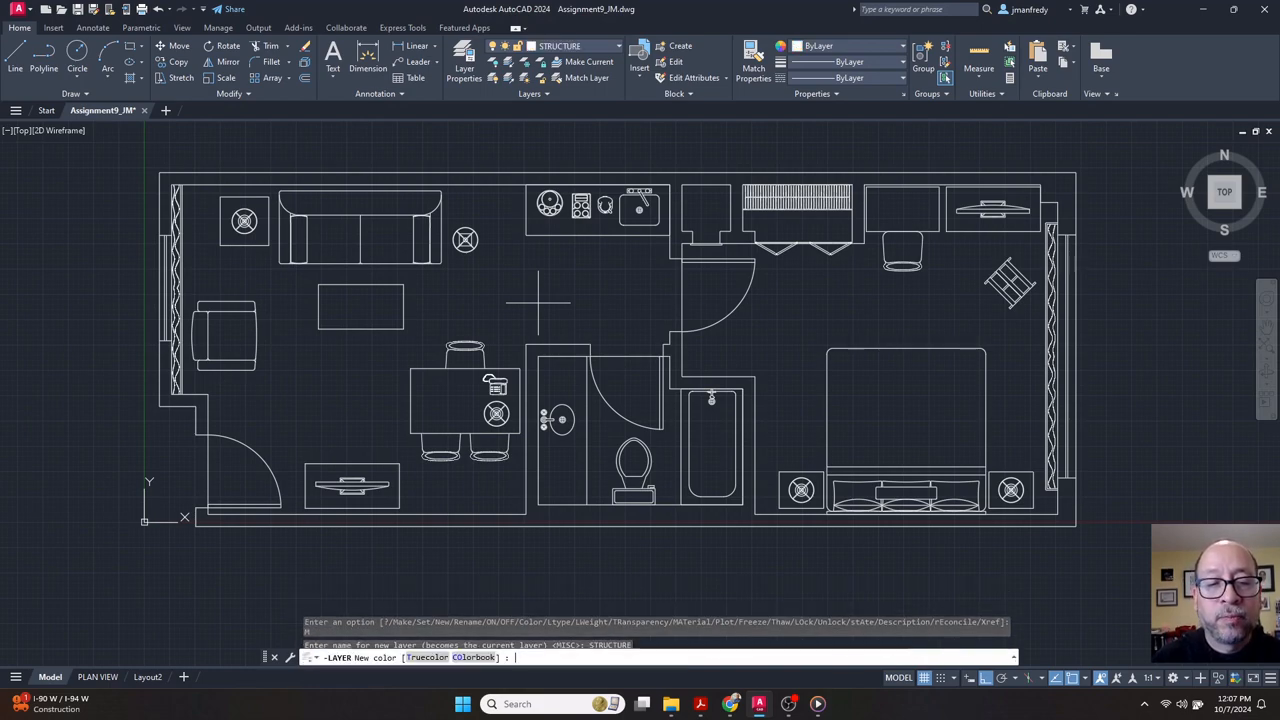
{"action": "type", "text": "MAGENTA"}
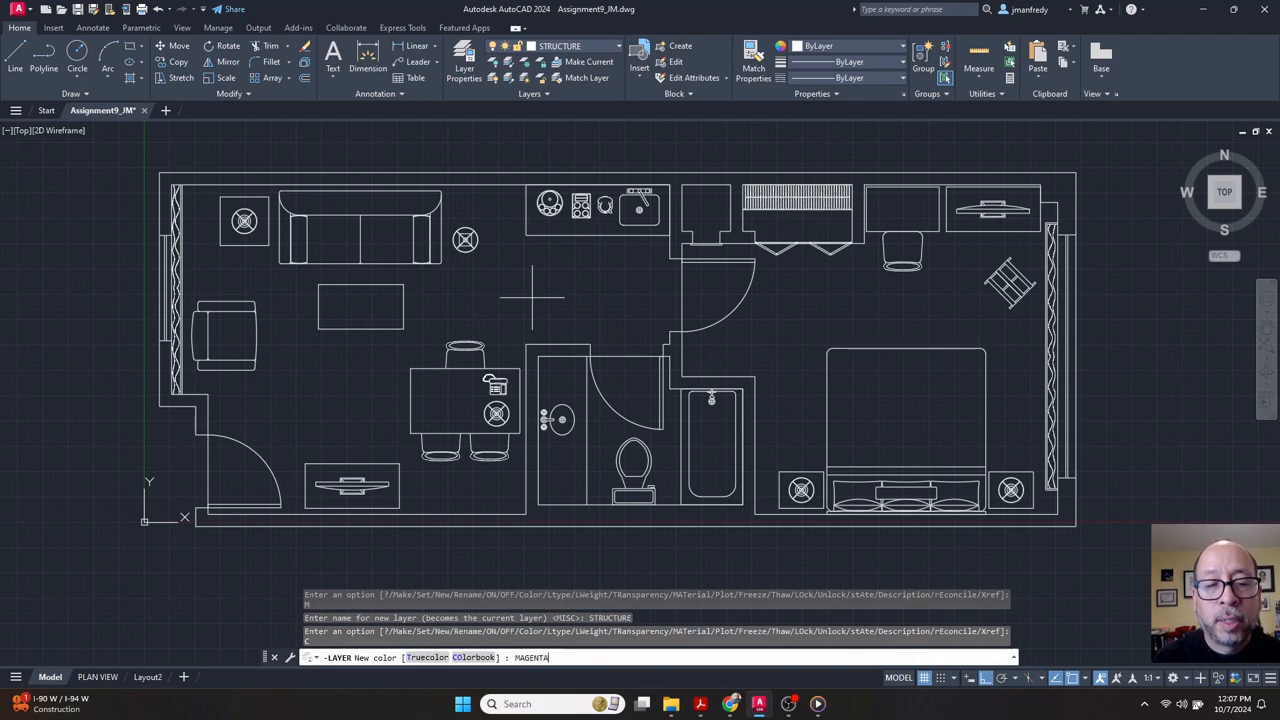
{"action": "key", "text": "Return"}
{"action": "key", "text": "Return"}
{"action": "key", "text": "Return"}
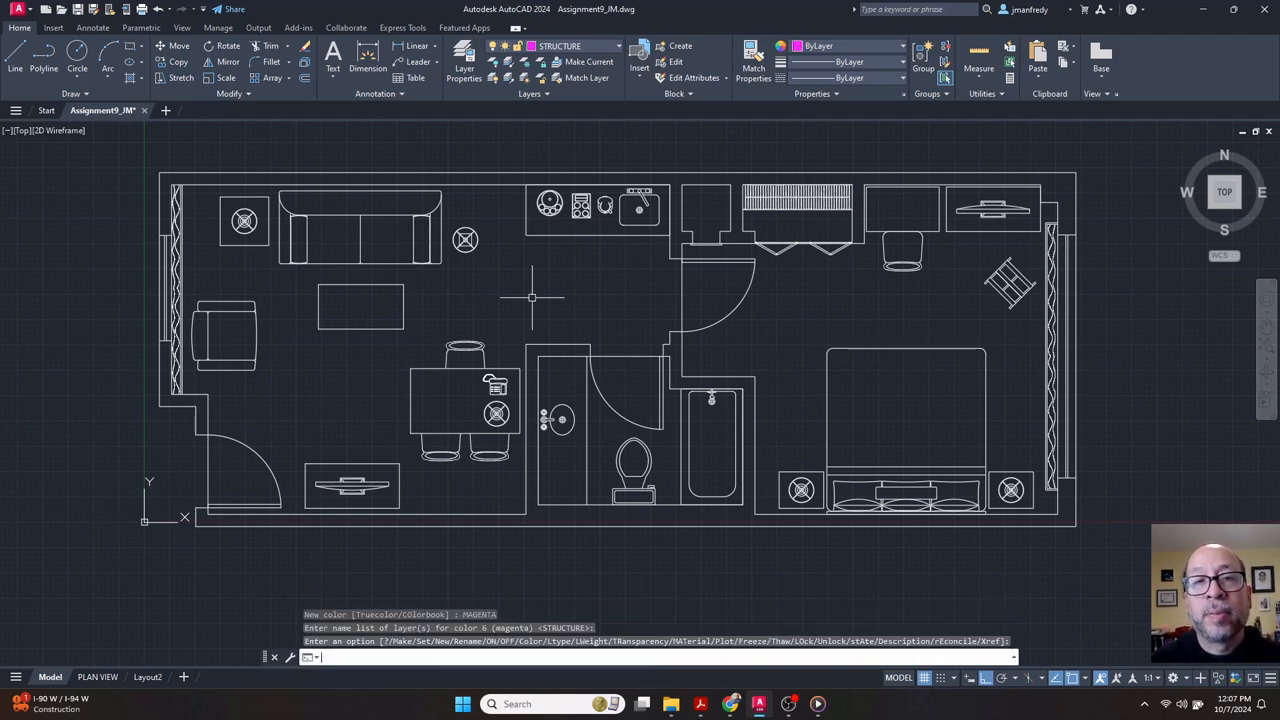
Set the STRUCTURE layer's lineweight to 0.012" in the Layer Properties Manager.
{"action": "left_click", "coordinate": [464, 62]}
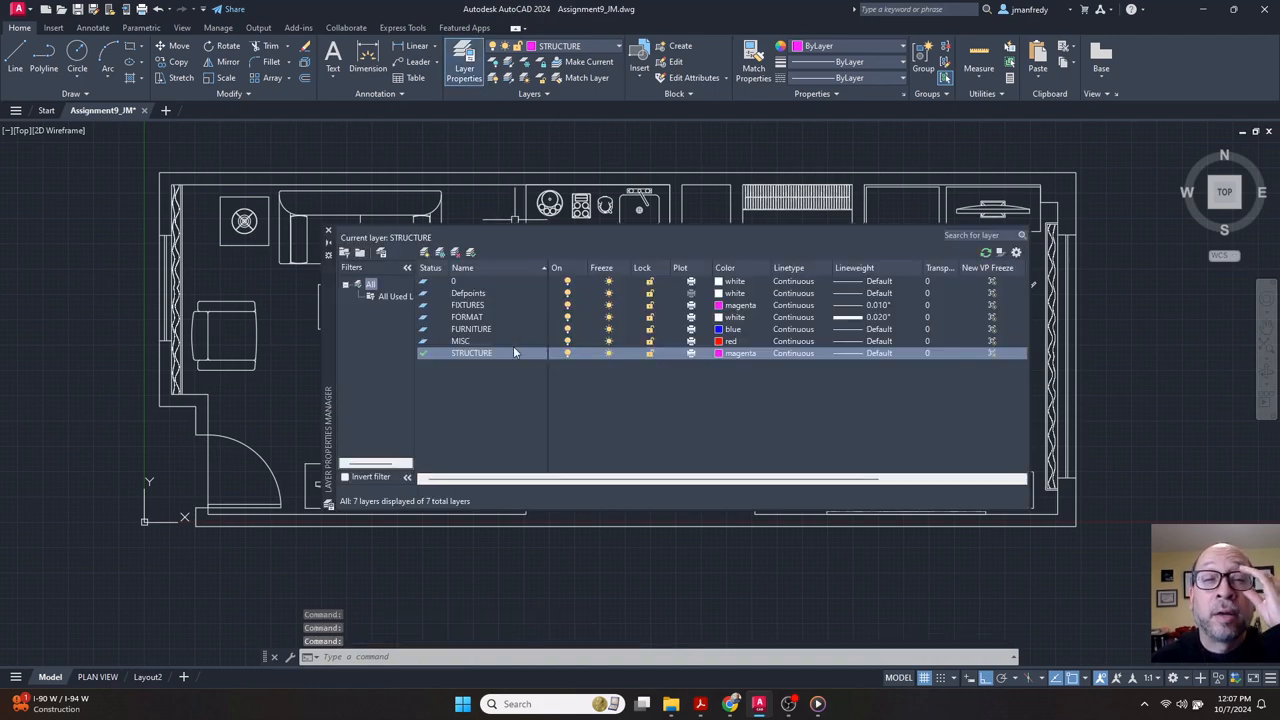
{"action": "left_click", "coordinate": [852, 355]}
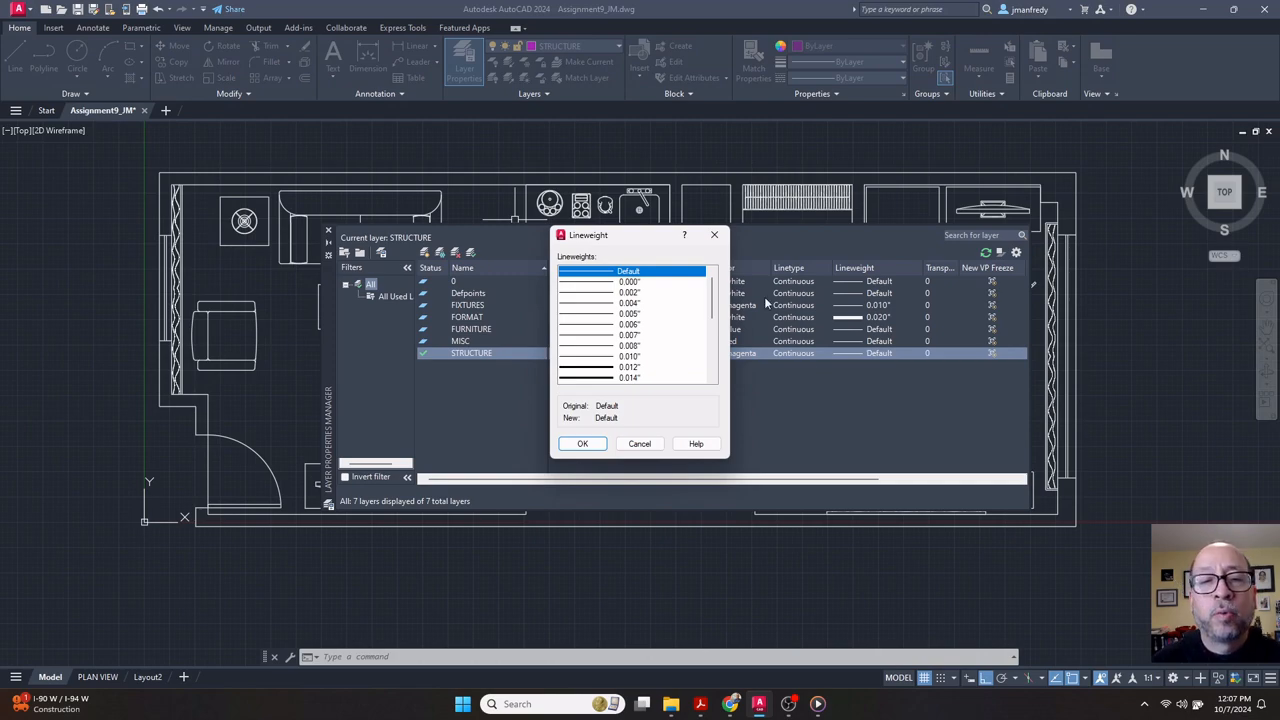
{"action": "left_click", "coordinate": [636, 368]}
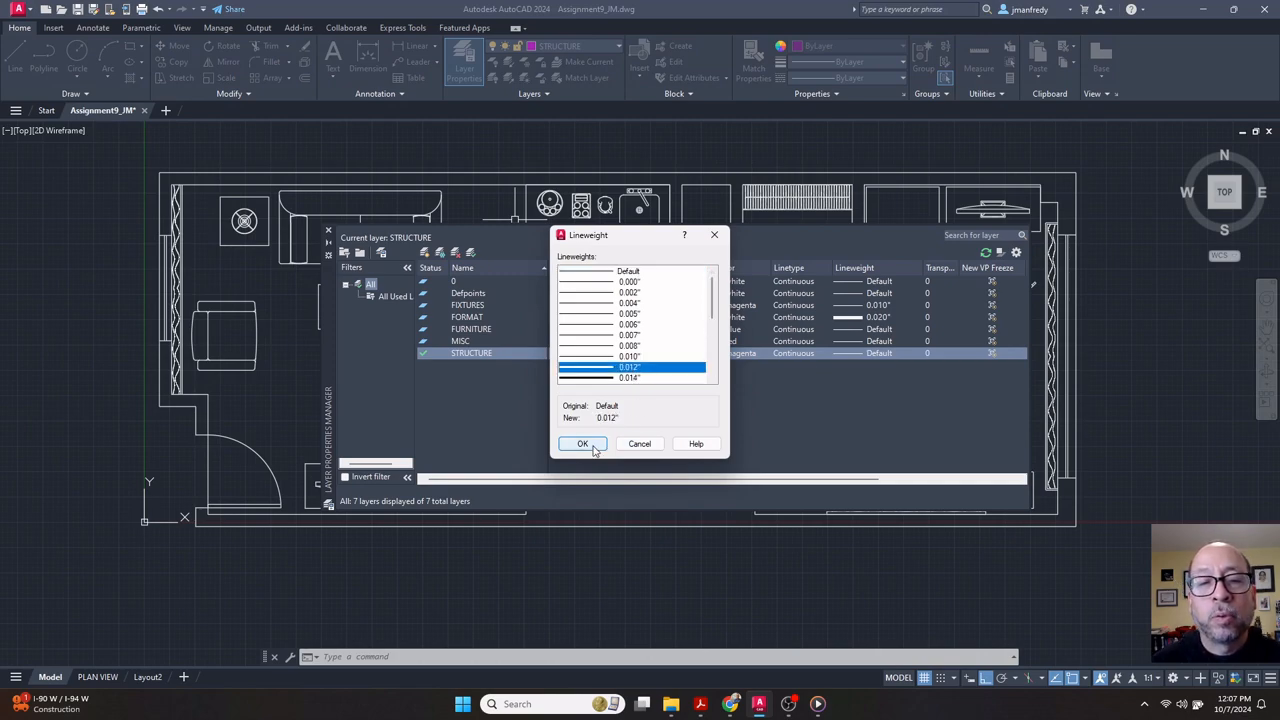
{"action": "left_click", "coordinate": [582, 443]}
Set the MISC layer's lineweight to 0.010".
{"action": "left_click", "coordinate": [860, 342]}
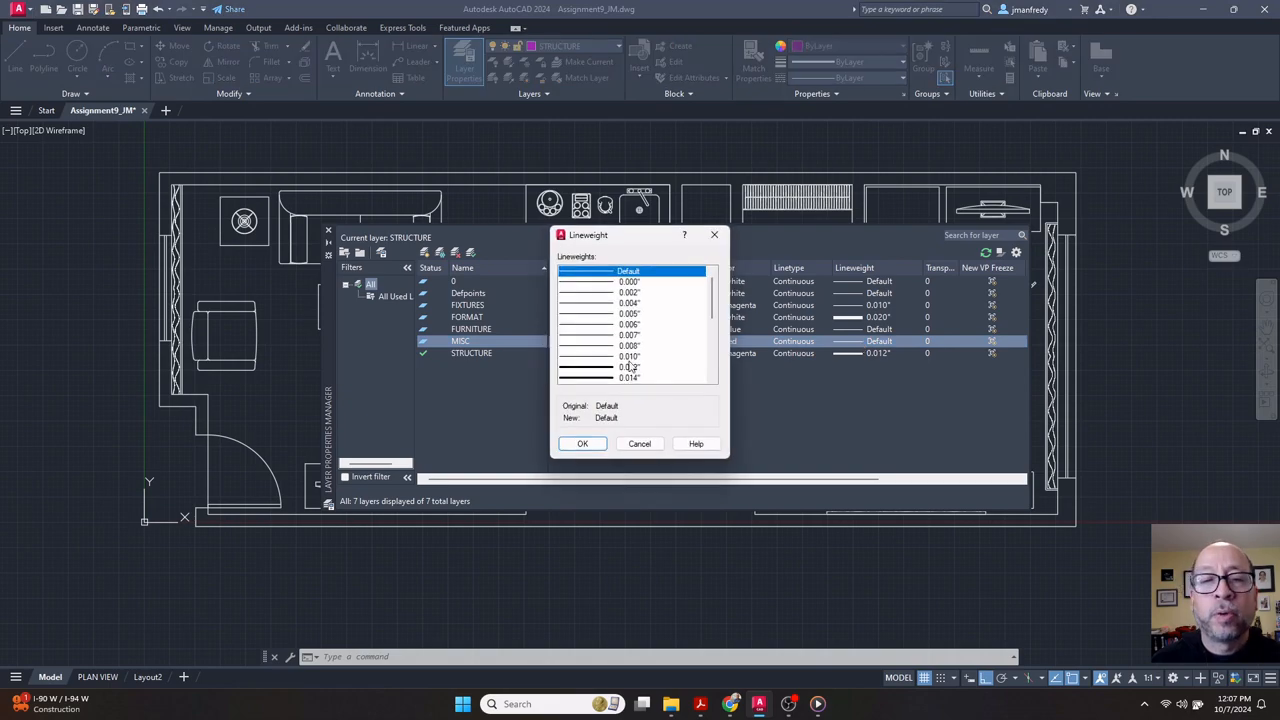
{"action": "left_click", "coordinate": [634, 357]}
{"action": "left_click", "coordinate": [594, 446]}
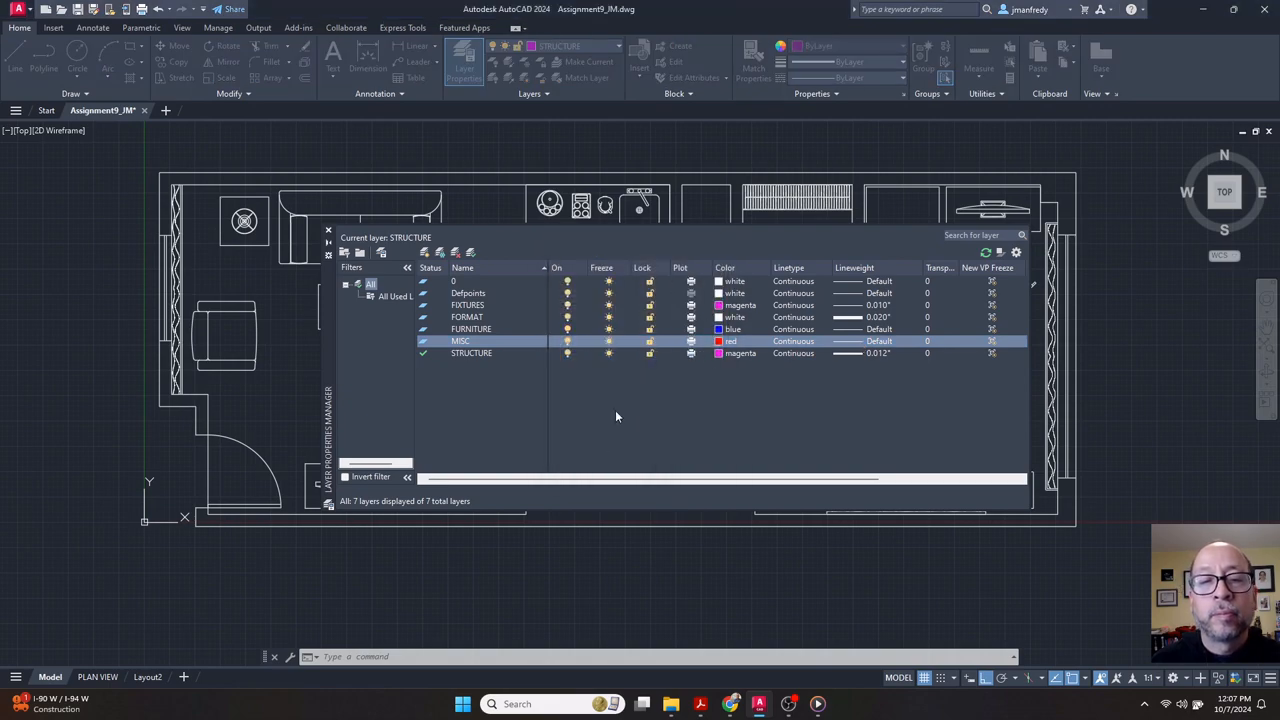
Set the FURNITURE layer's lineweight to 0.010", keeping its linetype as it is.
{"action": "left_click", "coordinate": [791, 332]}
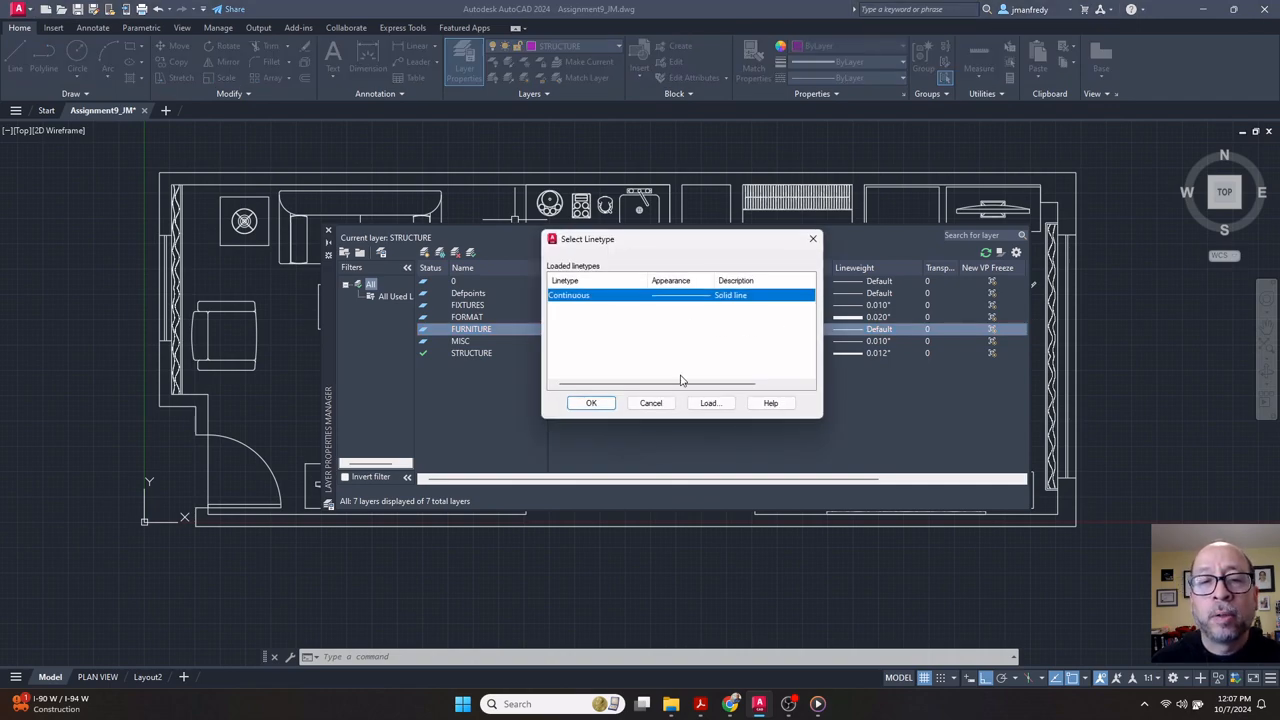
{"action": "left_click", "coordinate": [651, 403]}
{"action": "left_click", "coordinate": [875, 330]}
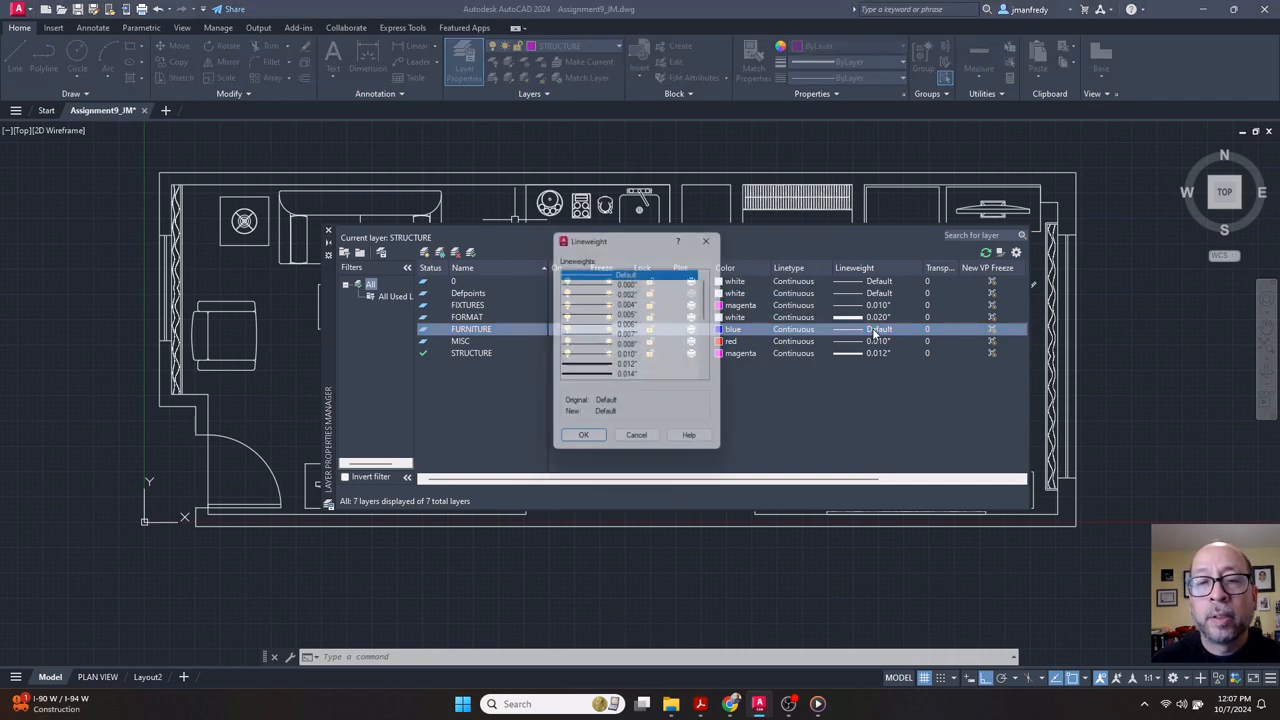
{"action": "left_click", "coordinate": [630, 357]}
{"action": "left_click", "coordinate": [586, 444]}
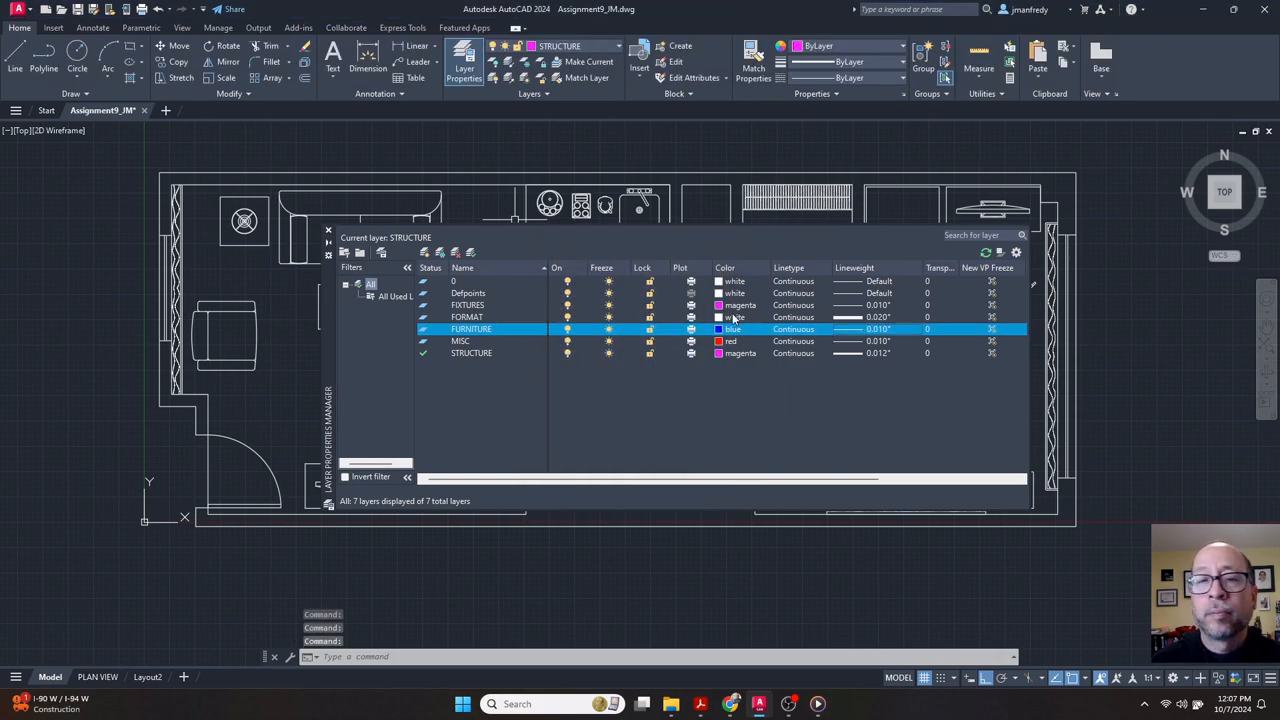
{"action": "left_click", "coordinate": [516, 318]}
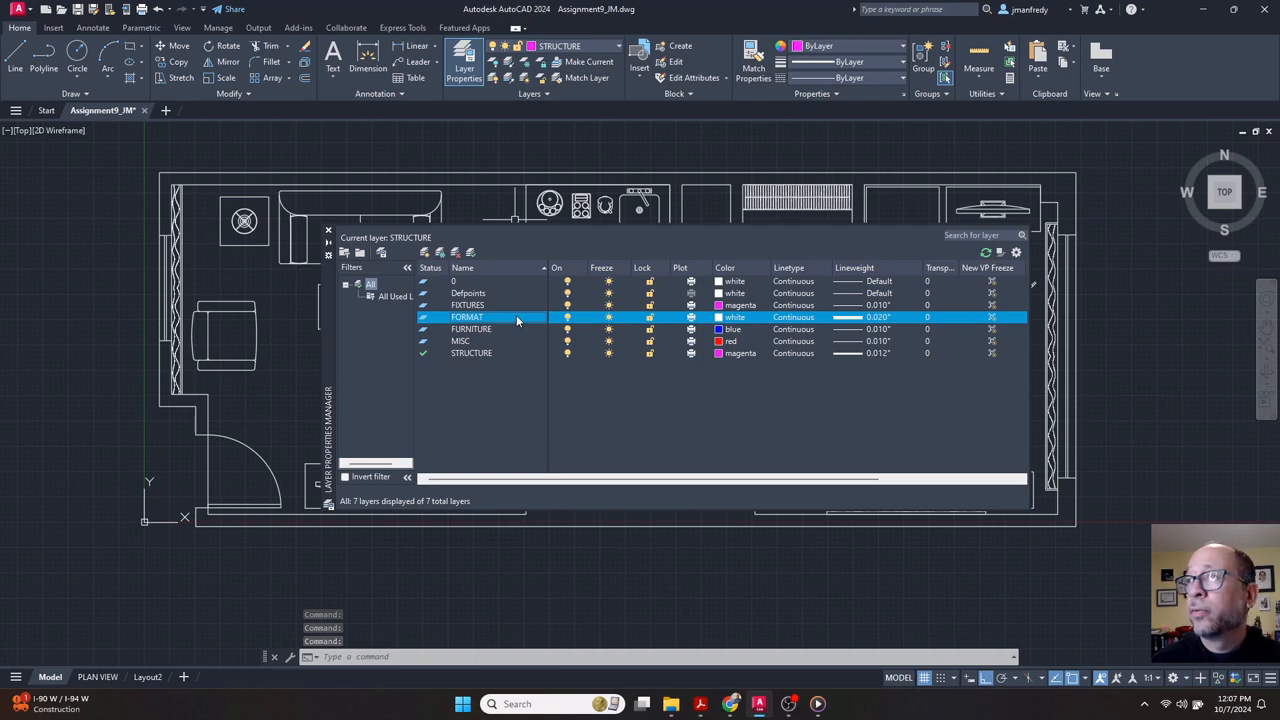
{"action": "left_click", "coordinate": [512, 306]}
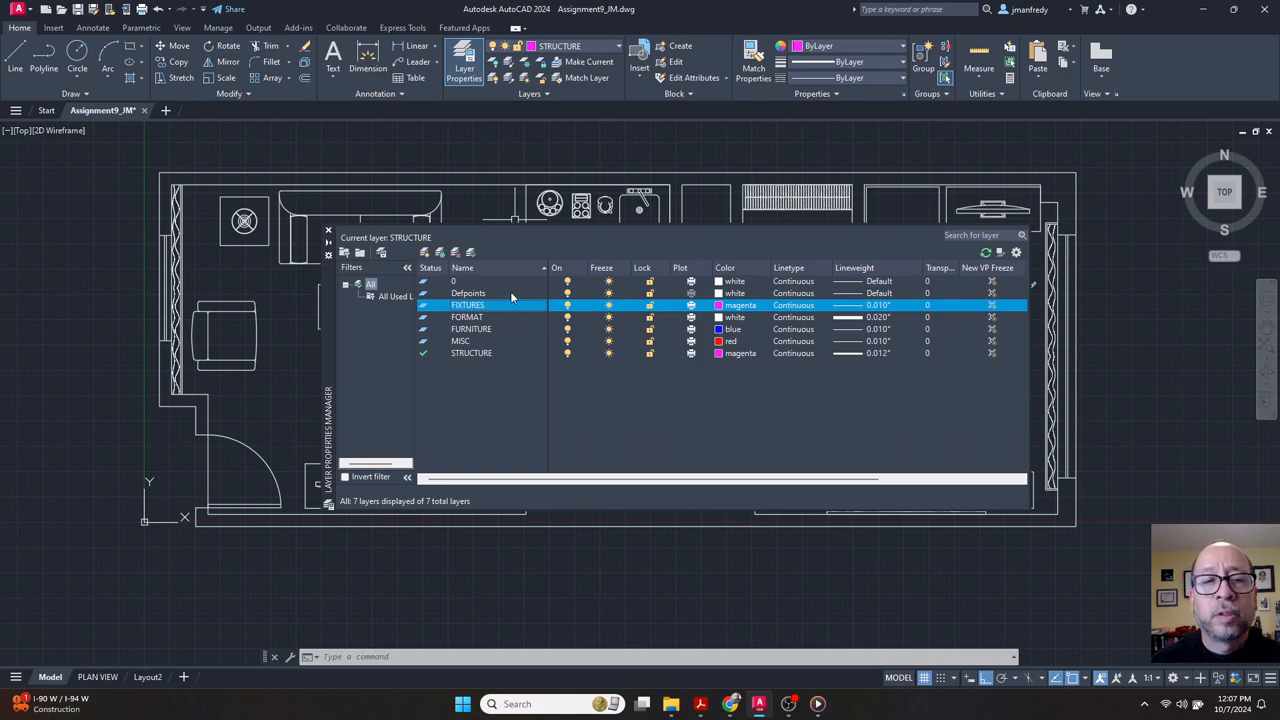
{"action": "left_click", "coordinate": [511, 294]}
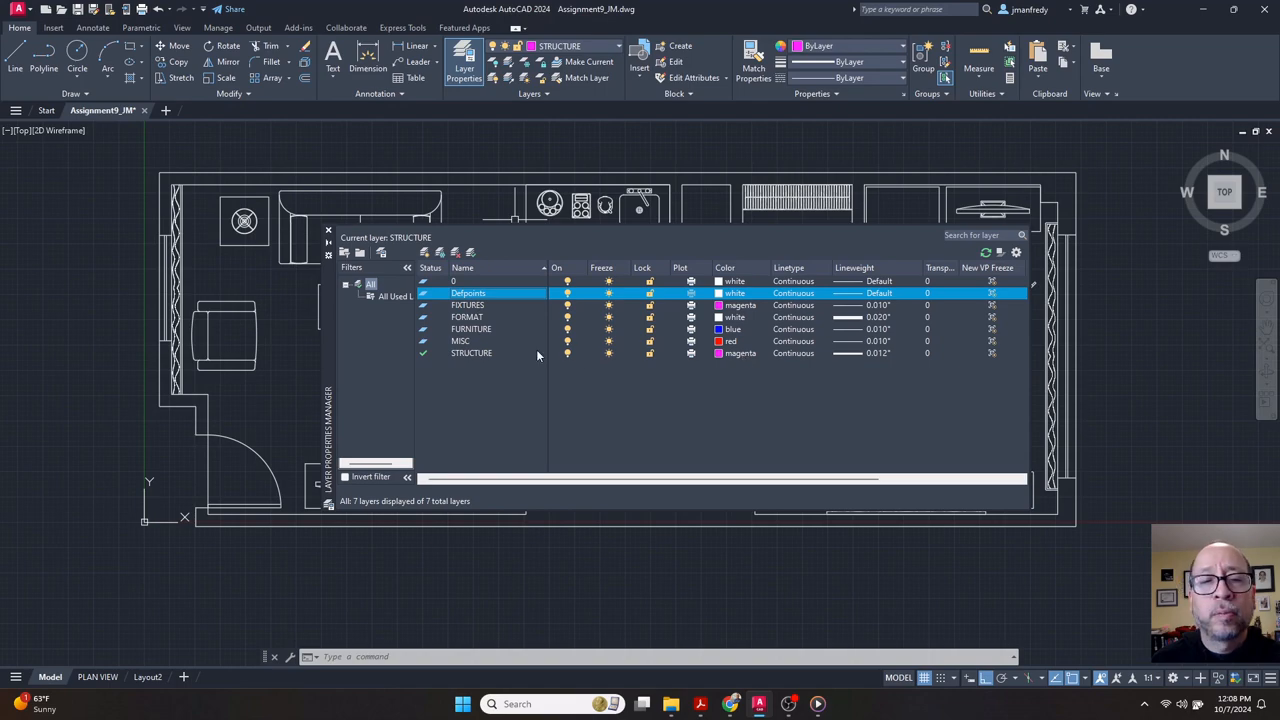
Change the STRUCTURE layer's color to green and close the Layer Properties Manager.
{"action": "left_click", "coordinate": [733, 353]}
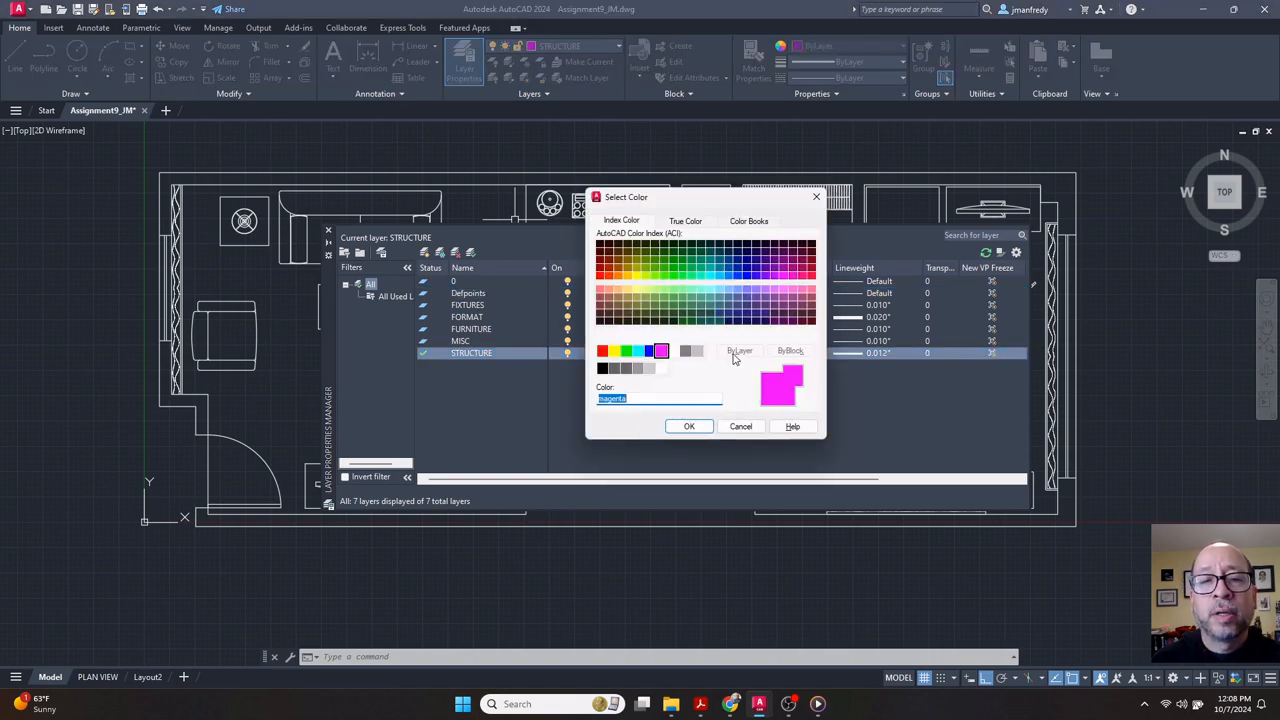
{"action": "left_click", "coordinate": [625, 351]}
{"action": "left_click", "coordinate": [689, 426]}
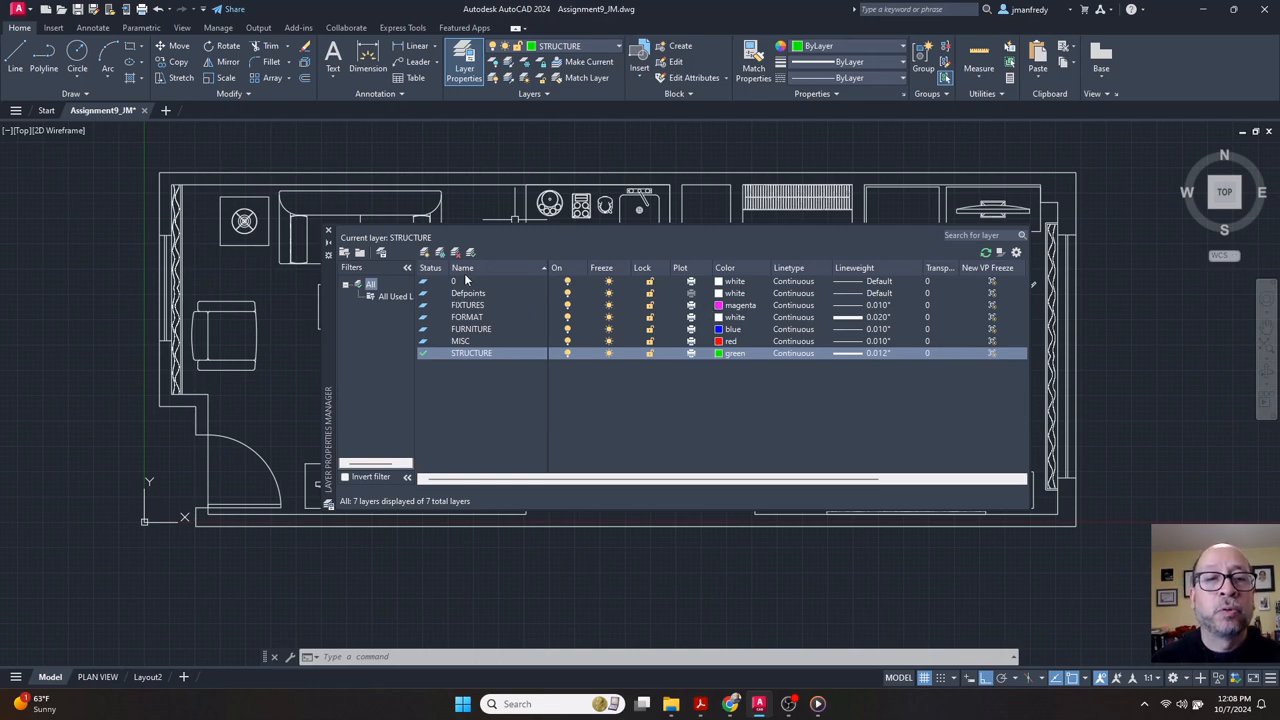
{"action": "left_click", "coordinate": [329, 235]}
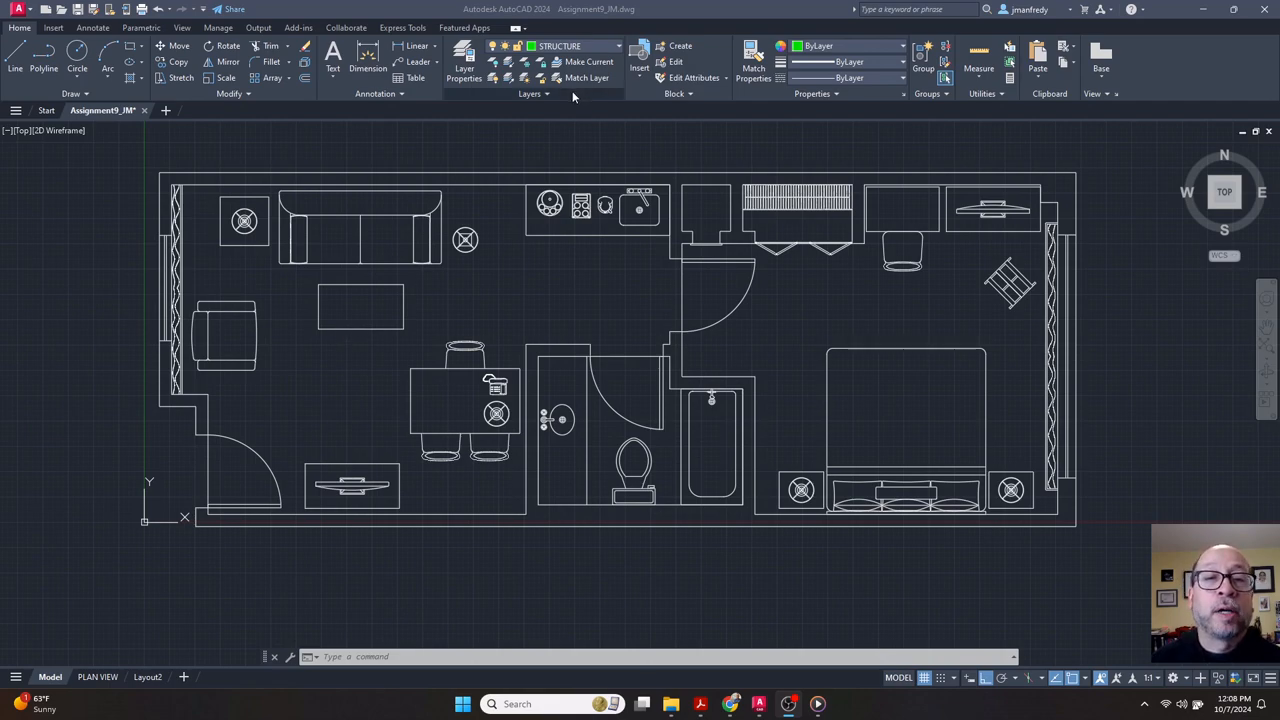
Make layer 0 the current layer.
{"action": "left_click", "coordinate": [617, 48]}
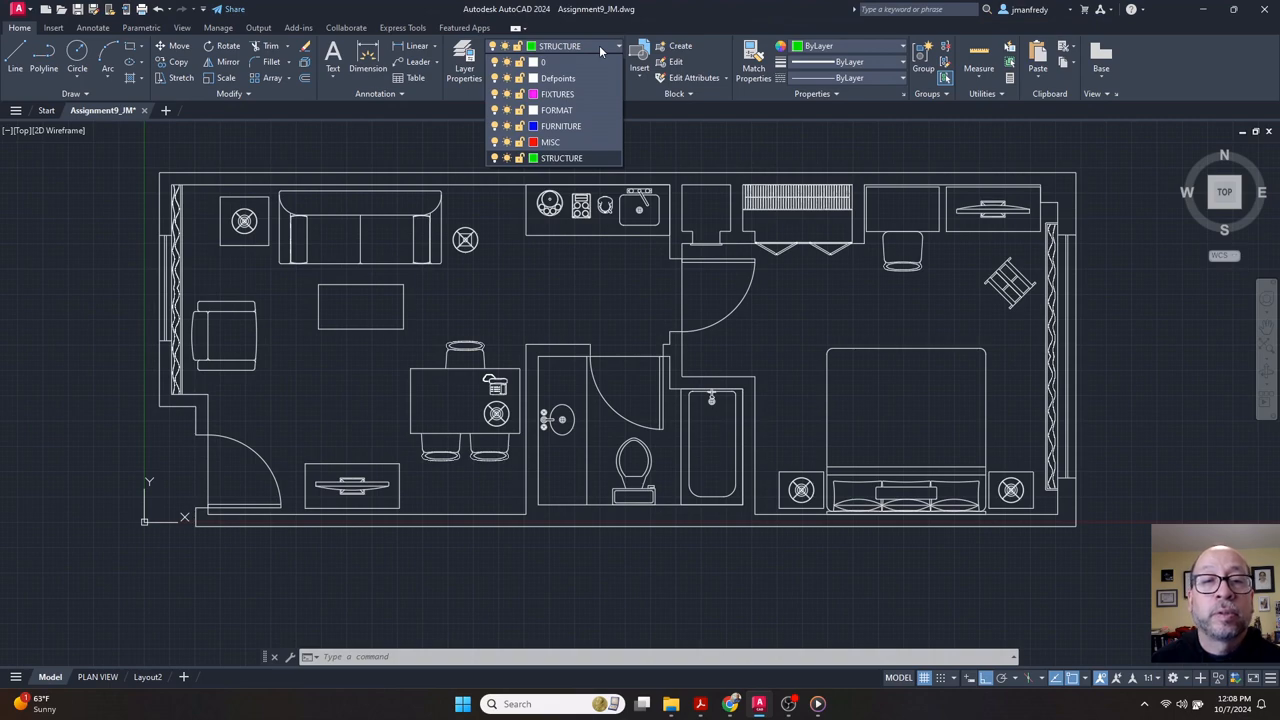
{"action": "left_click", "coordinate": [568, 63]}
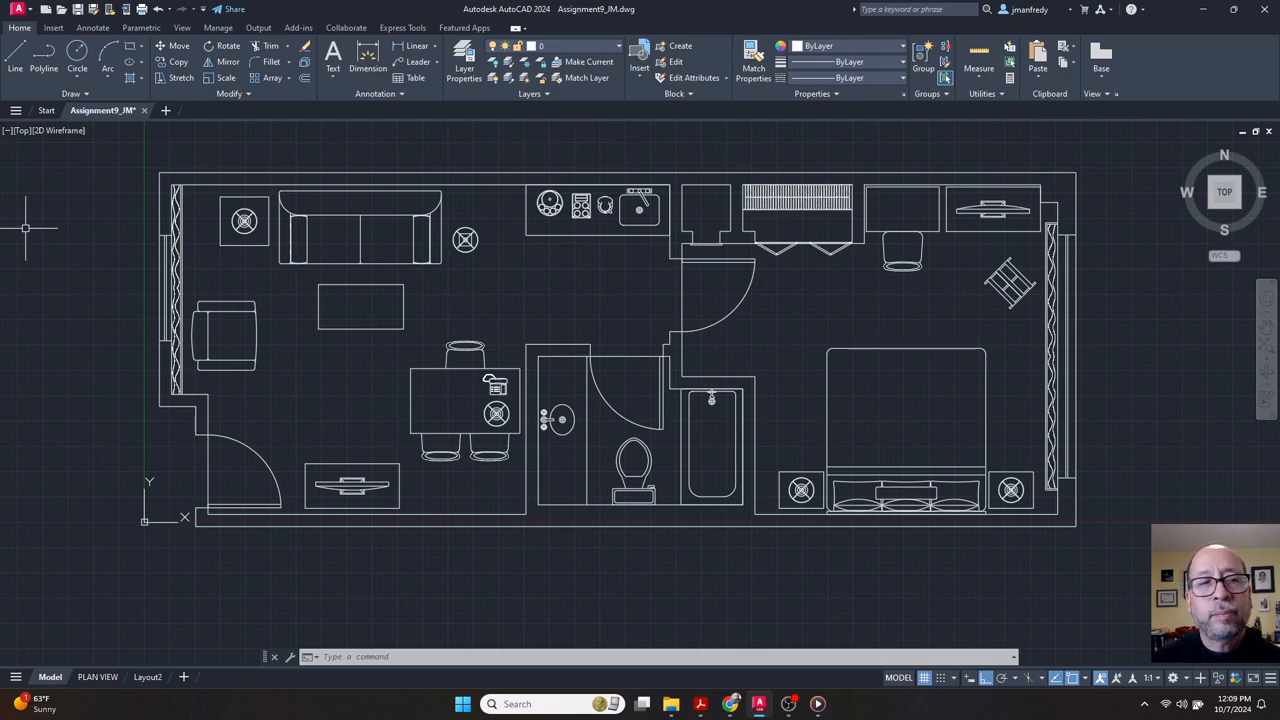
{"action": "left_click", "coordinate": [459, 300]}
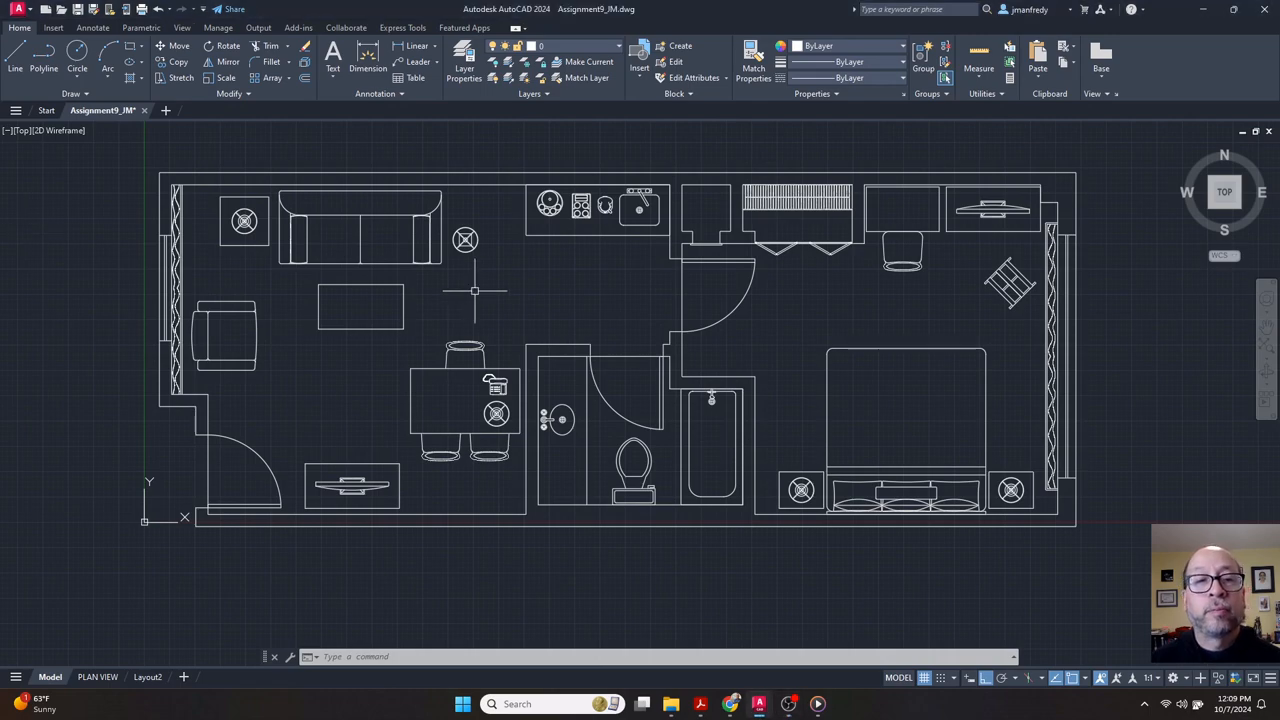
Select the entire apartment floor plan and assign it to the STRUCTURE layer.
{"action": "middle_click_drag", "start_coordinate": [475, 291], "coordinate": [479, 288]}
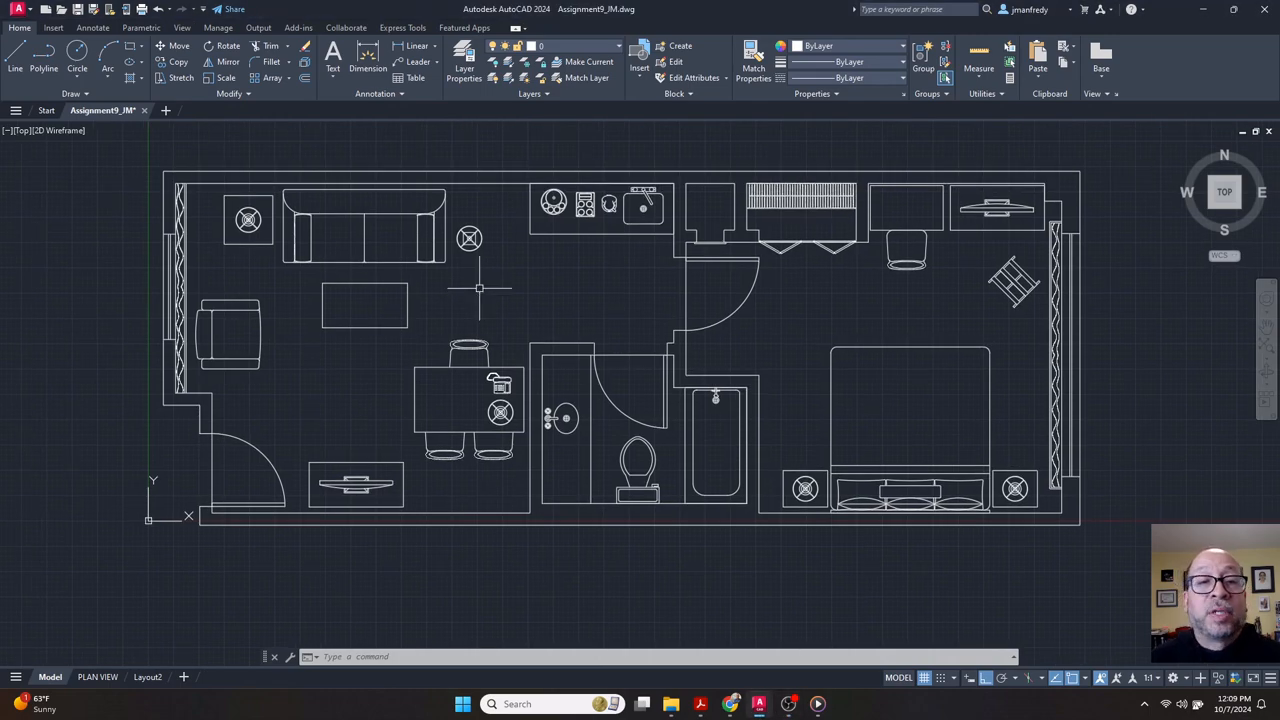
{"action": "left_click", "coordinate": [131, 148]}
{"action": "left_click", "coordinate": [1119, 556]}
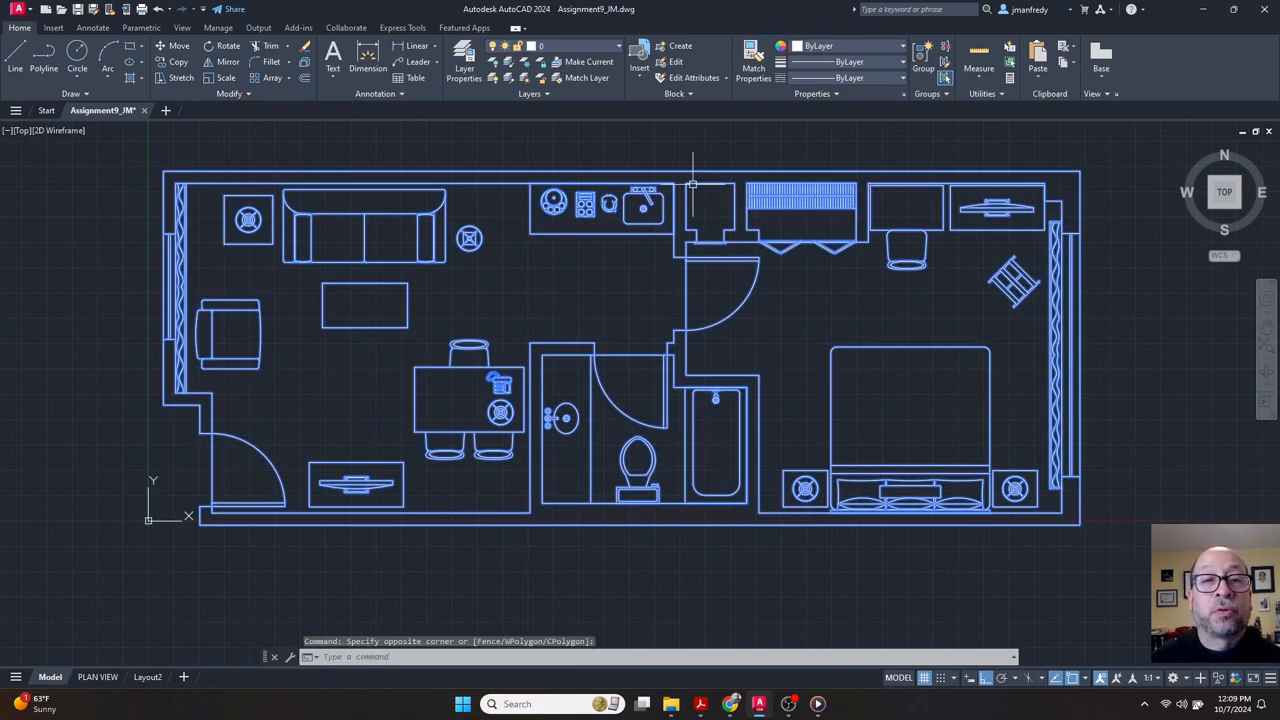
{"action": "left_click", "coordinate": [615, 48]}
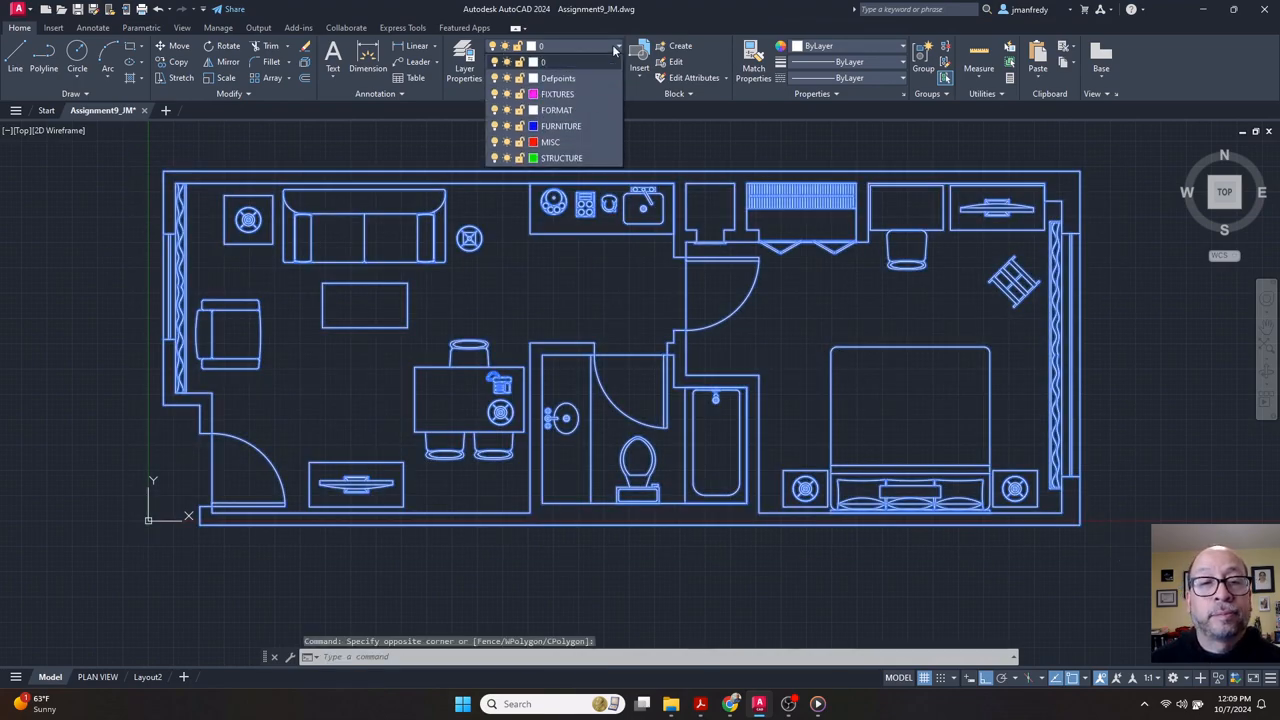
{"action": "left_click", "coordinate": [566, 157]}
{"action": "key", "text": "Escape"}
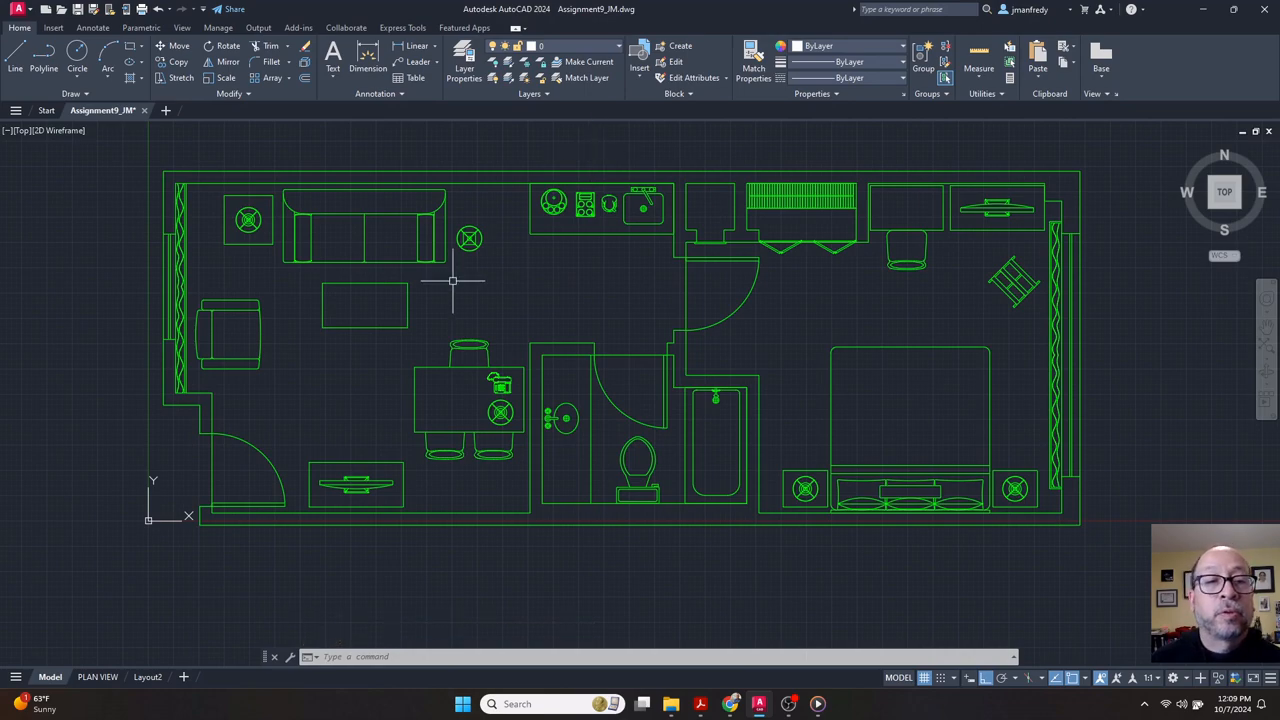
Assign the sofa, round lamp beside it, coffee table, dining set with its objects, and TV stand to the FURNITURE layer.
{"action": "left_click", "coordinate": [510, 489]}
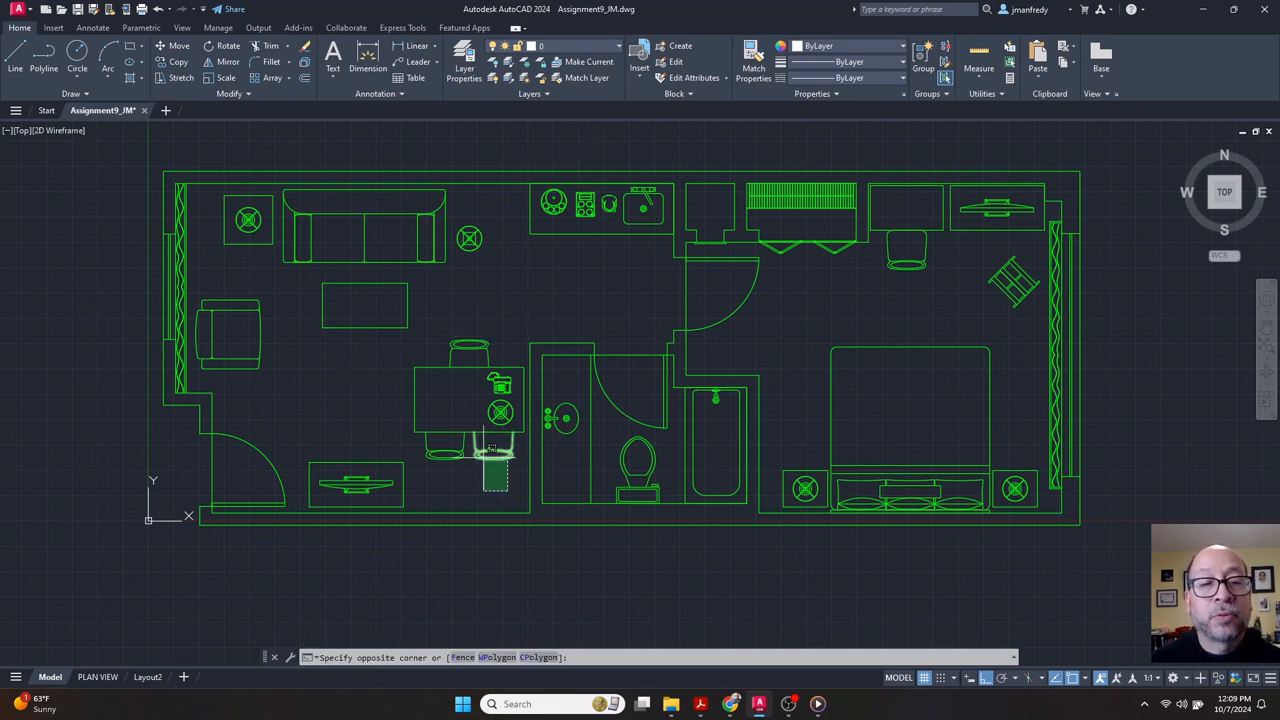
{"action": "left_click", "coordinate": [333, 210]}
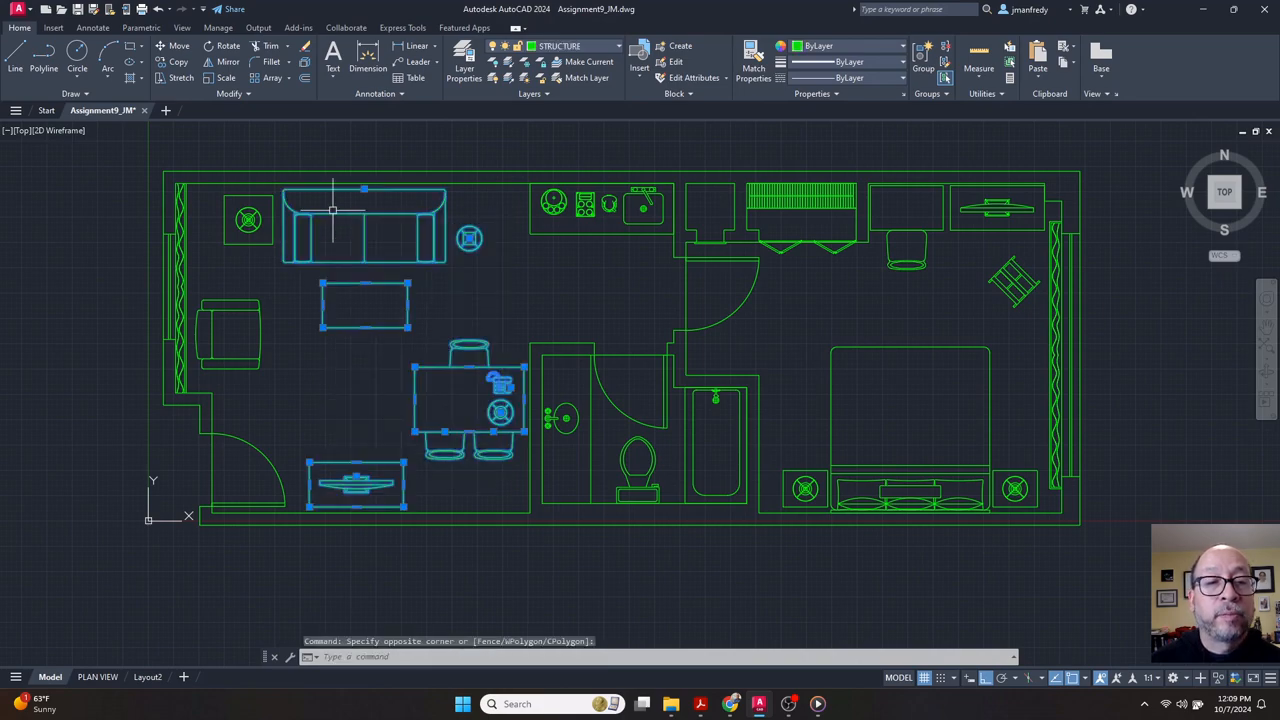
{"action": "left_click", "coordinate": [607, 47]}
{"action": "left_click", "coordinate": [560, 126]}
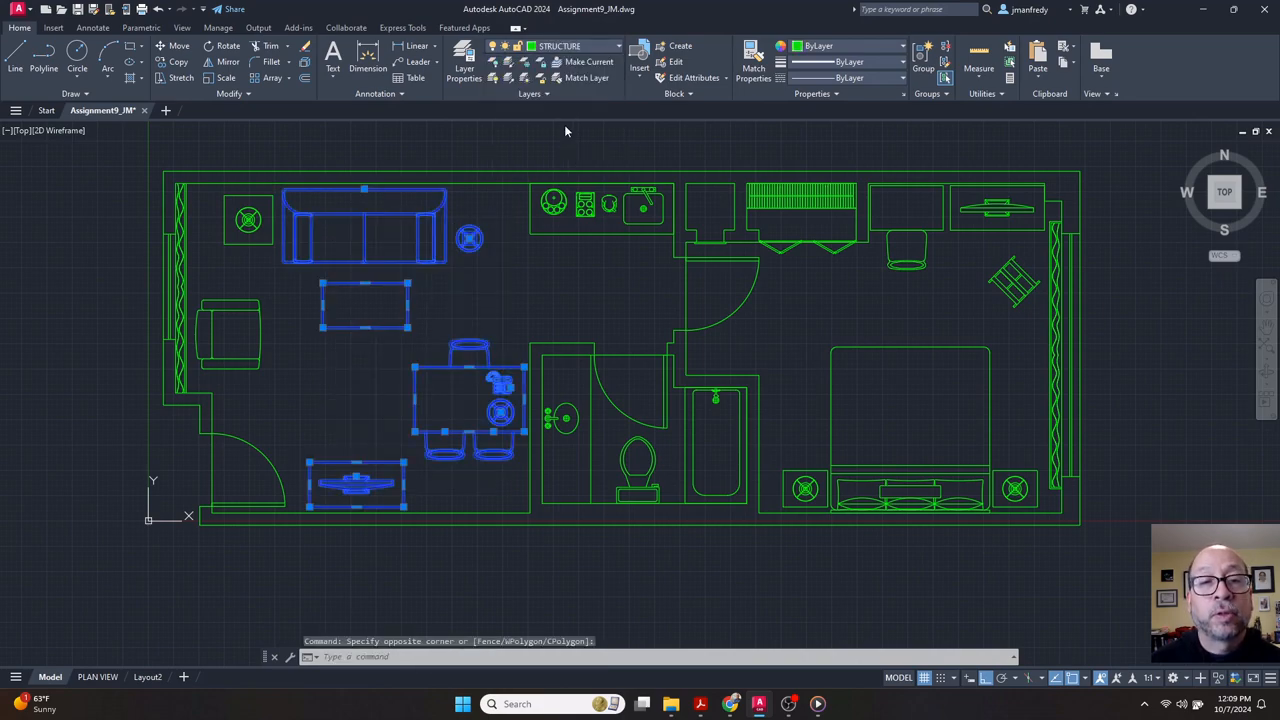
{"action": "key", "text": "Escape"}
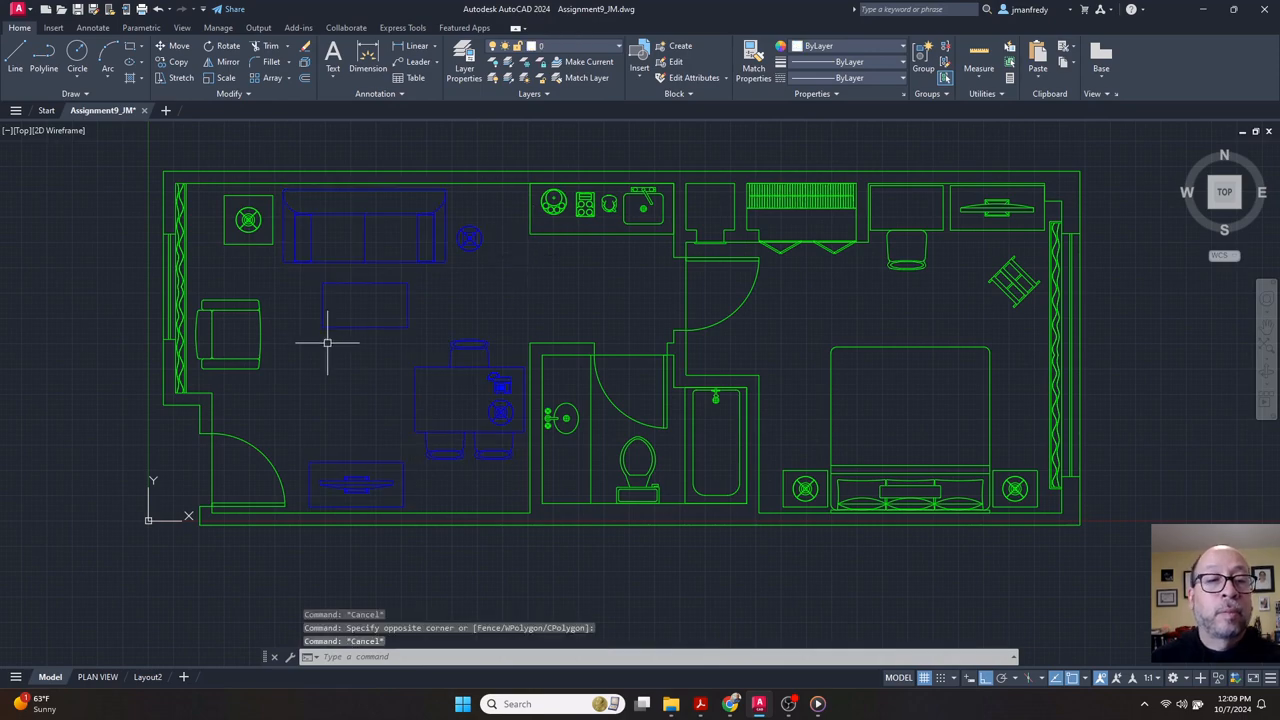
Assign the living room armchair and the square end table with its lamp to the FURNITURE layer.
{"action": "scroll", "coordinate": [429, 363], "scroll_direction": "up", "scroll_amount": 3}
{"action": "scroll", "coordinate": [446, 427], "scroll_direction": "up", "scroll_amount": 1}
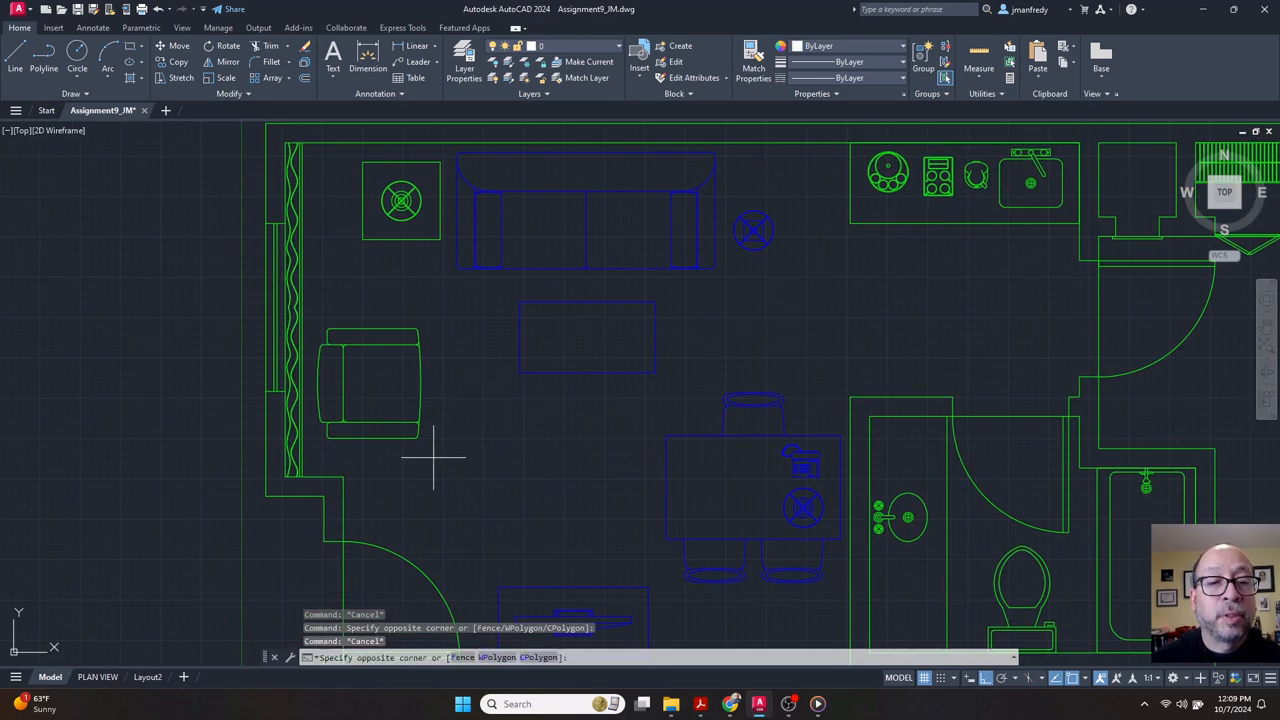
{"action": "left_click", "coordinate": [434, 457]}
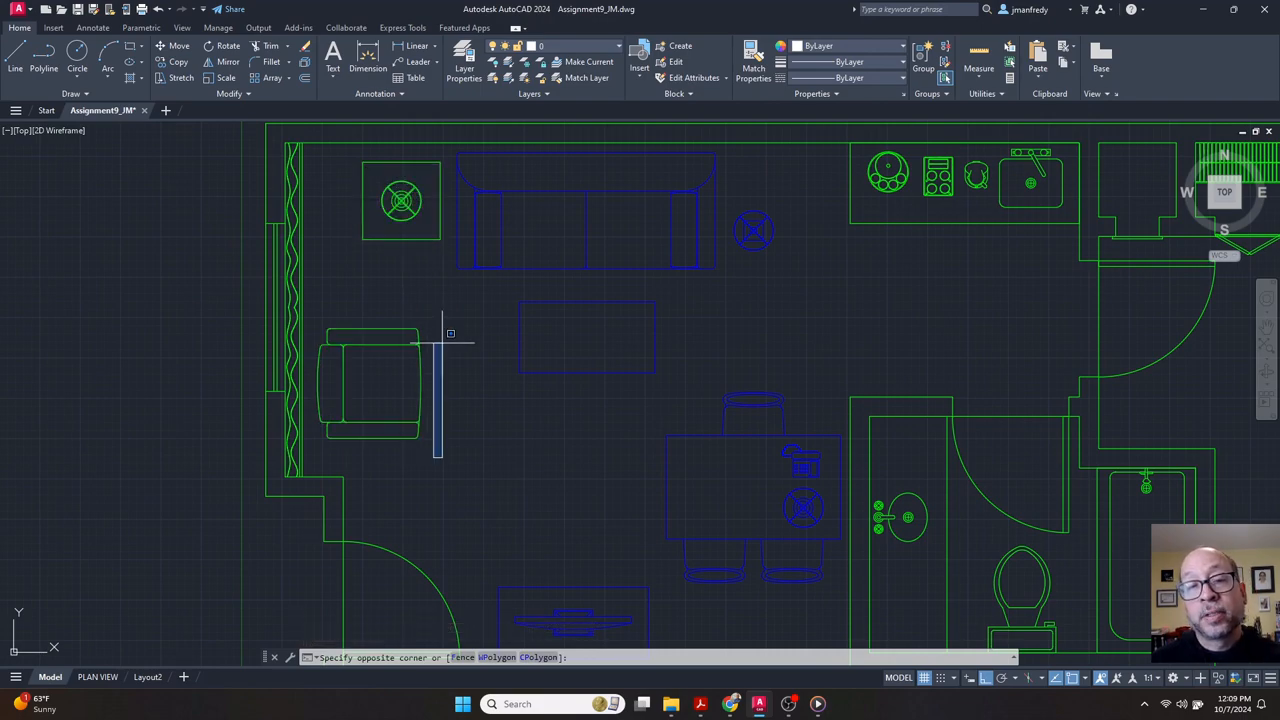
{"action": "left_click", "coordinate": [398, 188]}
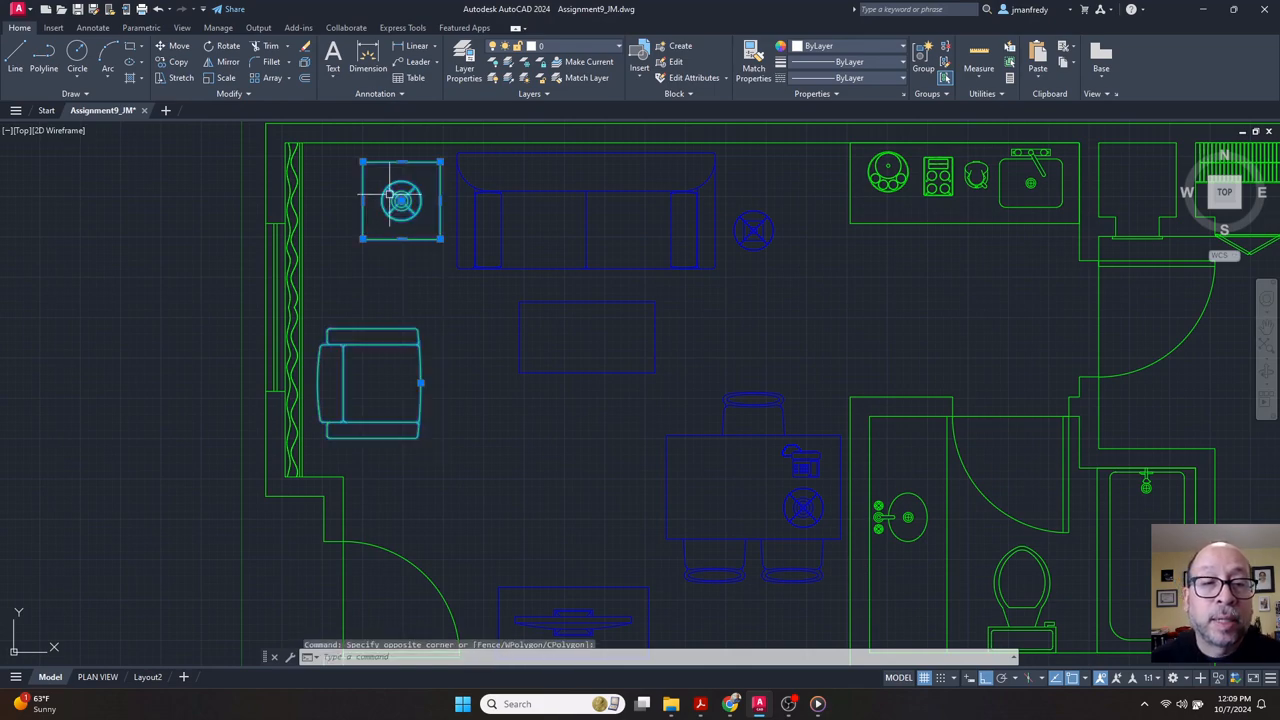
{"action": "left_click", "coordinate": [588, 50]}
{"action": "left_click", "coordinate": [560, 126]}
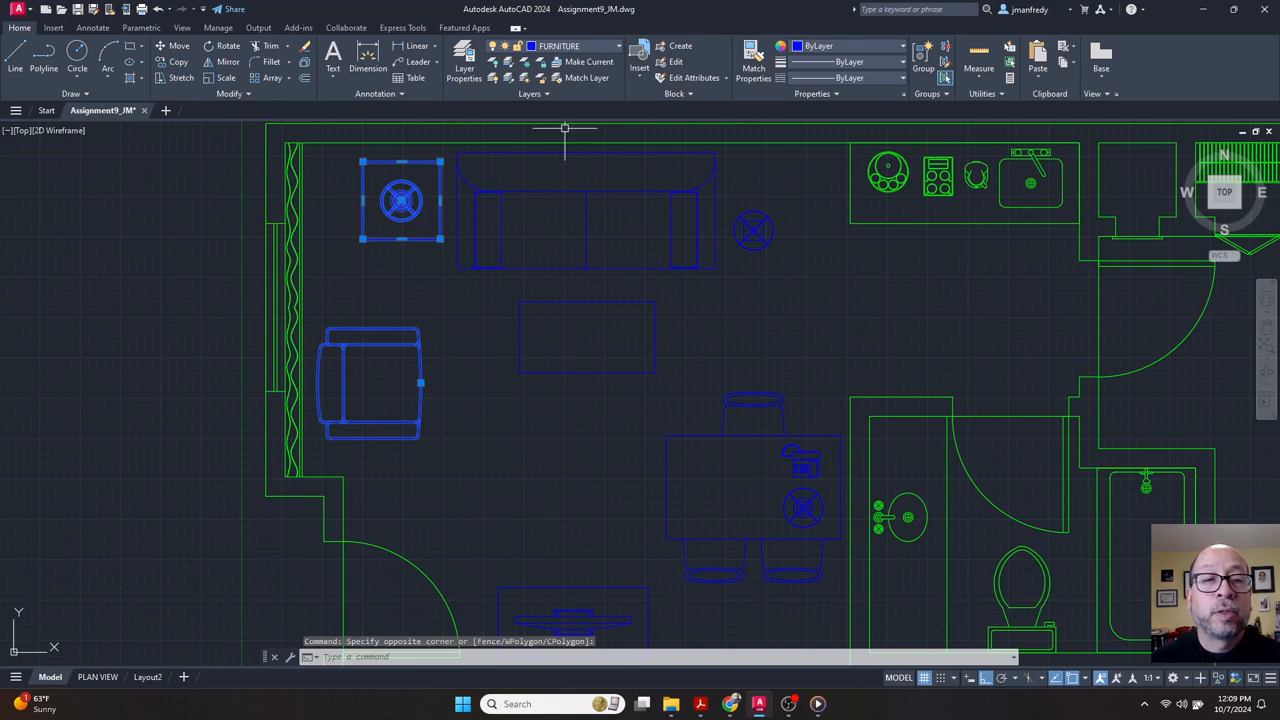
{"action": "key", "text": "Escape"}
Assign the kitchen counter with its sink and countertop appliances to the FURNITURE layer.
{"action": "scroll", "coordinate": [593, 269], "scroll_direction": "down", "scroll_amount": 3}
{"action": "scroll", "coordinate": [671, 286], "scroll_direction": "up", "scroll_amount": 8}
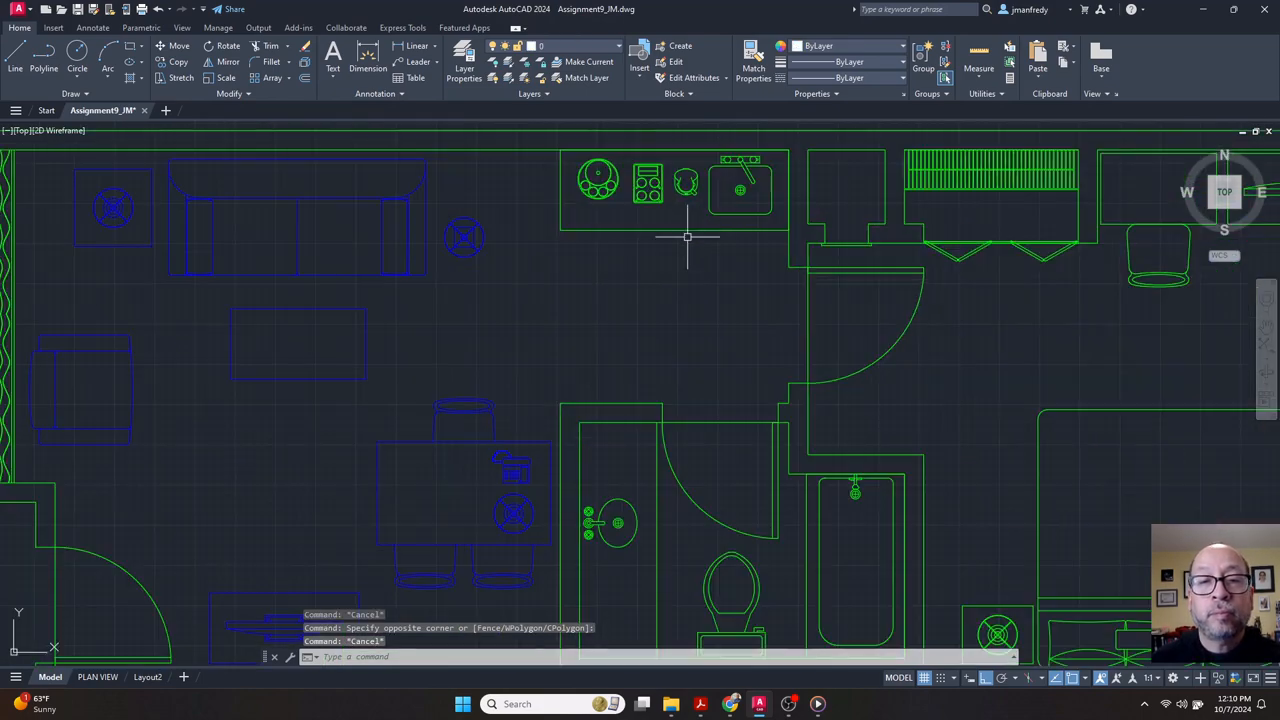
{"action": "middle_click_drag", "start_coordinate": [740, 304], "coordinate": [733, 390]}
{"action": "left_click", "coordinate": [771, 395]}
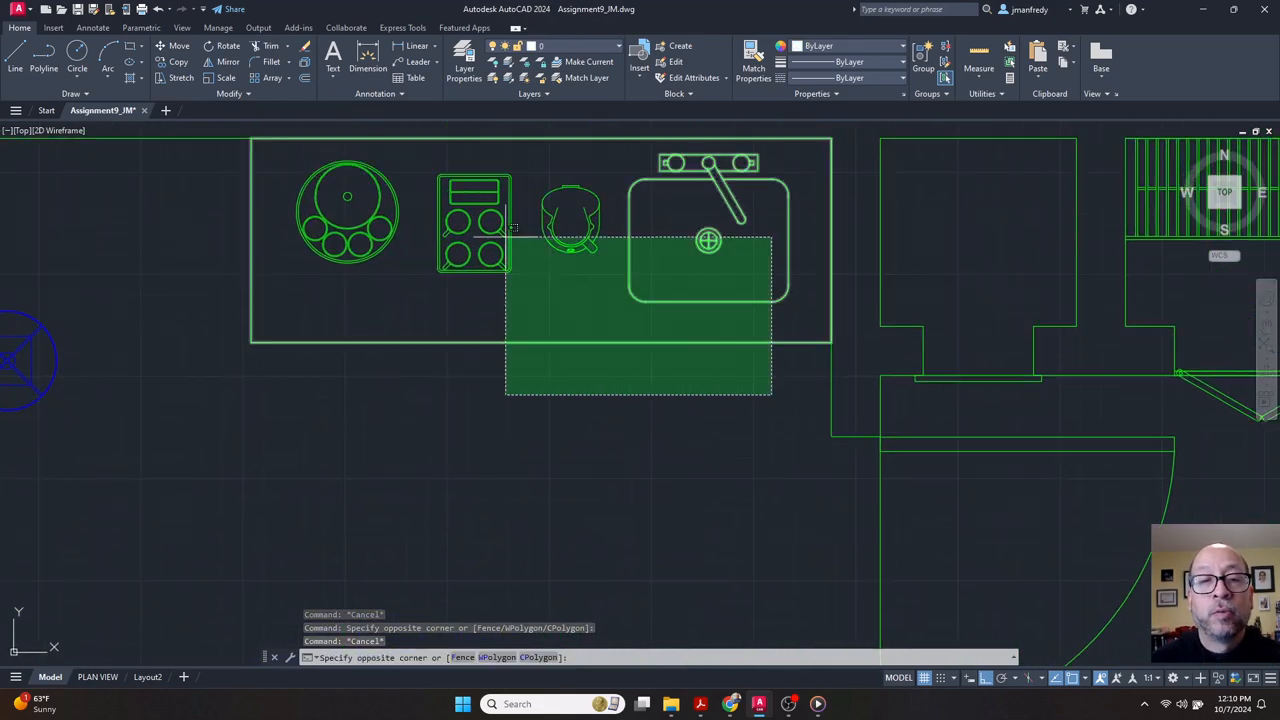
{"action": "left_click", "coordinate": [297, 172]}
{"action": "left_click", "coordinate": [575, 46]}
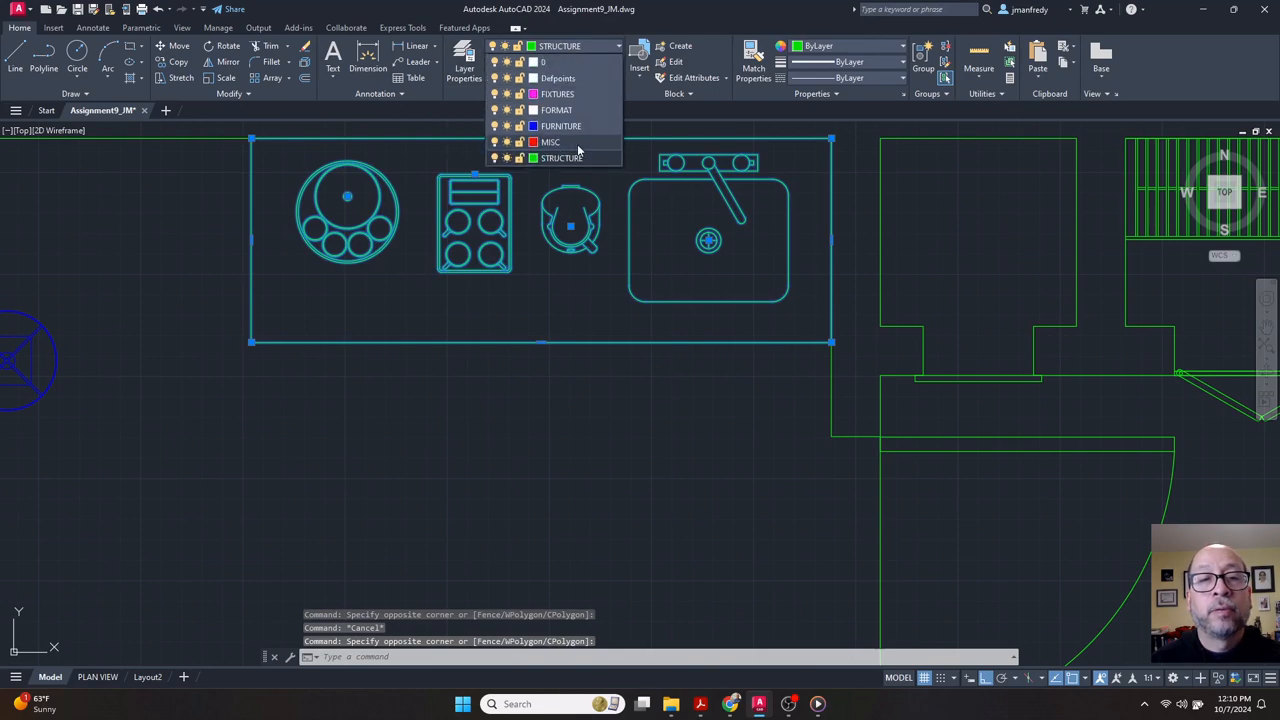
{"action": "left_click", "coordinate": [560, 126]}
{"action": "scroll", "coordinate": [616, 197], "scroll_direction": "down", "scroll_amount": 2}
{"action": "scroll", "coordinate": [511, 245], "scroll_direction": "down", "scroll_amount": 2}
{"action": "middle_click_drag", "start_coordinate": [781, 283], "coordinate": [653, 297]}
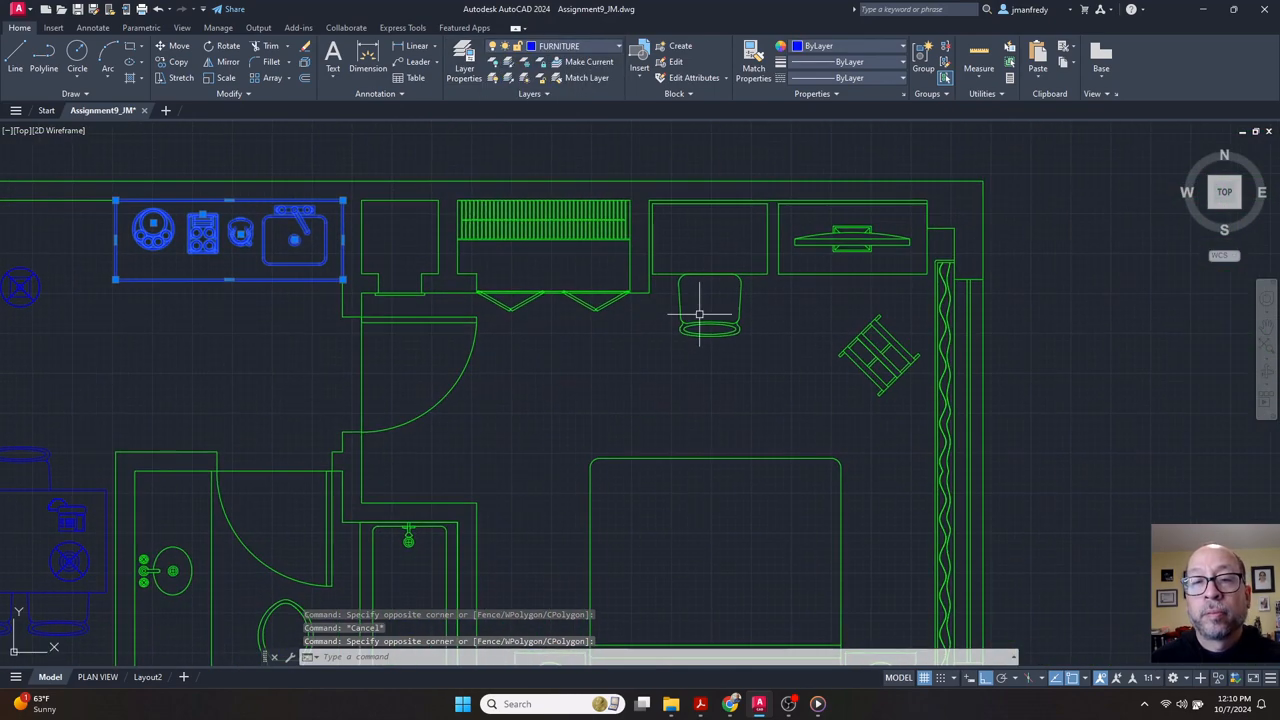
{"action": "key", "text": "Escape"}
Assign the bedroom desk, chair, TV stand with television and angled rack to the FURNITURE layer.
{"action": "left_click", "coordinate": [905, 405]}
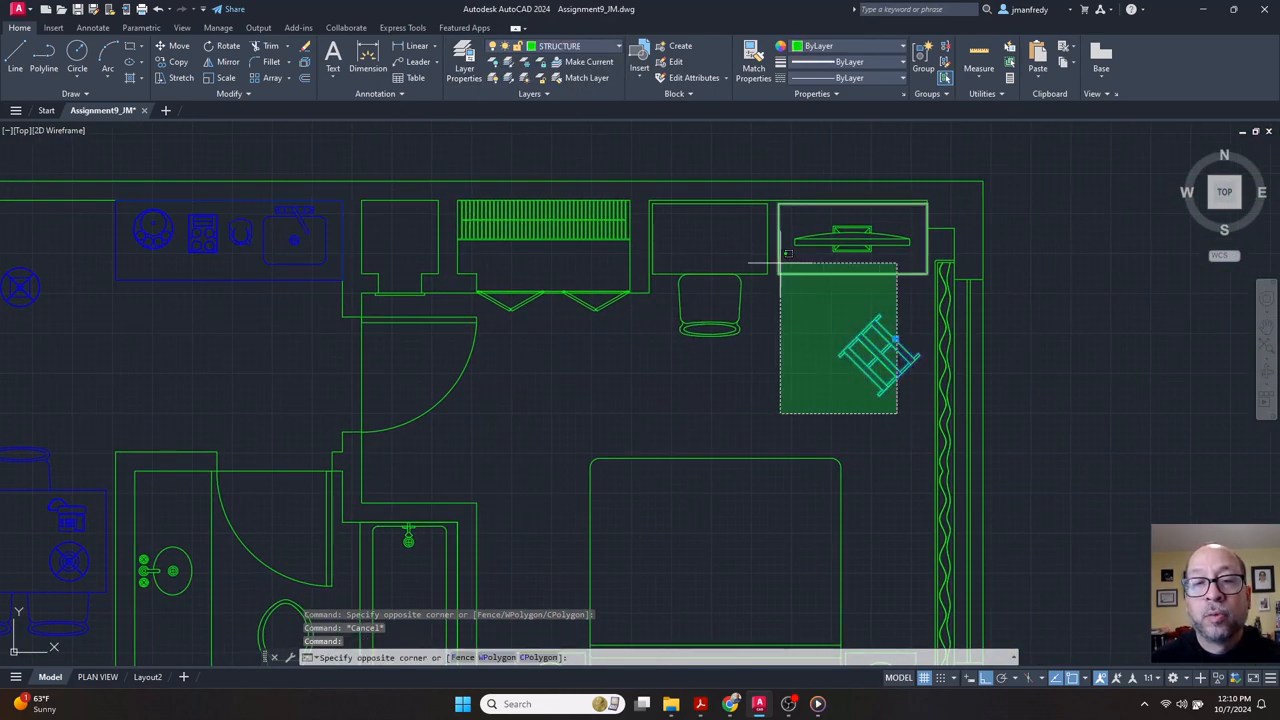
{"action": "left_click", "coordinate": [740, 195]}
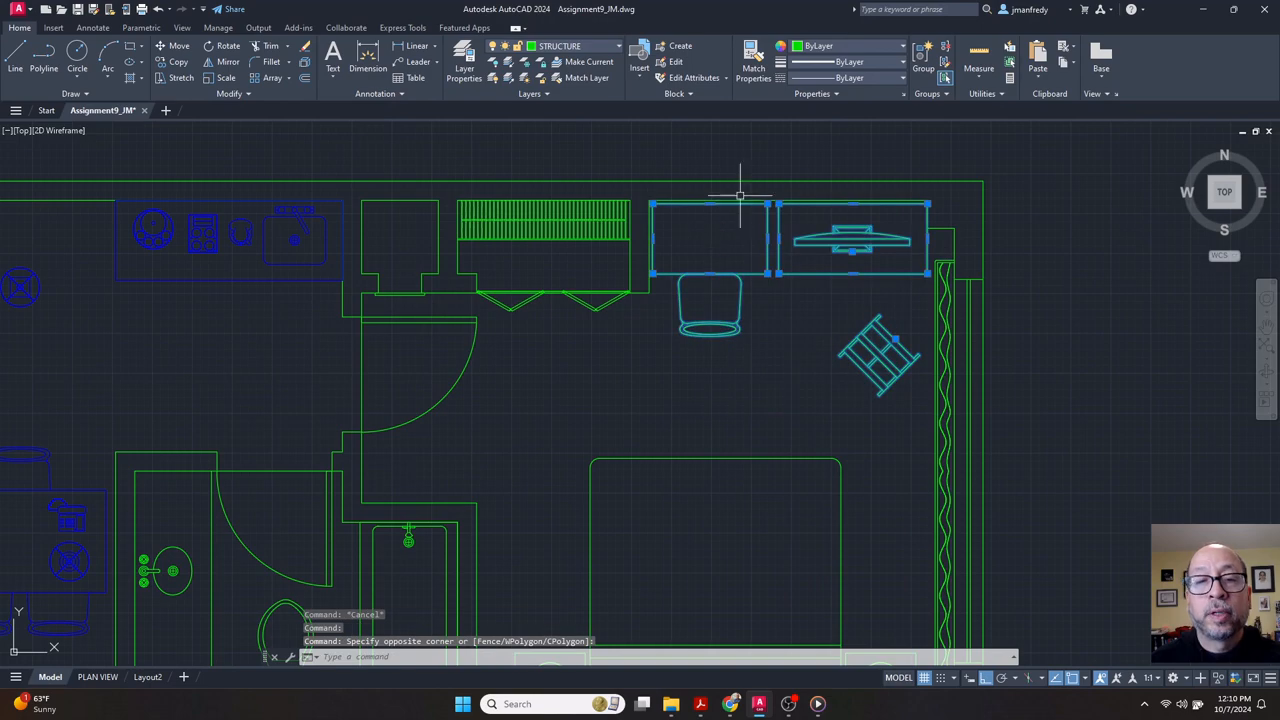
{"action": "left_click", "coordinate": [608, 50]}
{"action": "left_click", "coordinate": [580, 126]}
{"action": "key", "text": "Escape"}
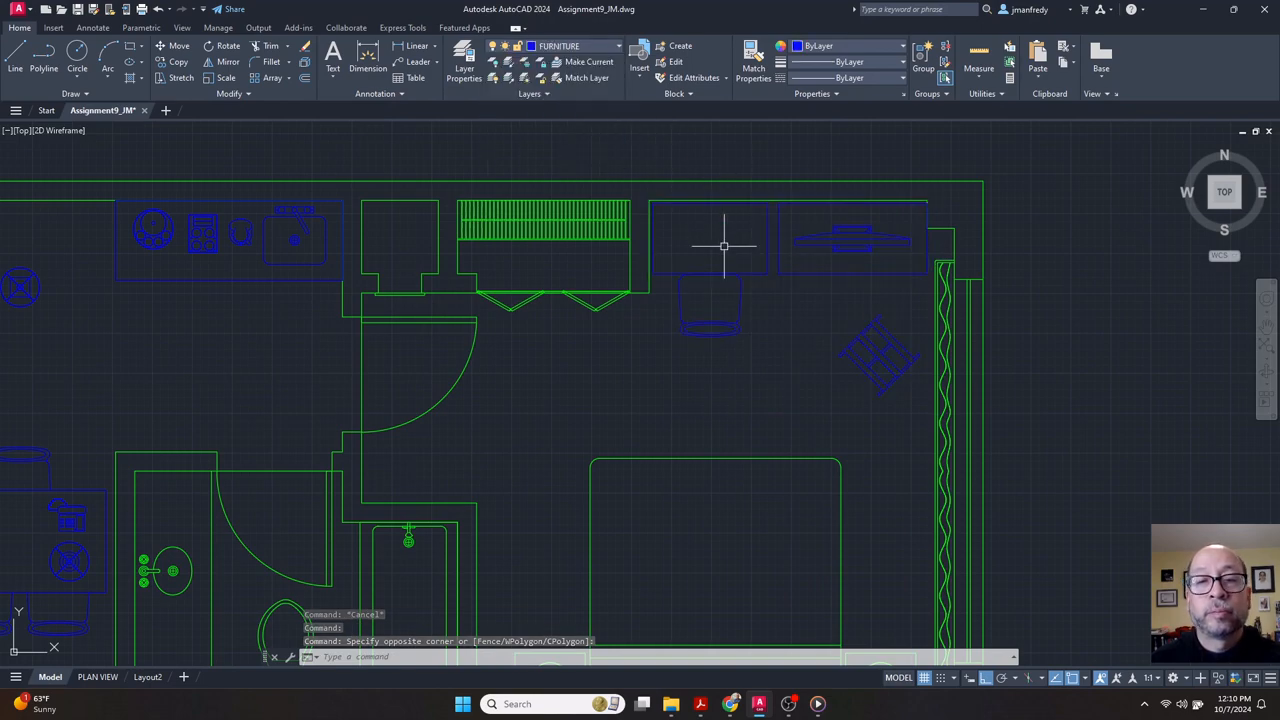
Assign the bed and both nightstands with their lamps to the FURNITURE layer.
{"action": "middle_click_drag", "start_coordinate": [729, 249], "coordinate": [766, 134]}
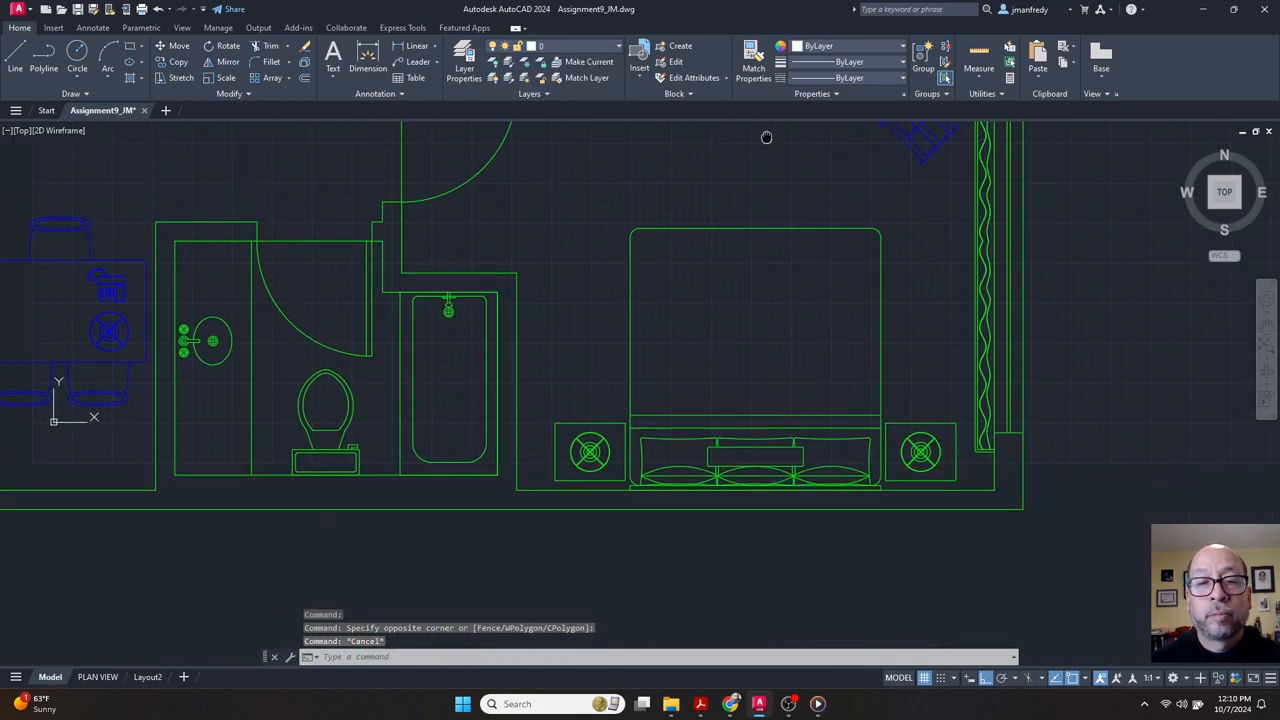
{"action": "left_click", "coordinate": [968, 486]}
{"action": "left_click", "coordinate": [594, 390]}
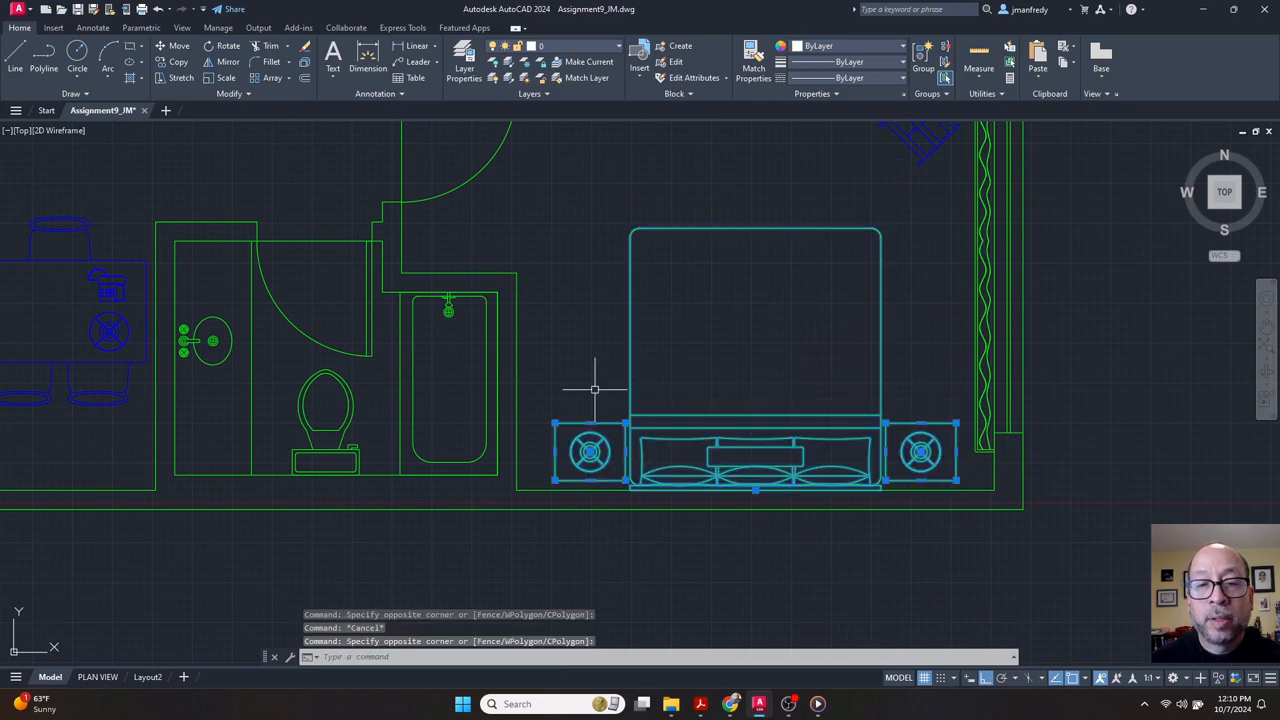
{"action": "left_click", "coordinate": [600, 46]}
{"action": "left_click", "coordinate": [576, 126]}
{"action": "middle_click_drag", "start_coordinate": [594, 206], "coordinate": [863, 251]}
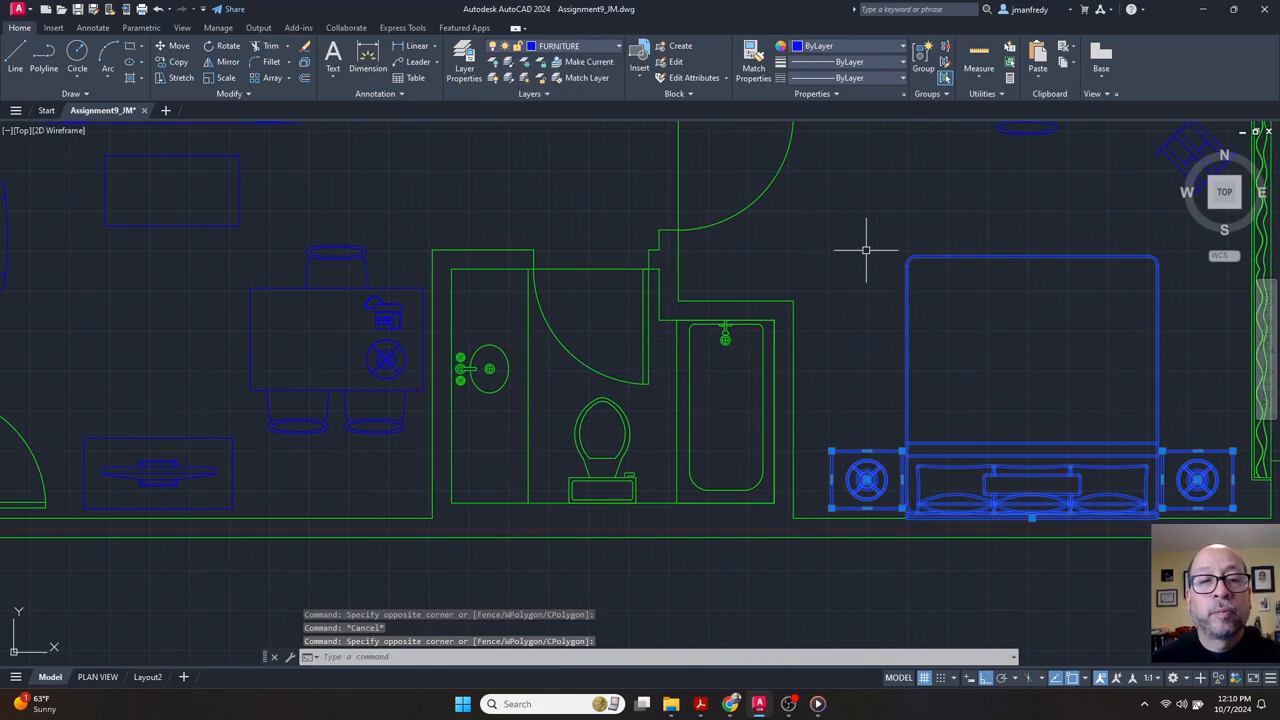
{"action": "key", "text": "Escape"}
Assign the bathtub, toilet and front edge of the bathroom vanity to the FIXTURES layer.
{"action": "scroll", "coordinate": [794, 234], "scroll_direction": "down", "scroll_amount": 2}
{"action": "scroll", "coordinate": [686, 286], "scroll_direction": "down", "scroll_amount": 3}
{"action": "scroll", "coordinate": [680, 285], "scroll_direction": "up", "scroll_amount": 3}
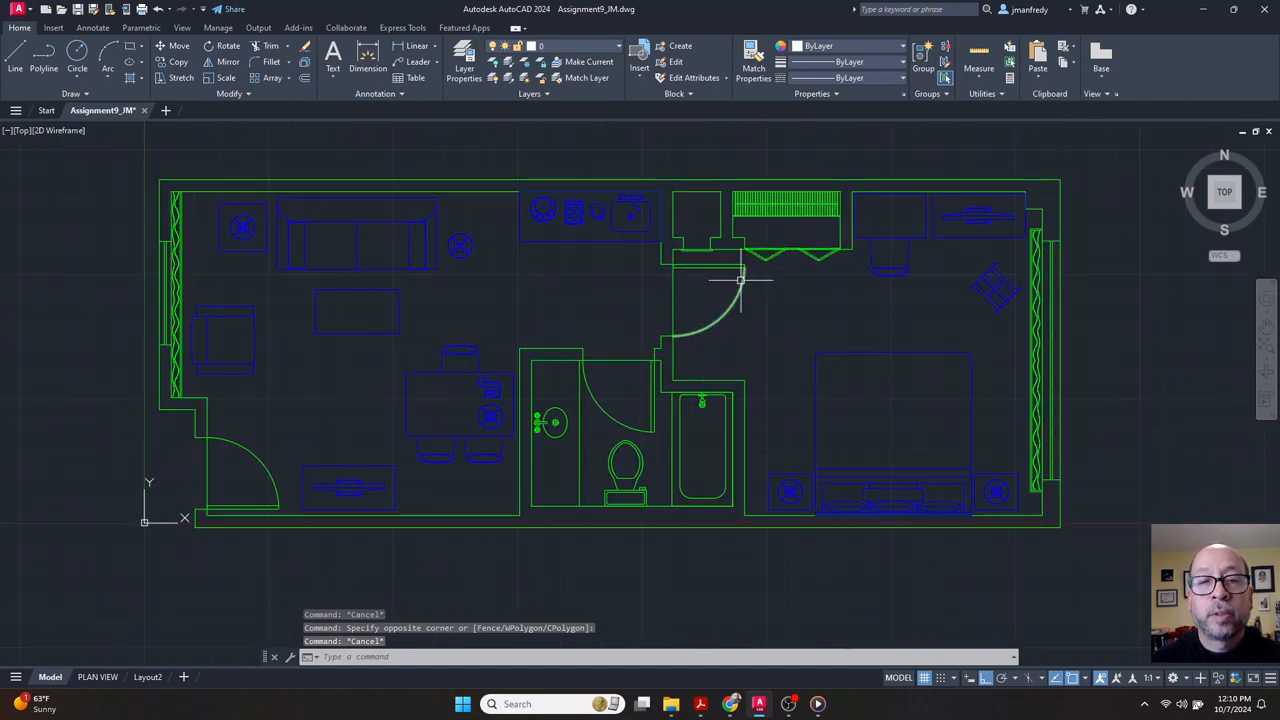
{"action": "middle_click_drag", "start_coordinate": [676, 284], "coordinate": [724, 274]}
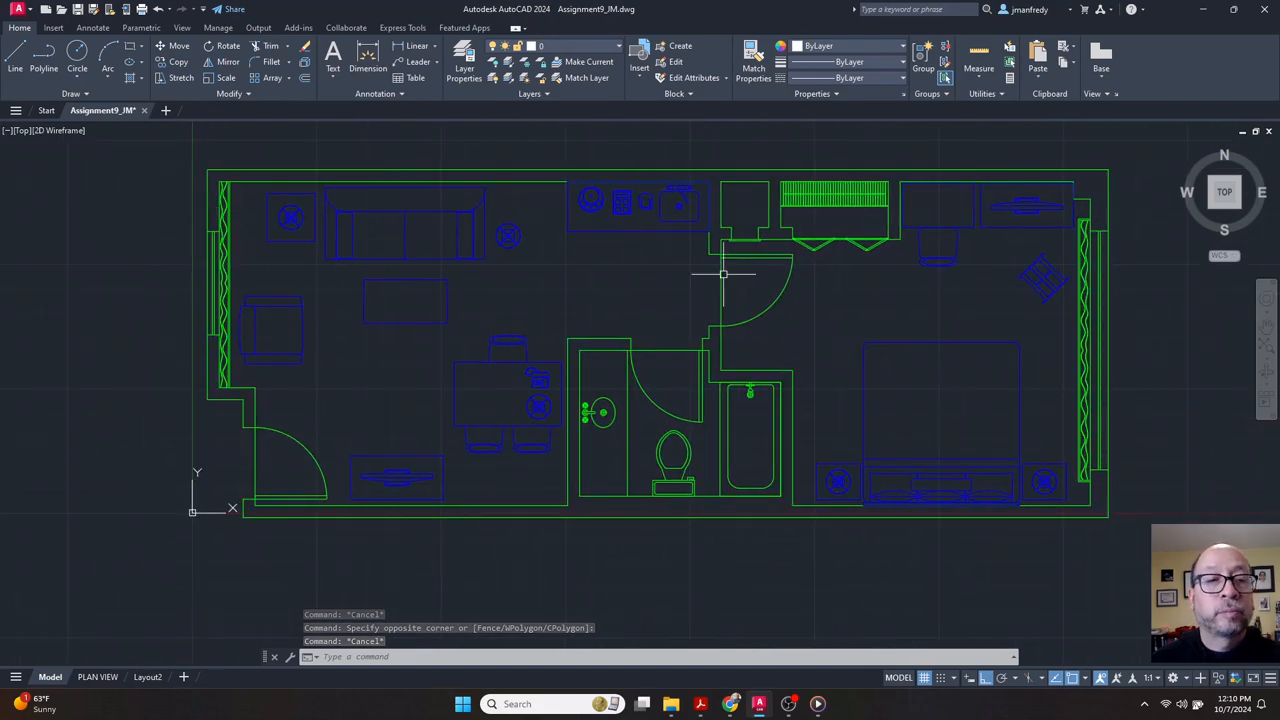
{"action": "scroll", "coordinate": [692, 362], "scroll_direction": "up", "scroll_amount": 5}
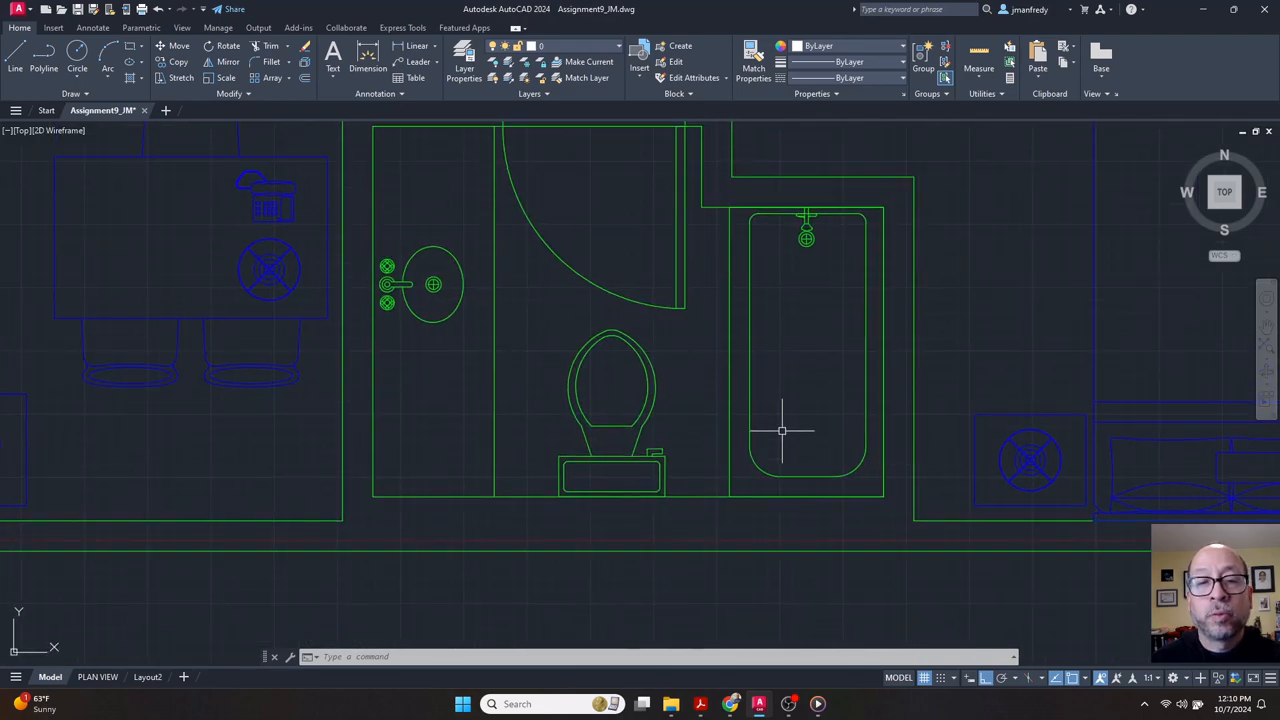
{"action": "left_click", "coordinate": [780, 429]}
{"action": "left_click", "coordinate": [471, 354]}
{"action": "left_click", "coordinate": [588, 48]}
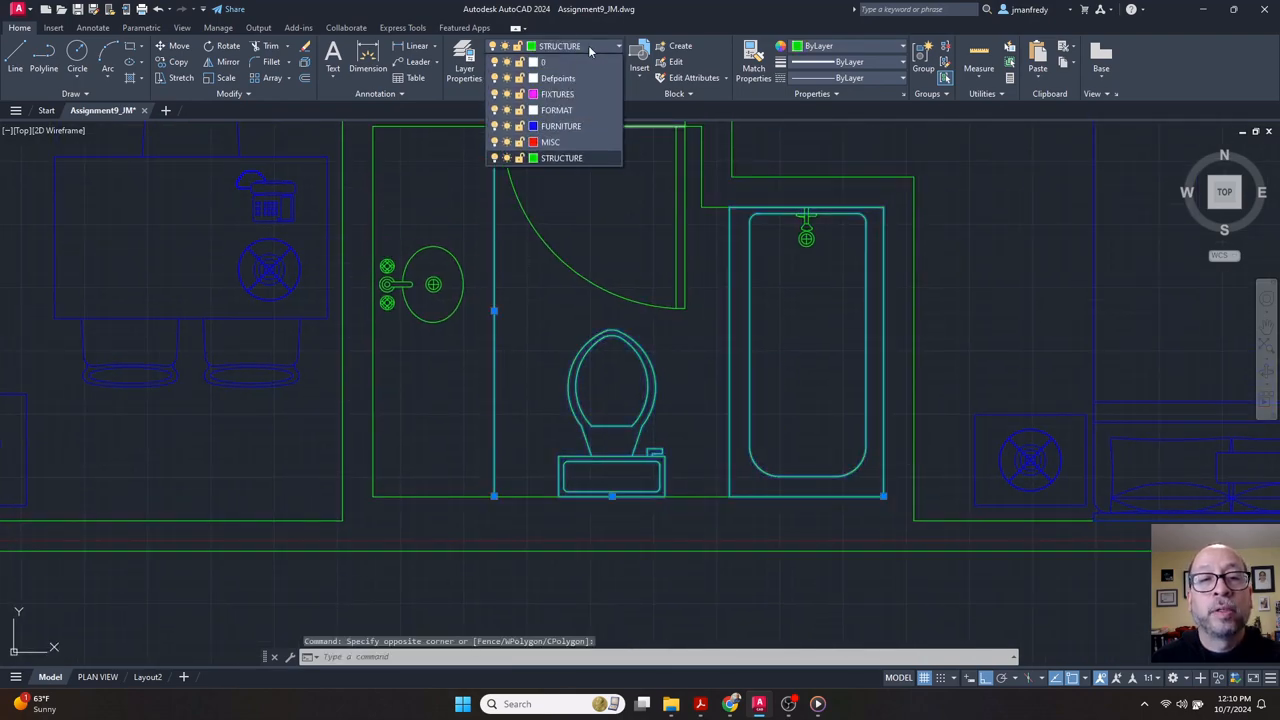
{"action": "left_click", "coordinate": [557, 94]}
Assign the bathroom sink with its faucet and the bathtub faucet to the FIXTURES layer.
{"action": "left_click", "coordinate": [457, 357]}
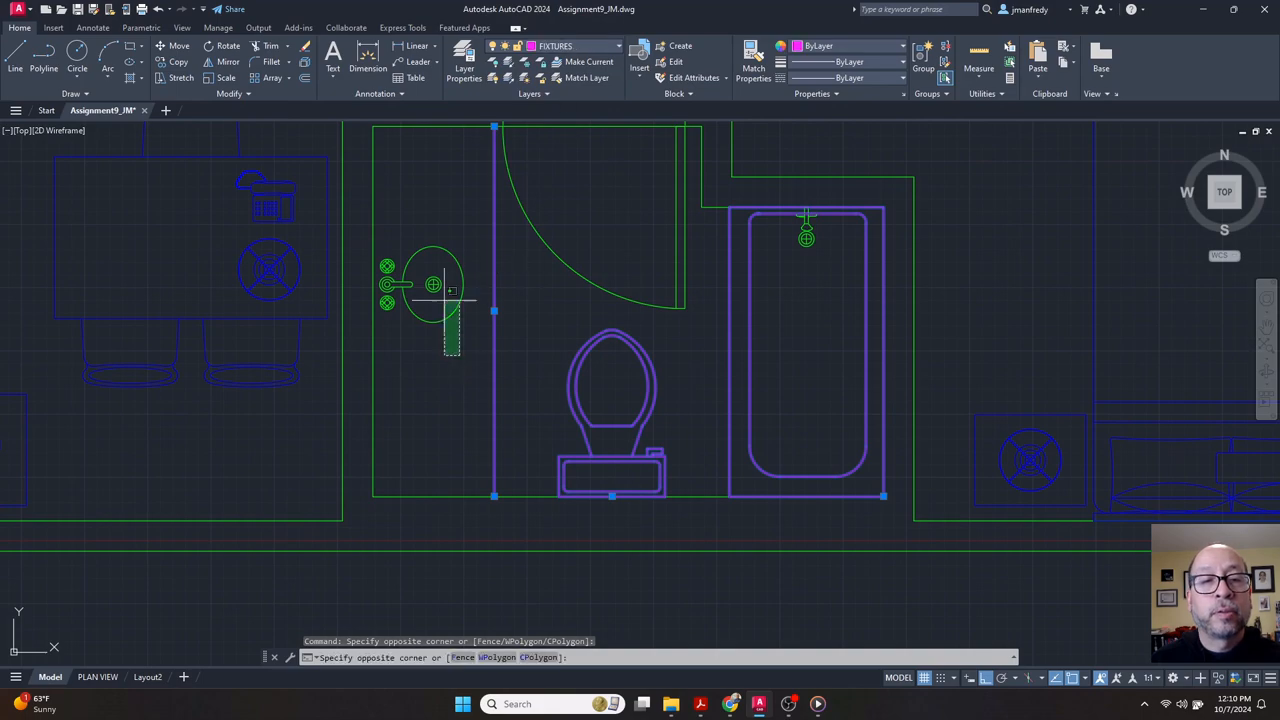
{"action": "left_click", "coordinate": [425, 255]}
{"action": "left_click", "coordinate": [571, 49]}
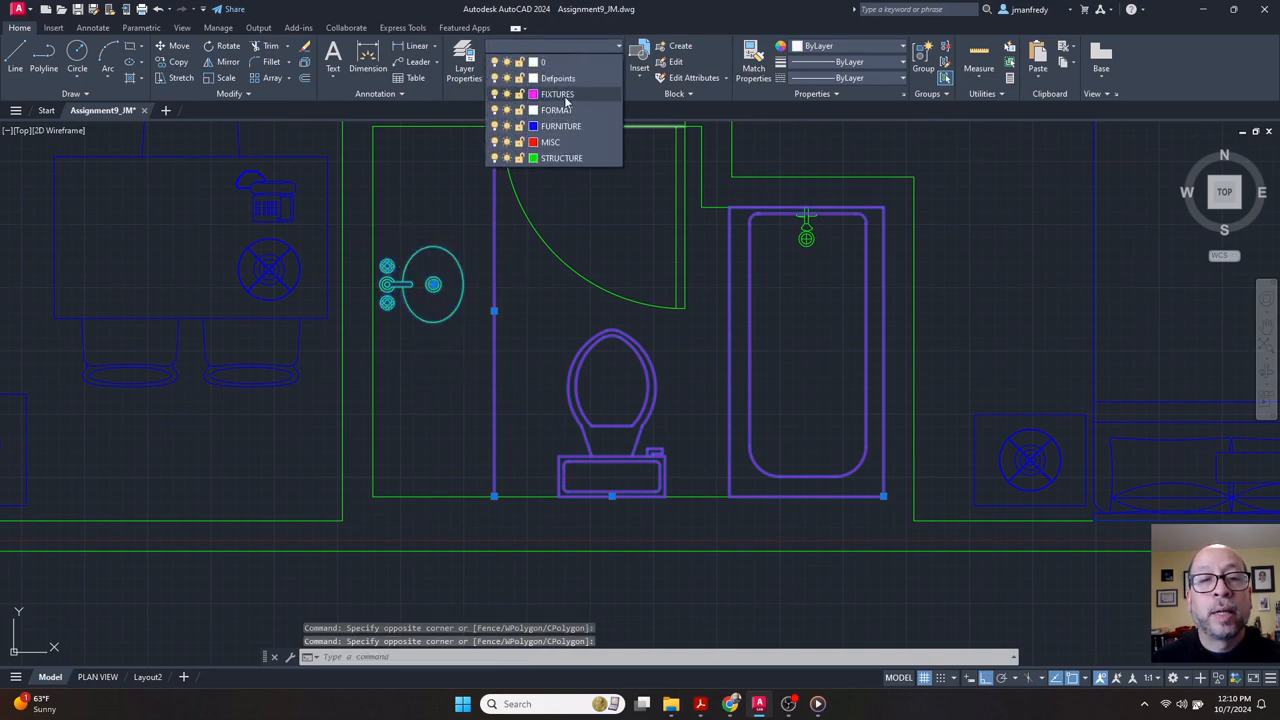
{"action": "left_click", "coordinate": [560, 94]}
{"action": "left_click", "coordinate": [797, 240]}
{"action": "left_click", "coordinate": [812, 228]}
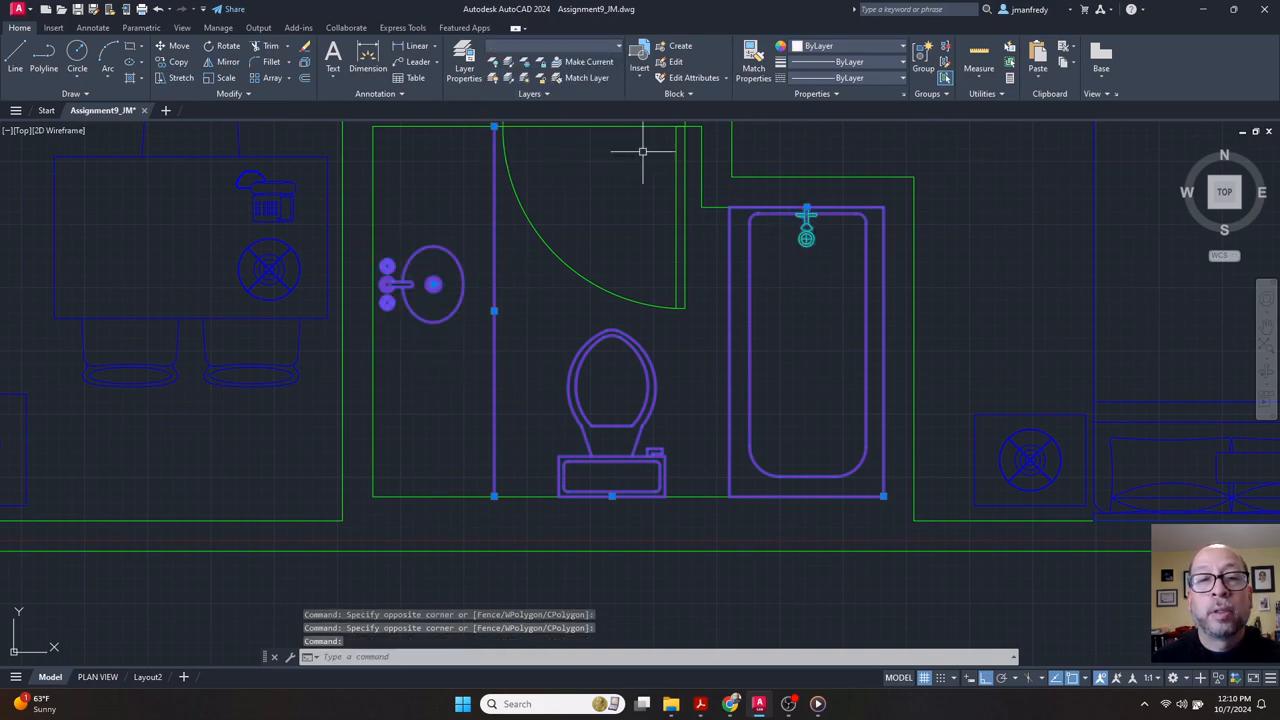
{"action": "left_click", "coordinate": [583, 48]}
{"action": "left_click", "coordinate": [560, 94]}
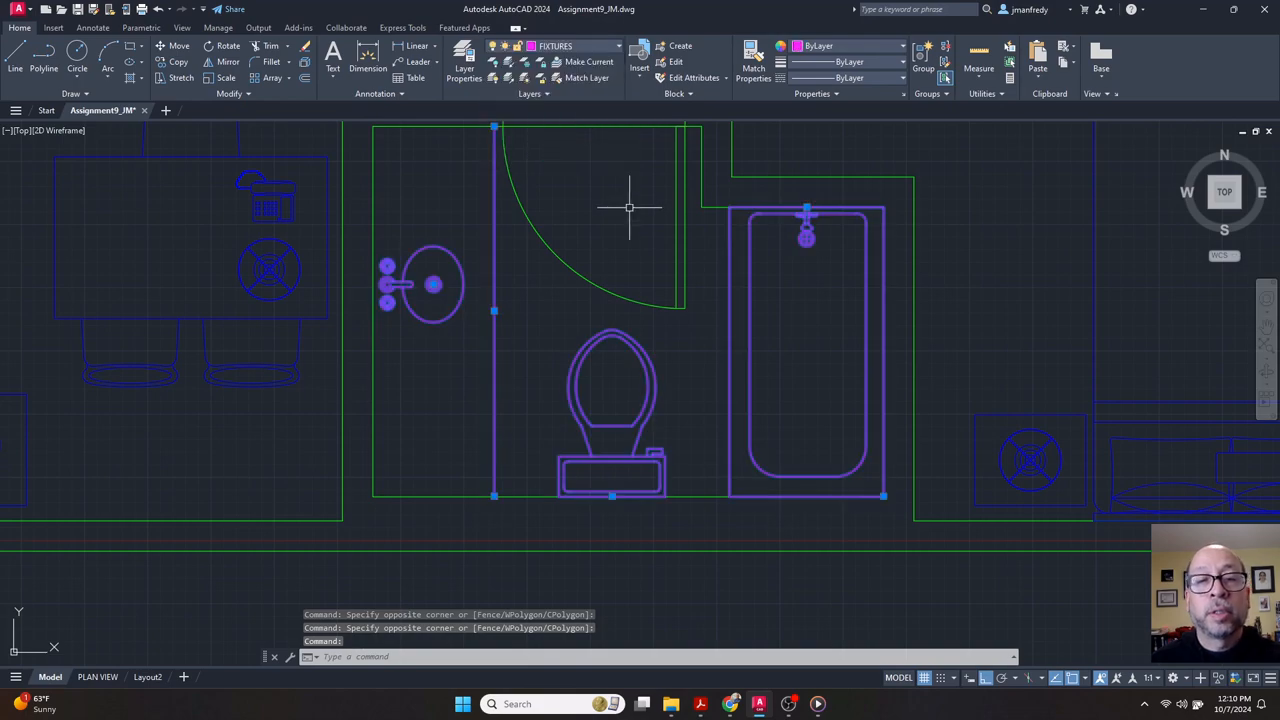
{"action": "key", "text": "Escape"}
{"action": "key", "text": "Escape"}
Assign the hanging clothes in the bedroom closet to the FURNITURE layer.
{"action": "scroll", "coordinate": [631, 212], "scroll_direction": "down", "scroll_amount": 4}
{"action": "scroll", "coordinate": [631, 212], "scroll_direction": "down", "scroll_amount": 2}
{"action": "middle_click_drag", "start_coordinate": [605, 222], "coordinate": [585, 310]}
{"action": "scroll", "coordinate": [585, 310], "scroll_direction": "up", "scroll_amount": 3}
{"action": "middle_click_drag", "start_coordinate": [577, 266], "coordinate": [589, 280]}
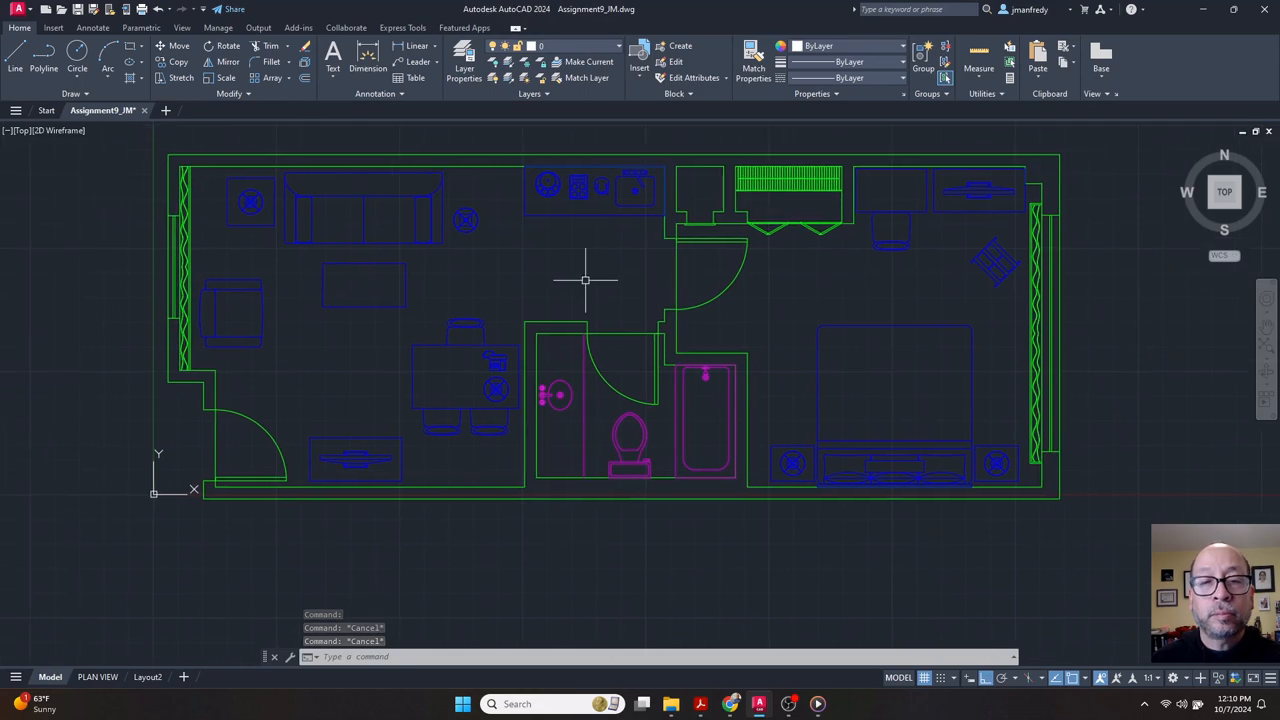
{"action": "middle_click_drag", "start_coordinate": [791, 257], "coordinate": [749, 277]}
{"action": "left_click", "coordinate": [747, 198]}
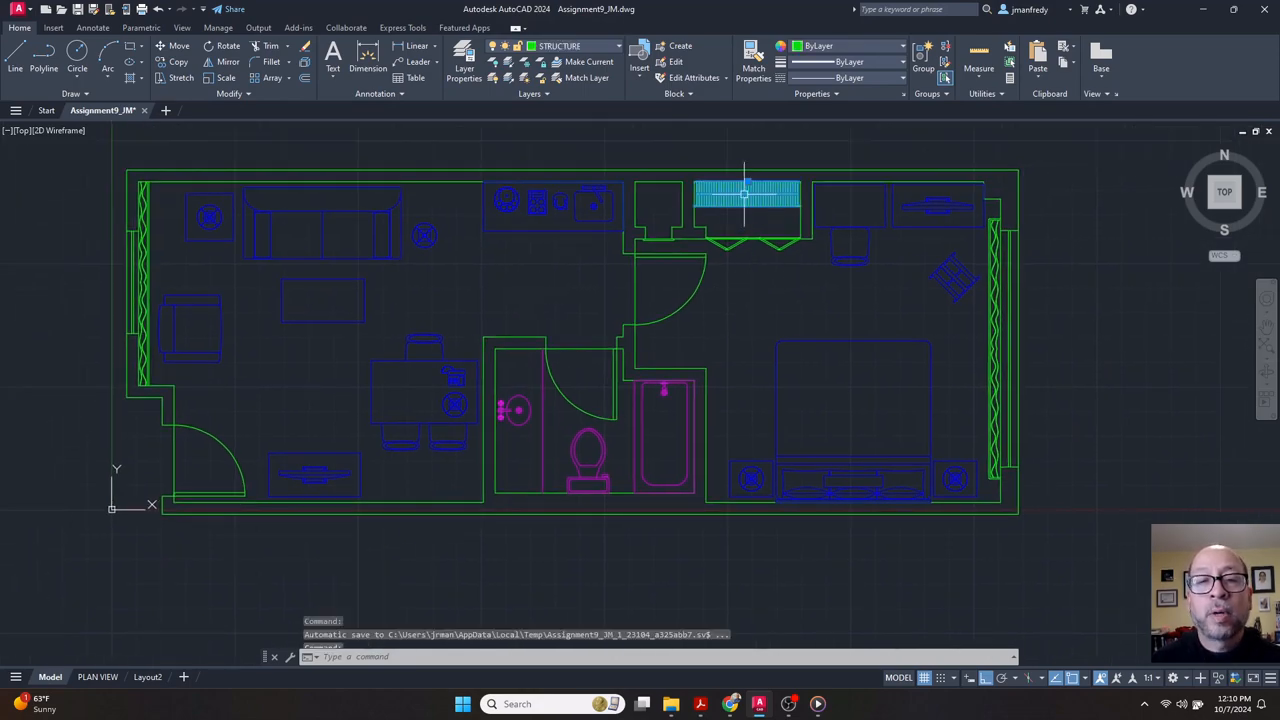
{"action": "left_click", "coordinate": [601, 47]}
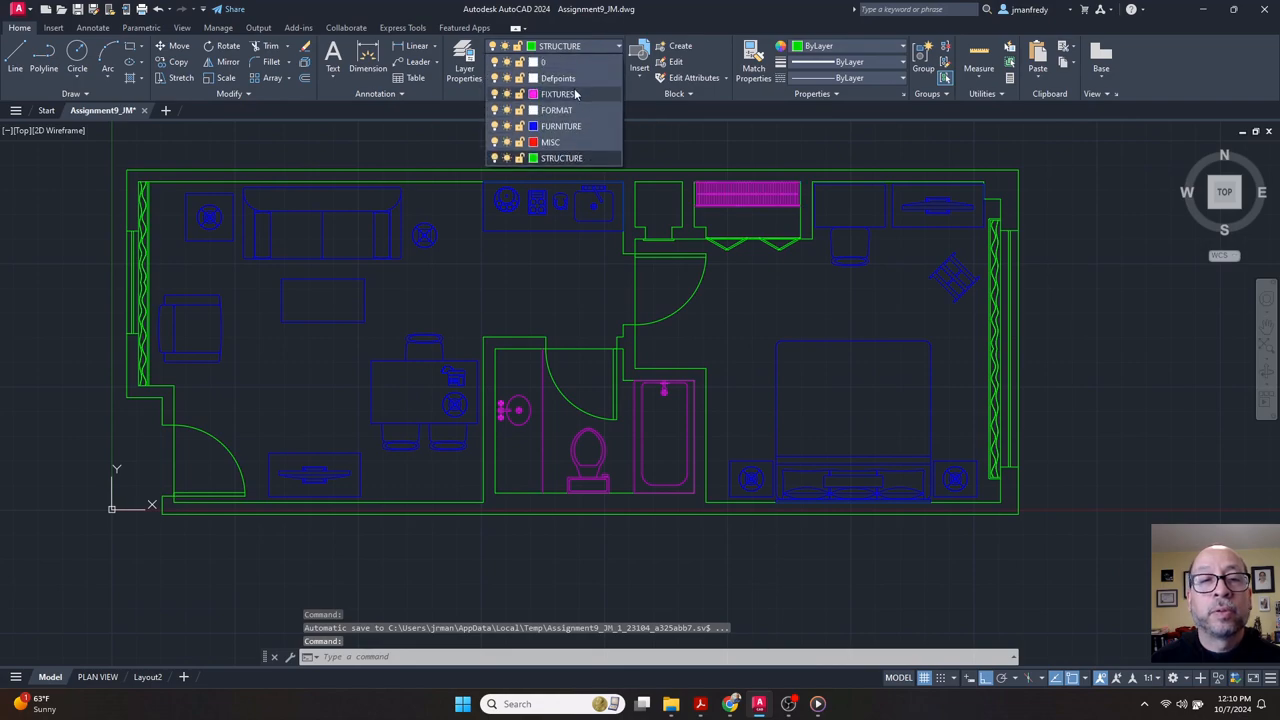
{"action": "left_click", "coordinate": [563, 126]}
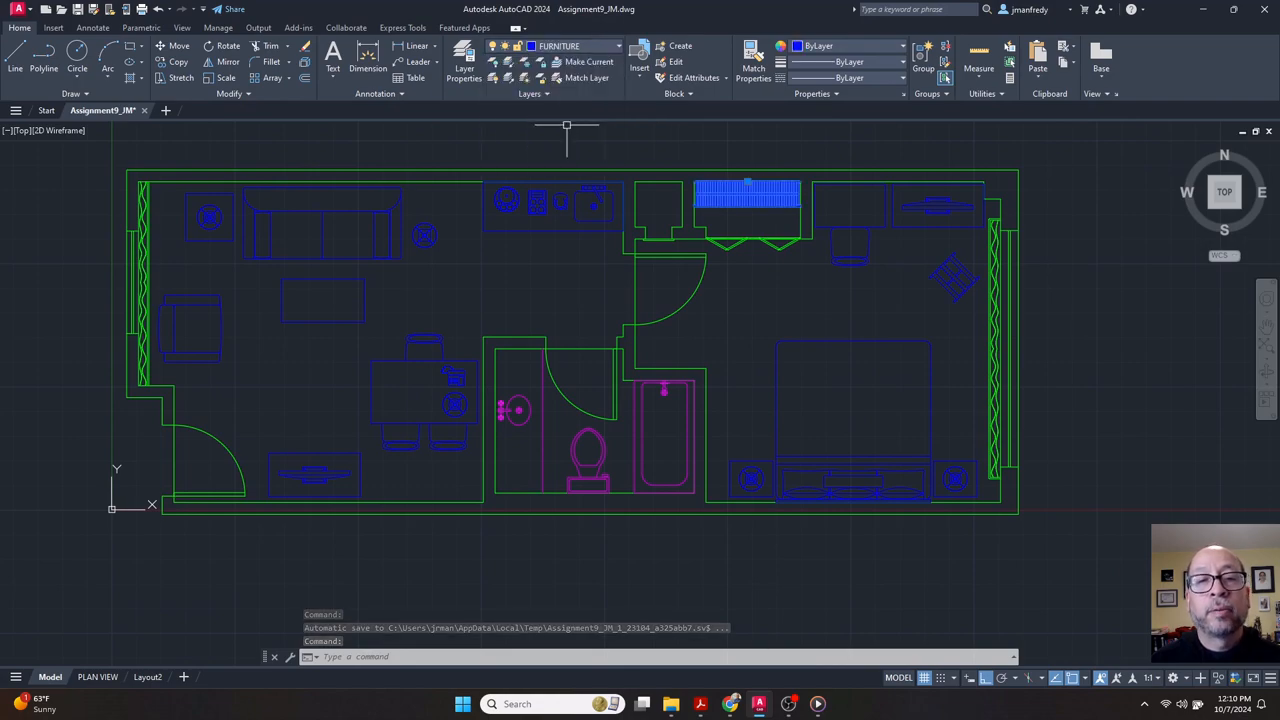
{"action": "key", "text": "Escape"}
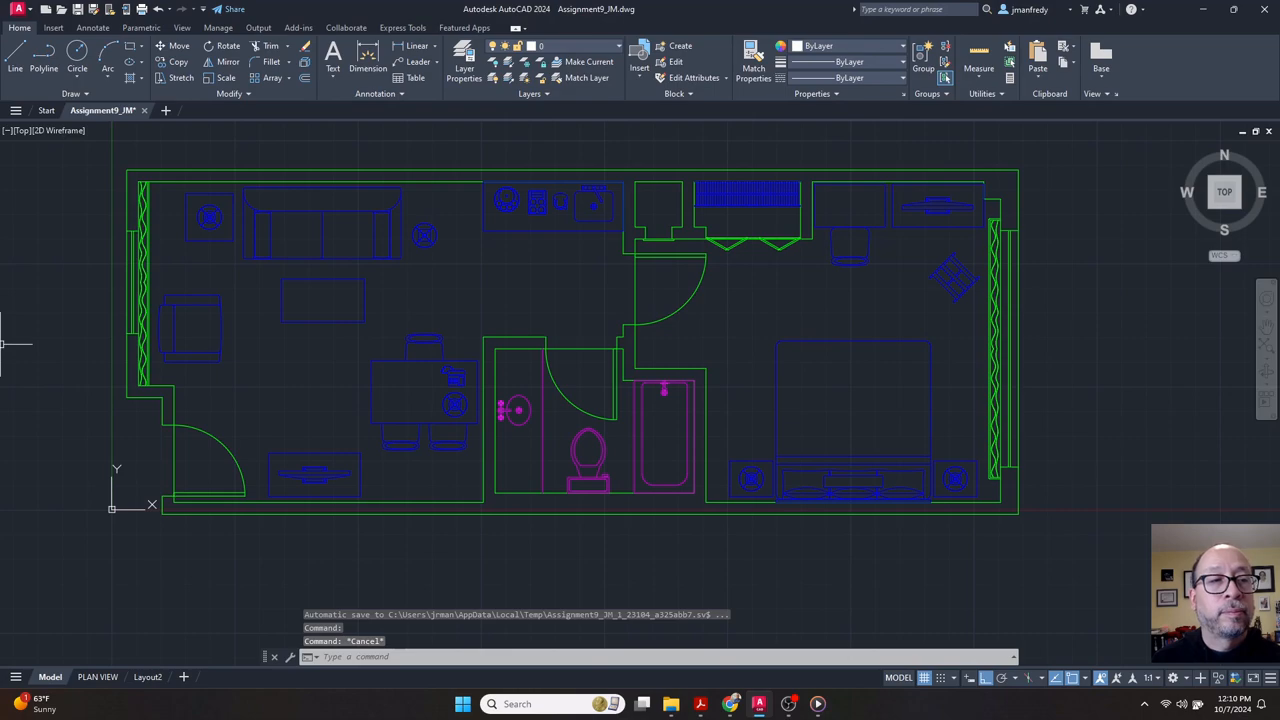
{"action": "key", "text": "Escape"}
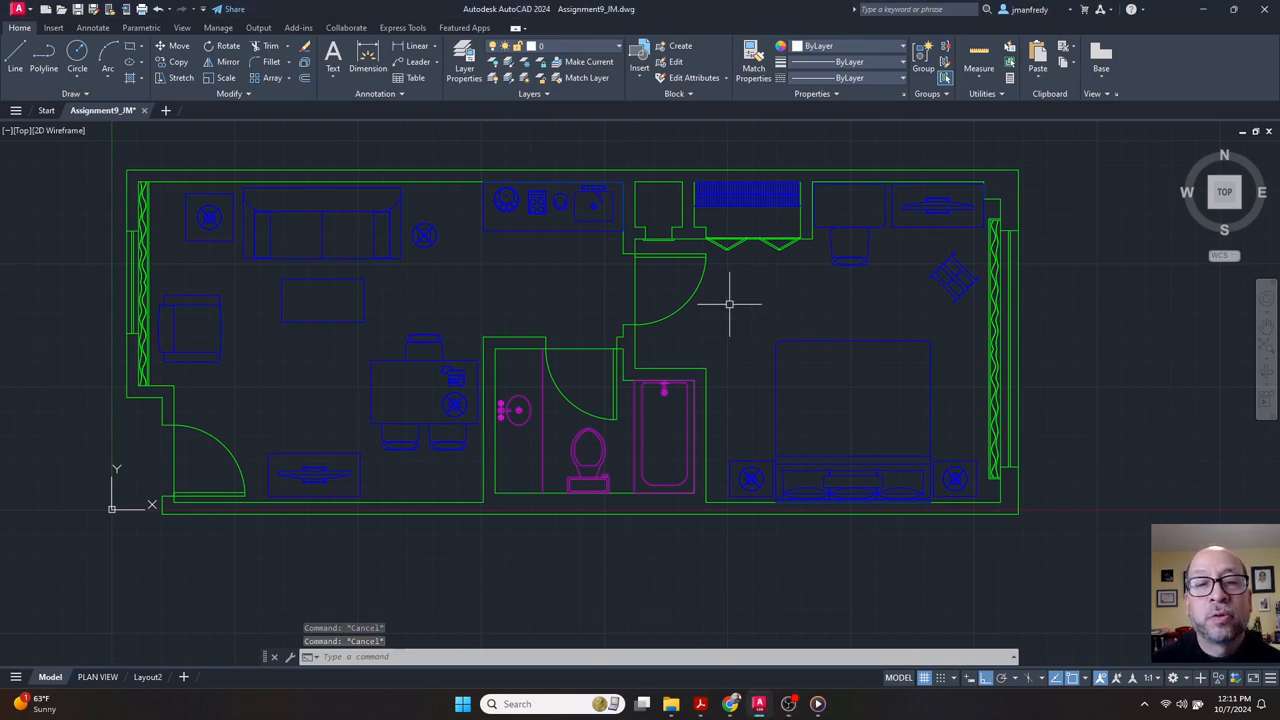
Assign the hanging clothes in the bedroom closet to the MISC layer.
{"action": "middle_click_drag", "start_coordinate": [729, 298], "coordinate": [780, 310]}
{"action": "scroll", "coordinate": [780, 310], "scroll_direction": "up", "scroll_amount": 3}
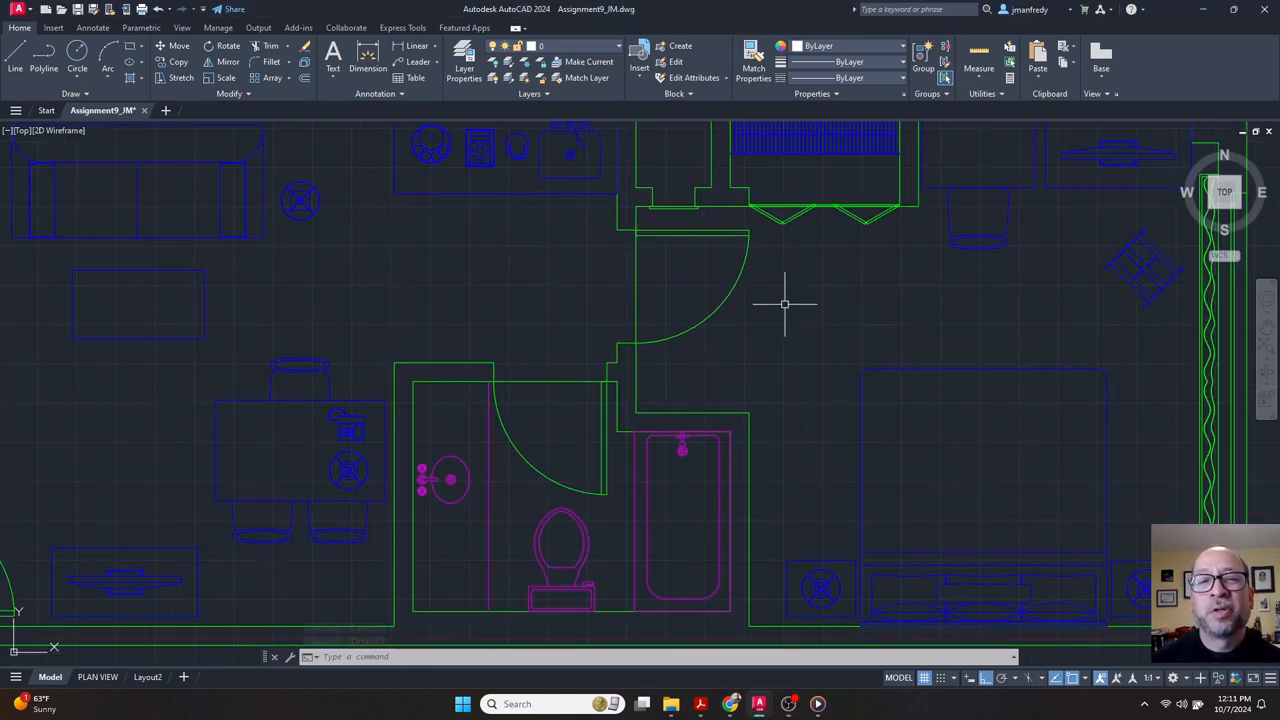
{"action": "left_click", "coordinate": [777, 210]}
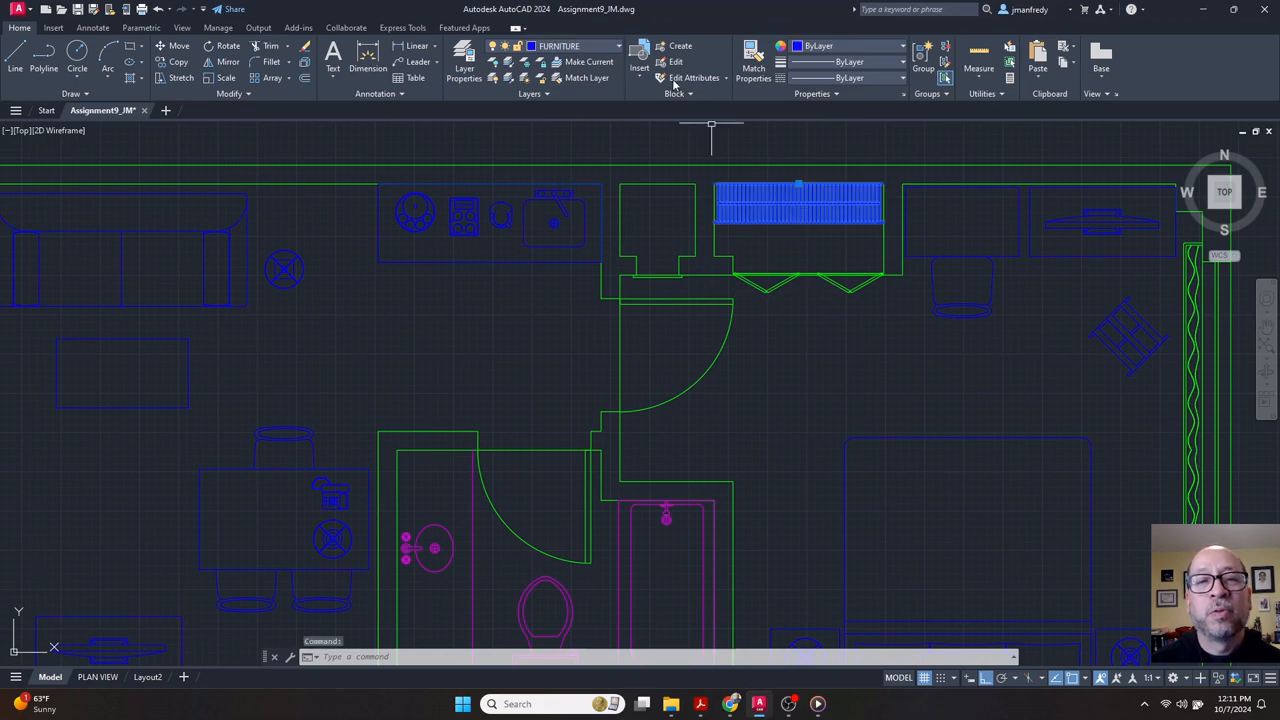
{"action": "left_click", "coordinate": [575, 46]}
{"action": "left_click", "coordinate": [550, 143]}
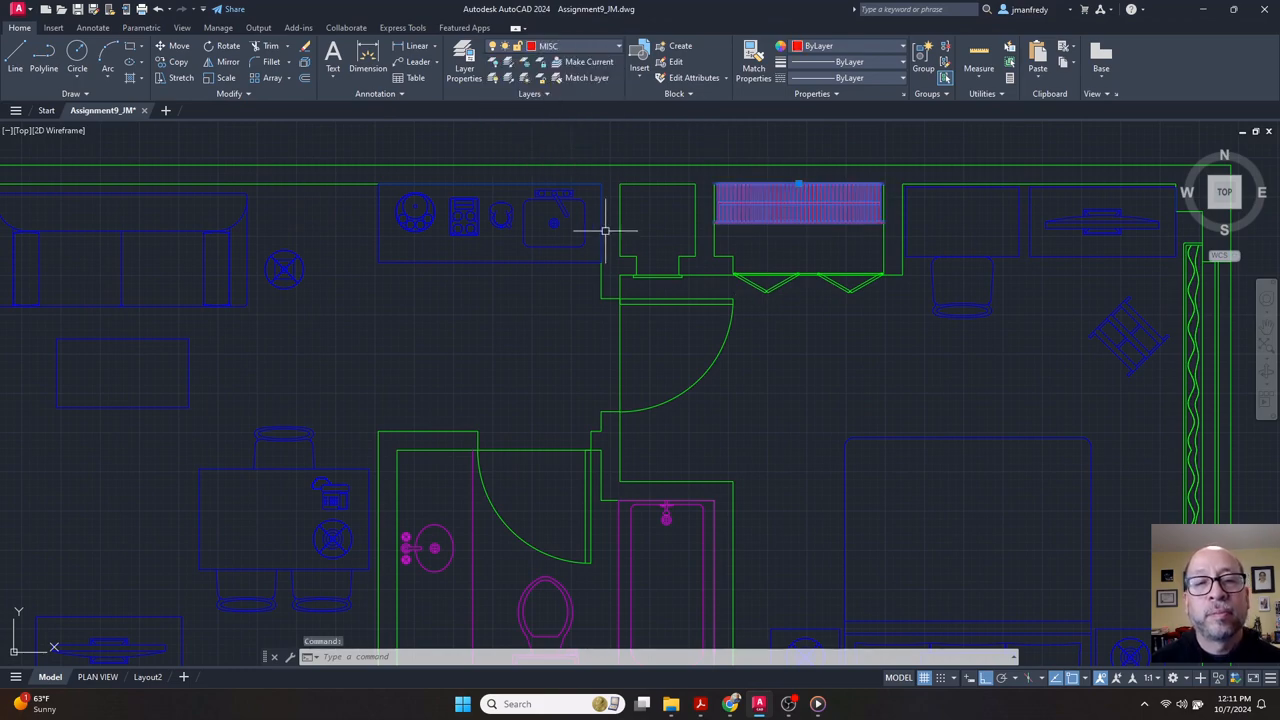
{"action": "key", "text": "Escape"}
Assign the living room window's curtains to the MISC layer.
{"action": "middle_click_drag", "start_coordinate": [426, 346], "coordinate": [582, 296]}
{"action": "scroll", "coordinate": [657, 323], "scroll_direction": "down", "scroll_amount": 1}
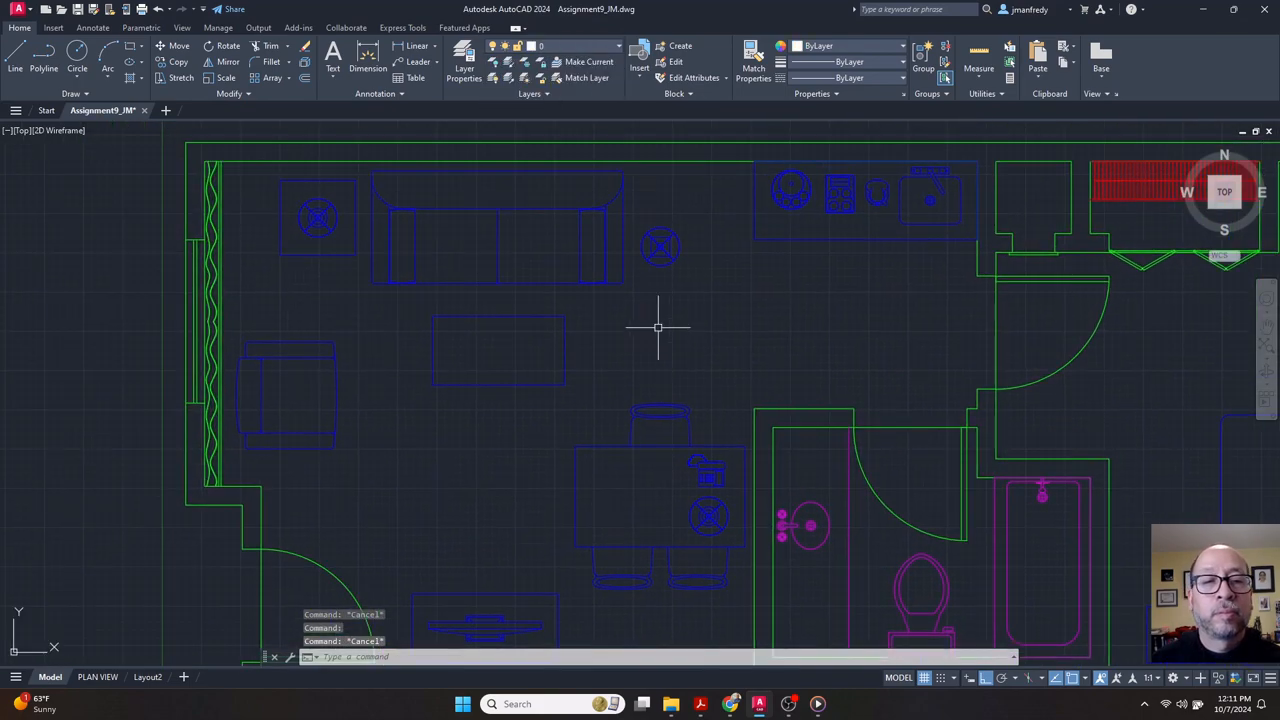
{"action": "scroll", "coordinate": [535, 291], "scroll_direction": "down", "scroll_amount": 2}
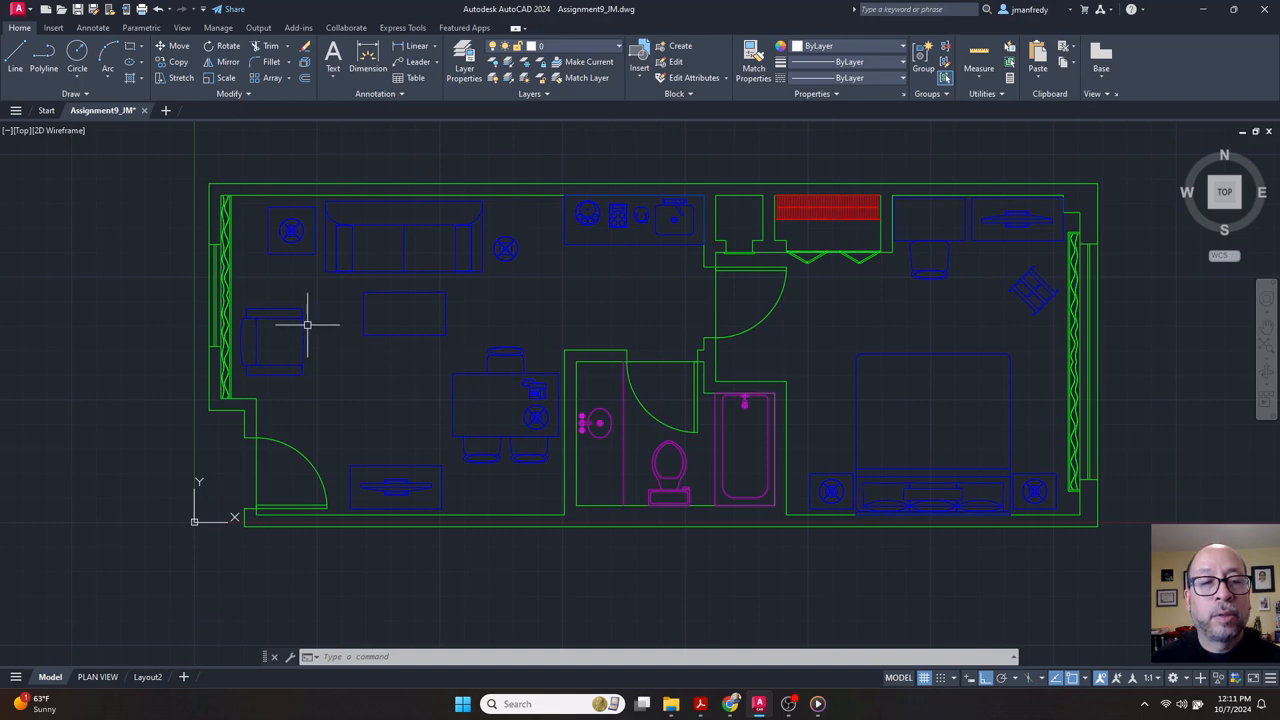
{"action": "middle_click_drag", "start_coordinate": [249, 320], "coordinate": [480, 383]}
{"action": "scroll", "coordinate": [462, 366], "scroll_direction": "up", "scroll_amount": 1}
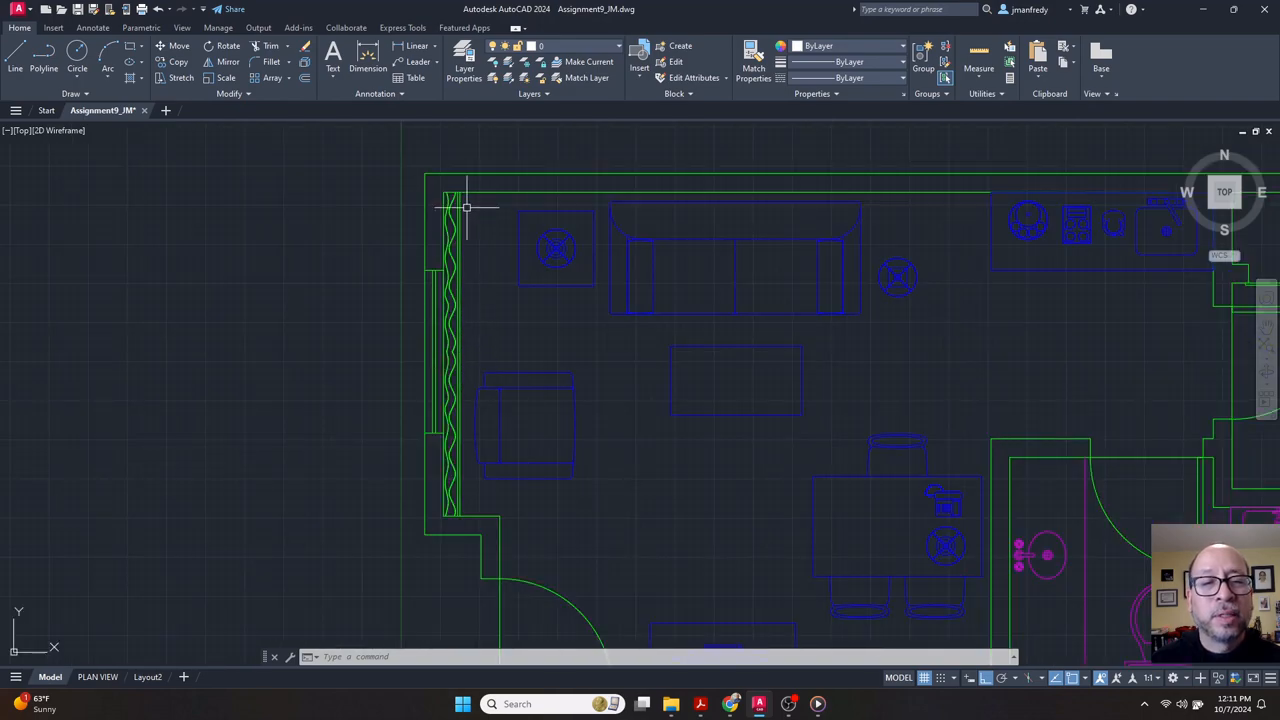
{"action": "scroll", "coordinate": [471, 234], "scroll_direction": "up", "scroll_amount": 1}
{"action": "scroll", "coordinate": [482, 242], "scroll_direction": "down", "scroll_amount": 1}
{"action": "middle_click_drag", "start_coordinate": [491, 282], "coordinate": [499, 256]}
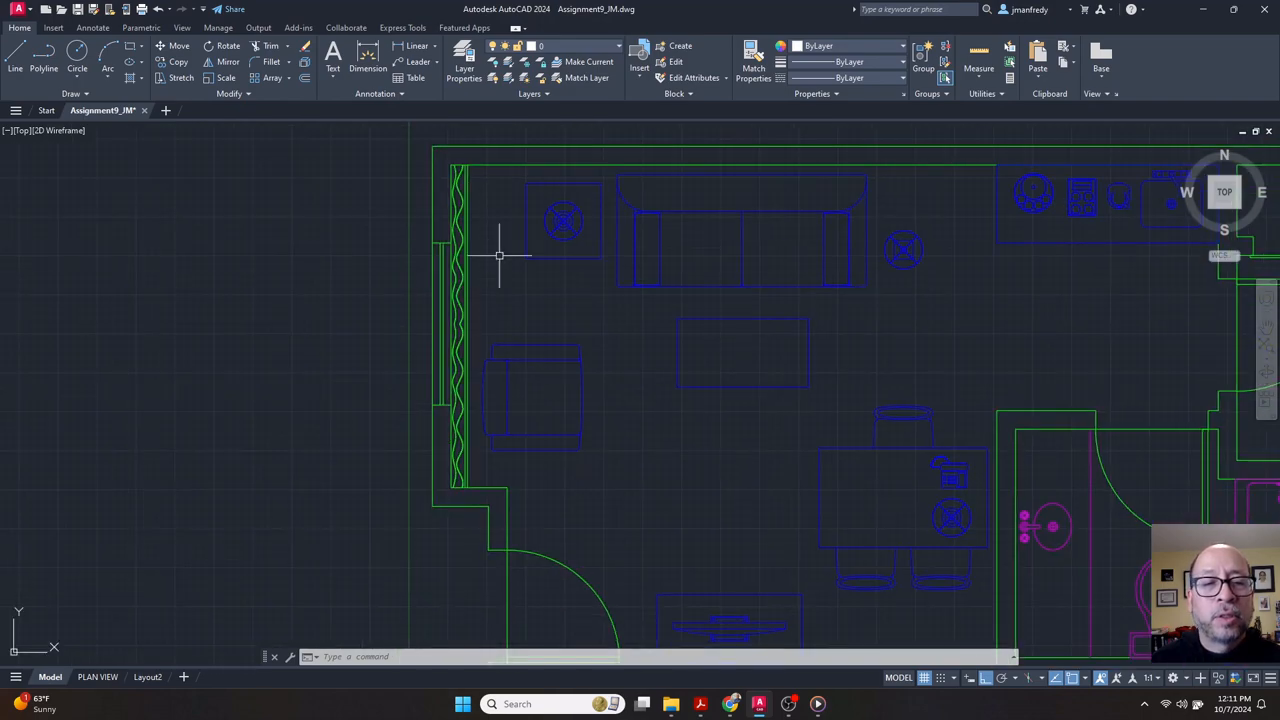
{"action": "left_click", "coordinate": [472, 478]}
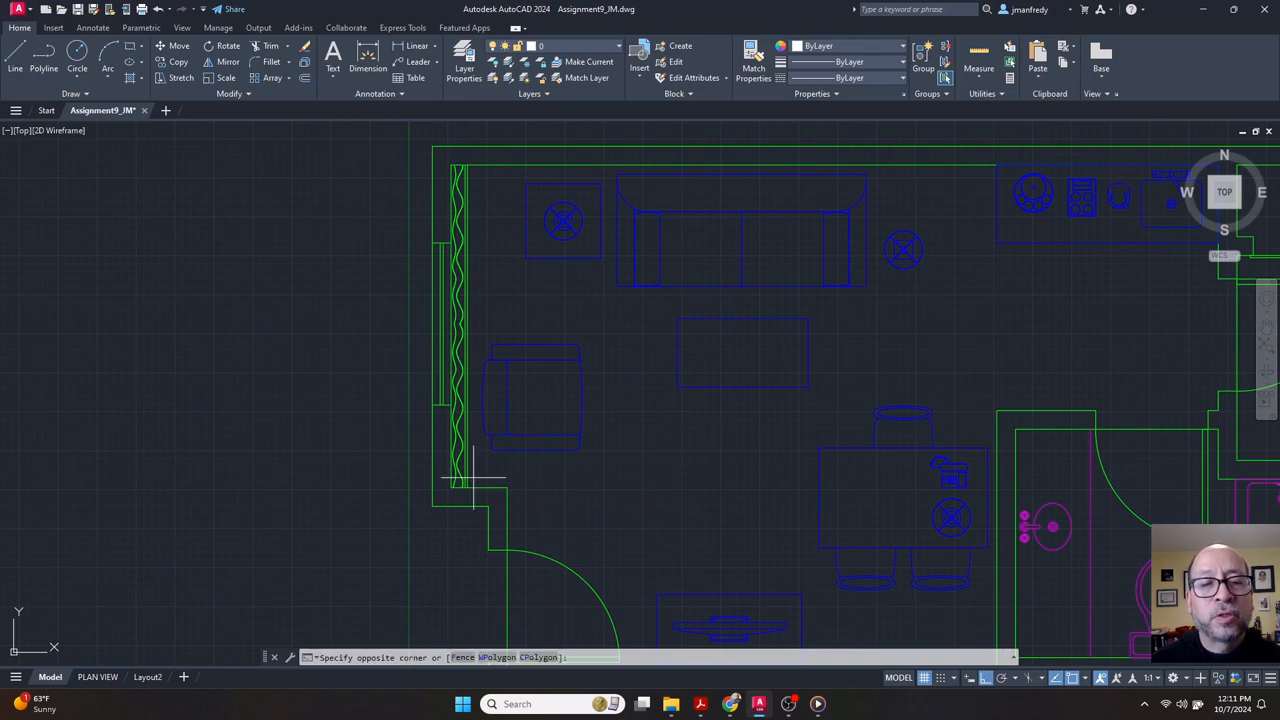
{"action": "left_click", "coordinate": [456, 170]}
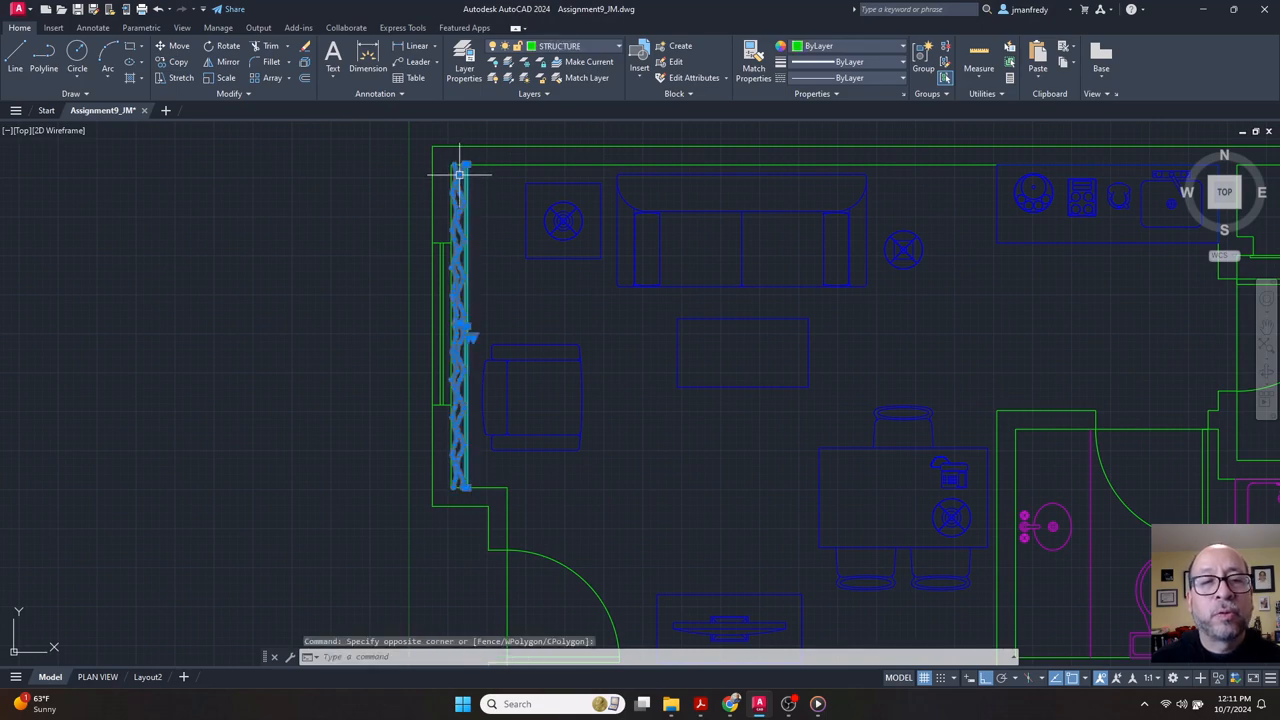
{"action": "left_click", "coordinate": [575, 46]}
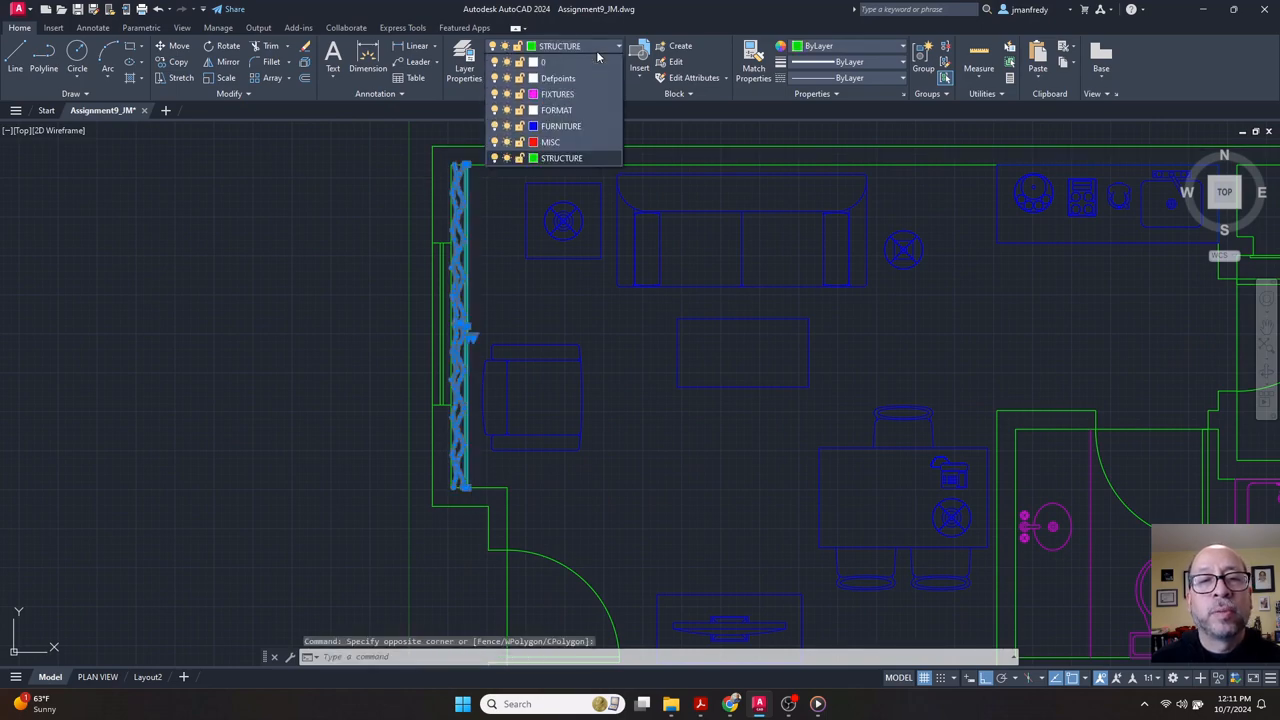
{"action": "left_click", "coordinate": [556, 143]}
{"action": "key", "text": "Escape"}
Assign the bedroom window's curtain to the MISC layer and check its layer assignment.
{"action": "middle_click_drag", "start_coordinate": [845, 317], "coordinate": [400, 298]}
{"action": "middle_click_drag", "start_coordinate": [819, 333], "coordinate": [312, 322]}
{"action": "middle_click_drag", "start_coordinate": [700, 350], "coordinate": [577, 309]}
{"action": "left_click", "coordinate": [731, 142]}
{"action": "left_click", "coordinate": [720, 177]}
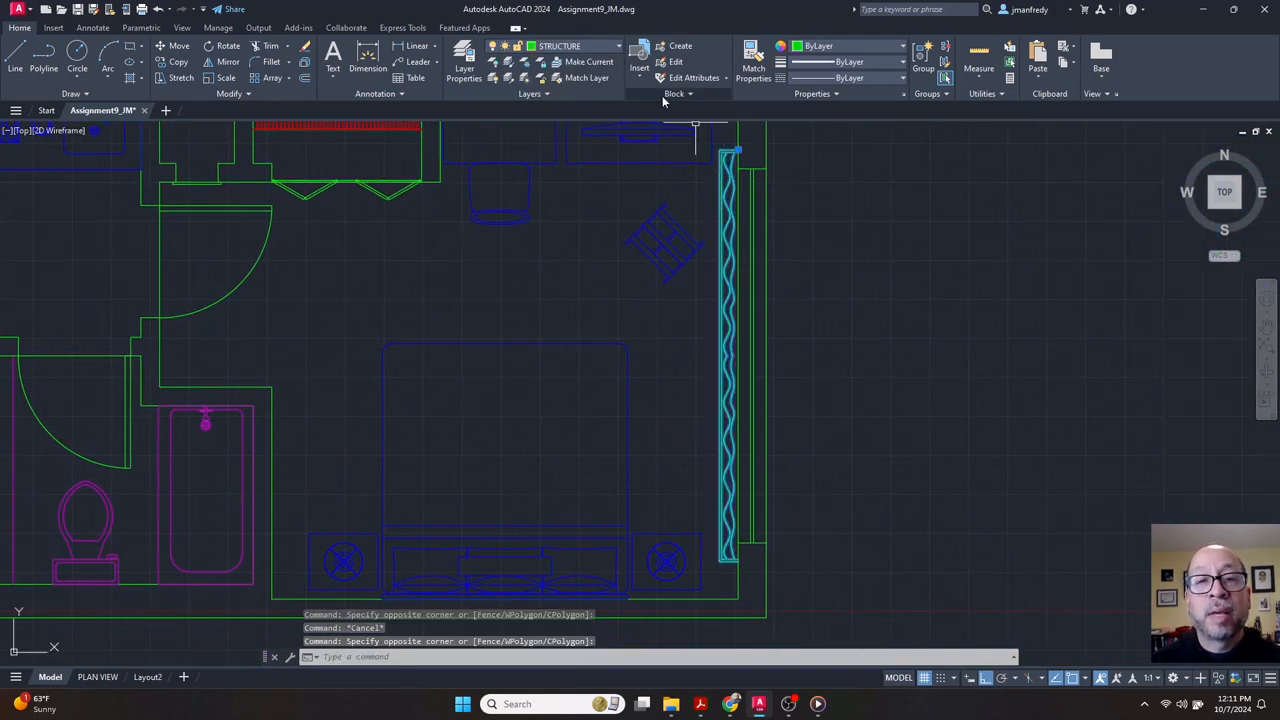
{"action": "left_click", "coordinate": [605, 46]}
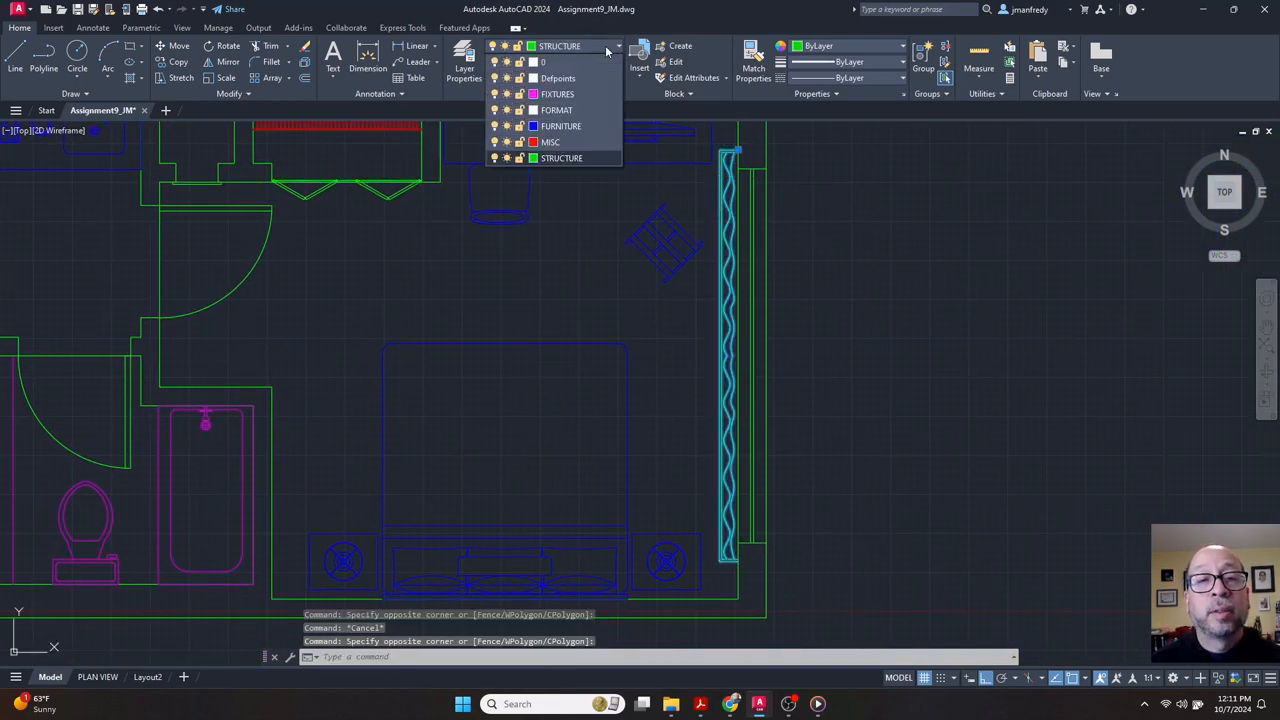
{"action": "left_click", "coordinate": [550, 142]}
{"action": "key", "text": "Escape"}
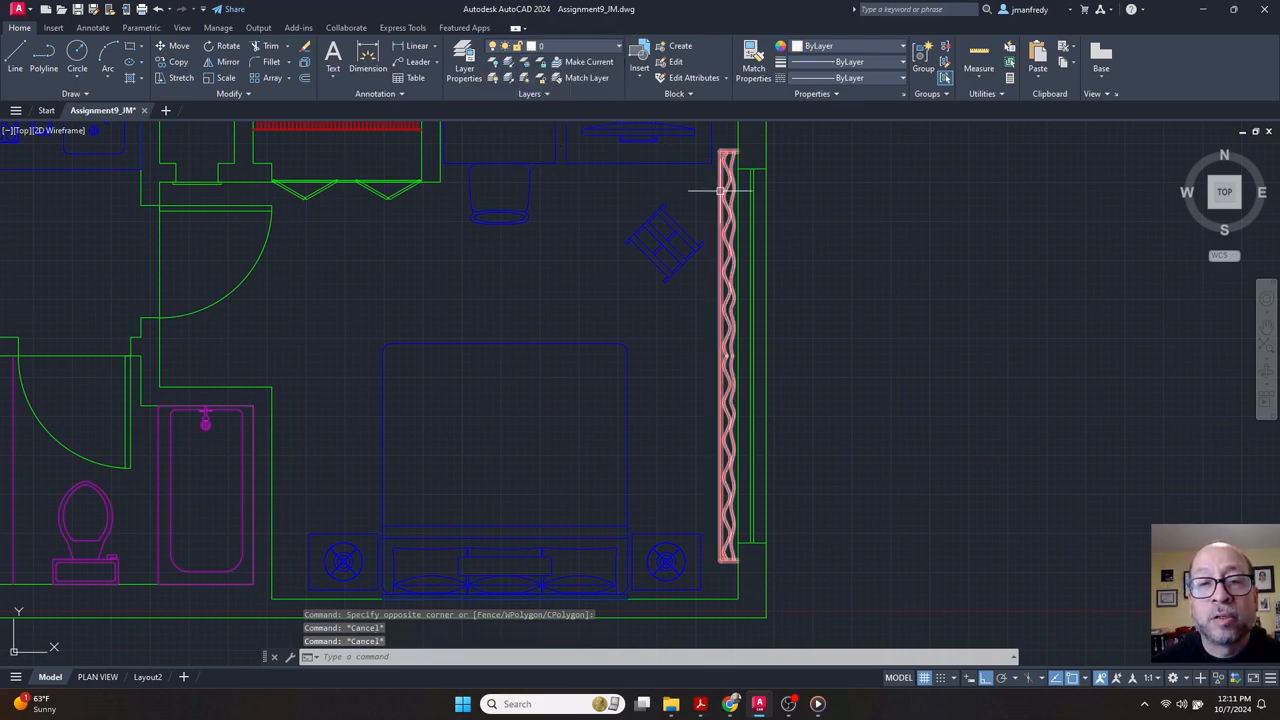
{"action": "mouse_move", "coordinate": [720, 190]}
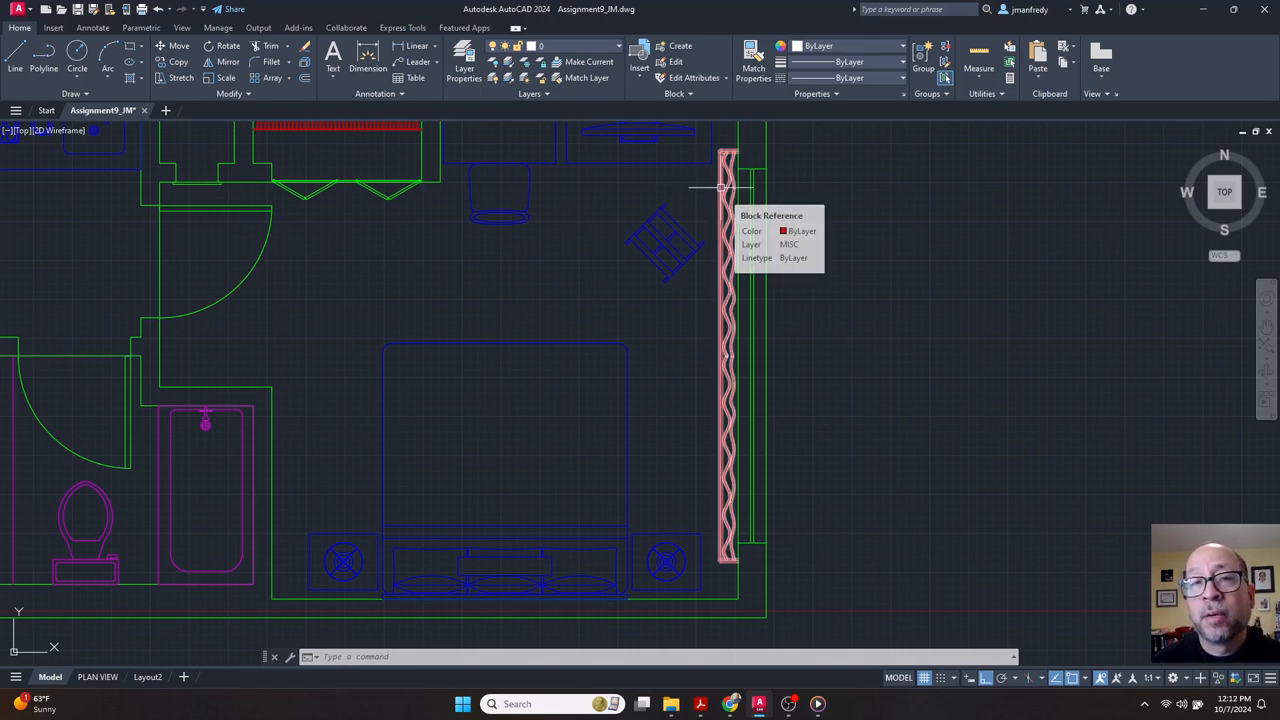
{"action": "left_click", "coordinate": [720, 192]}
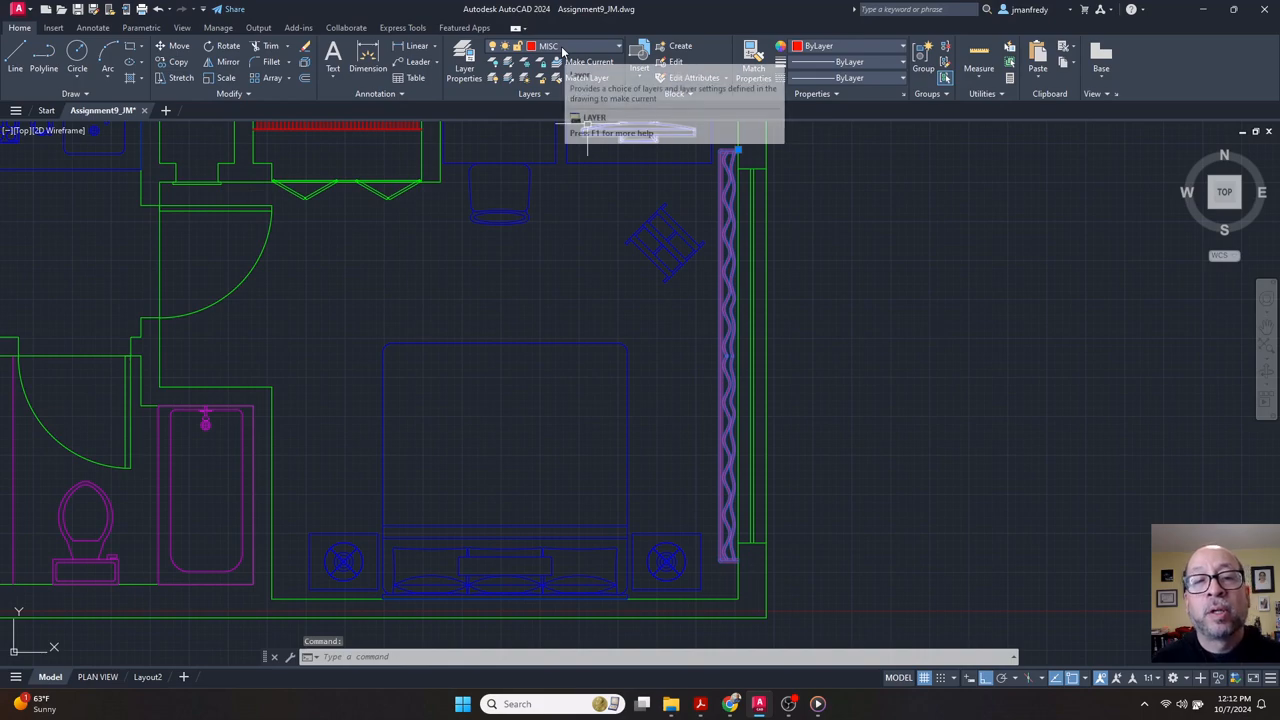
{"action": "key", "text": "Escape"}
{"action": "key", "text": "Escape"}
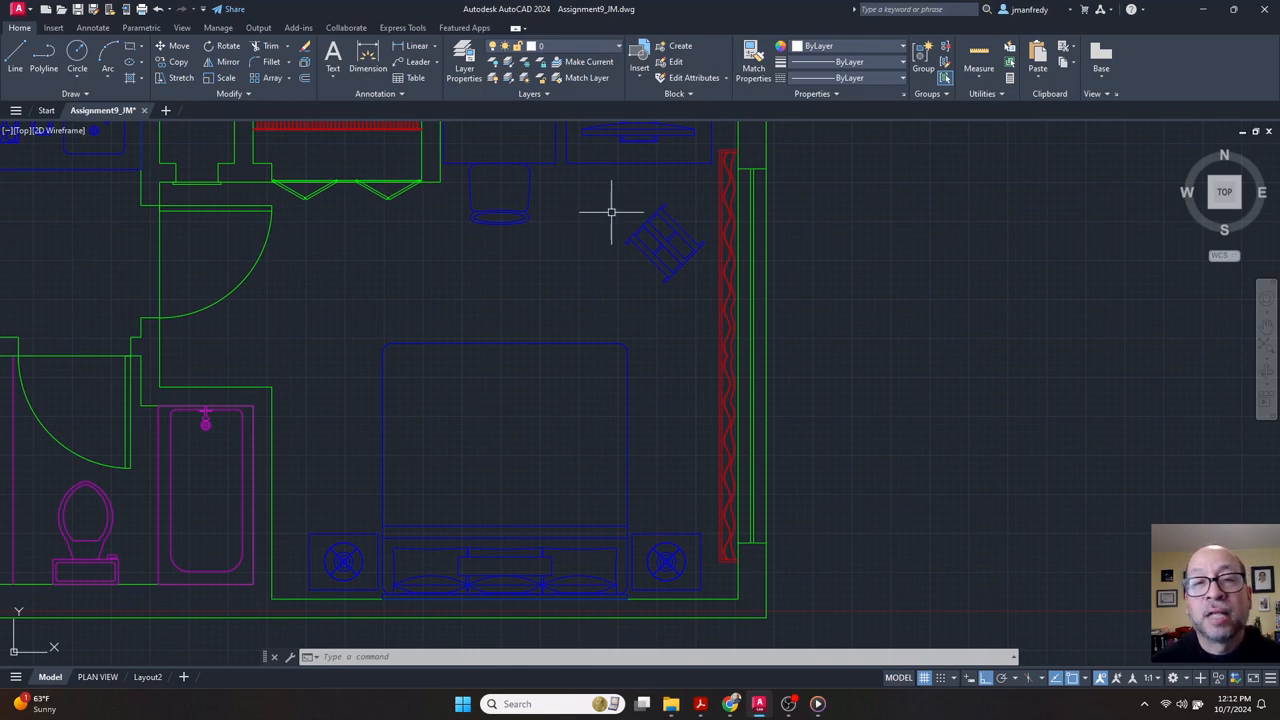
Assign the three small countertop items beside the kitchen sink to the MISC layer.
{"action": "scroll", "coordinate": [597, 208], "scroll_direction": "down", "scroll_amount": 5}
{"action": "middle_click_drag", "start_coordinate": [571, 229], "coordinate": [745, 294]}
{"action": "scroll", "coordinate": [542, 302], "scroll_direction": "up", "scroll_amount": 2}
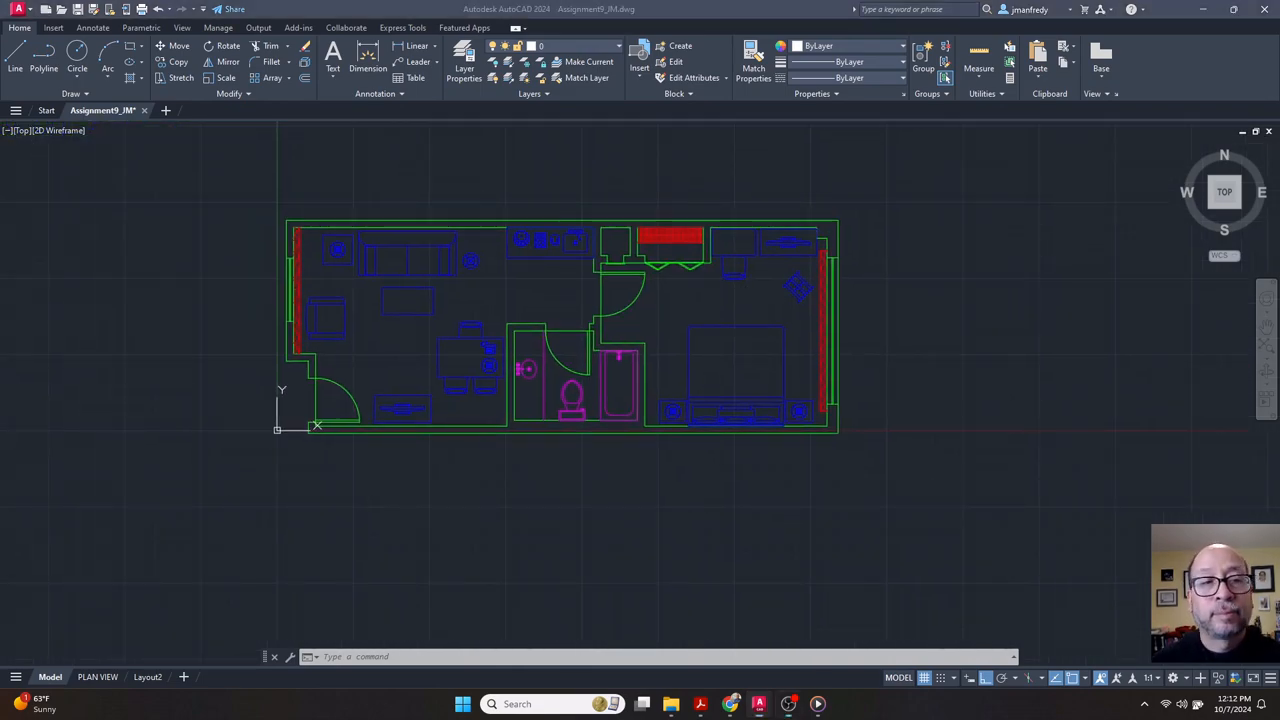
{"action": "middle_click_drag", "start_coordinate": [379, 287], "coordinate": [506, 320]}
{"action": "scroll", "coordinate": [425, 323], "scroll_direction": "up", "scroll_amount": 2}
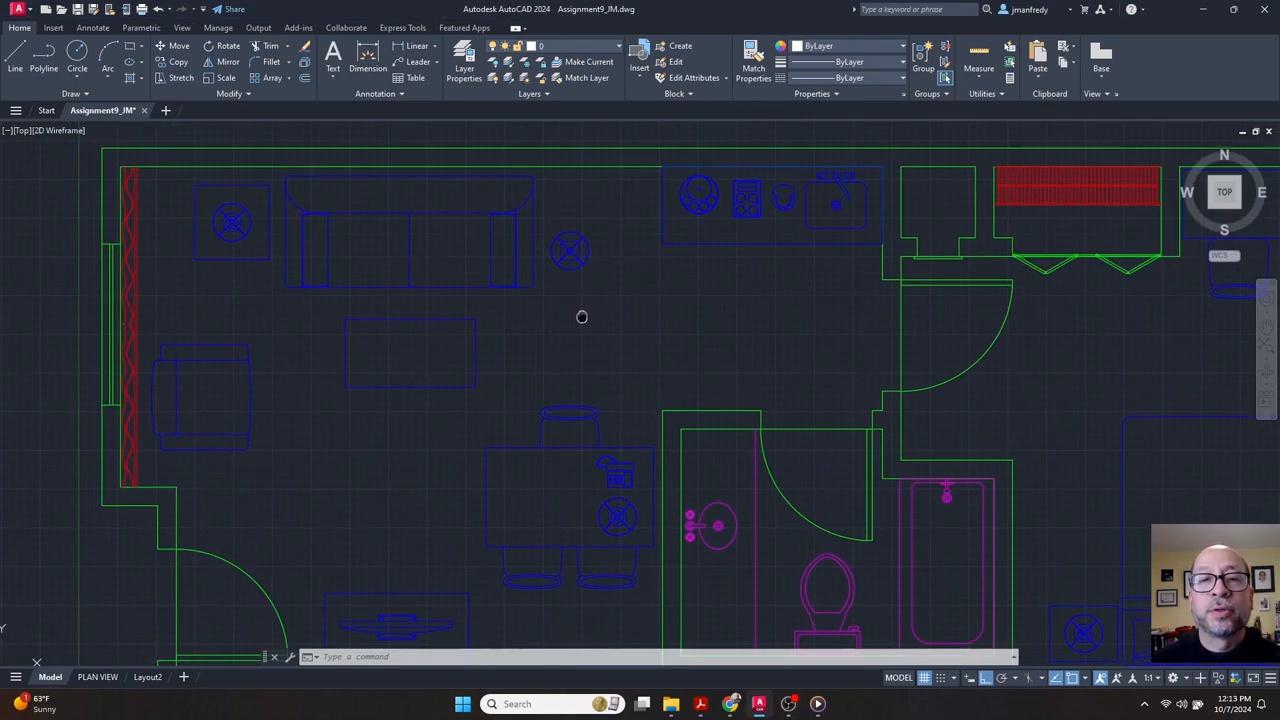
{"action": "scroll", "coordinate": [766, 240], "scroll_direction": "up", "scroll_amount": 2}
{"action": "left_click", "coordinate": [777, 245]}
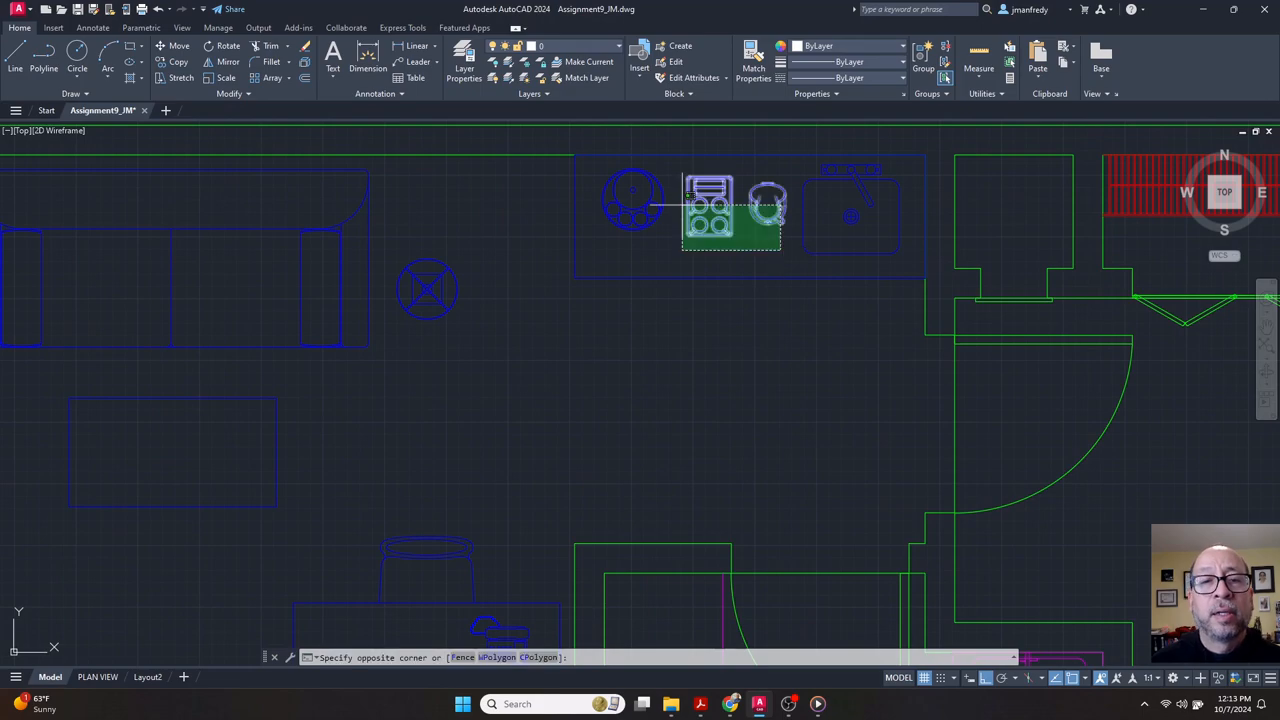
{"action": "left_click", "coordinate": [628, 192]}
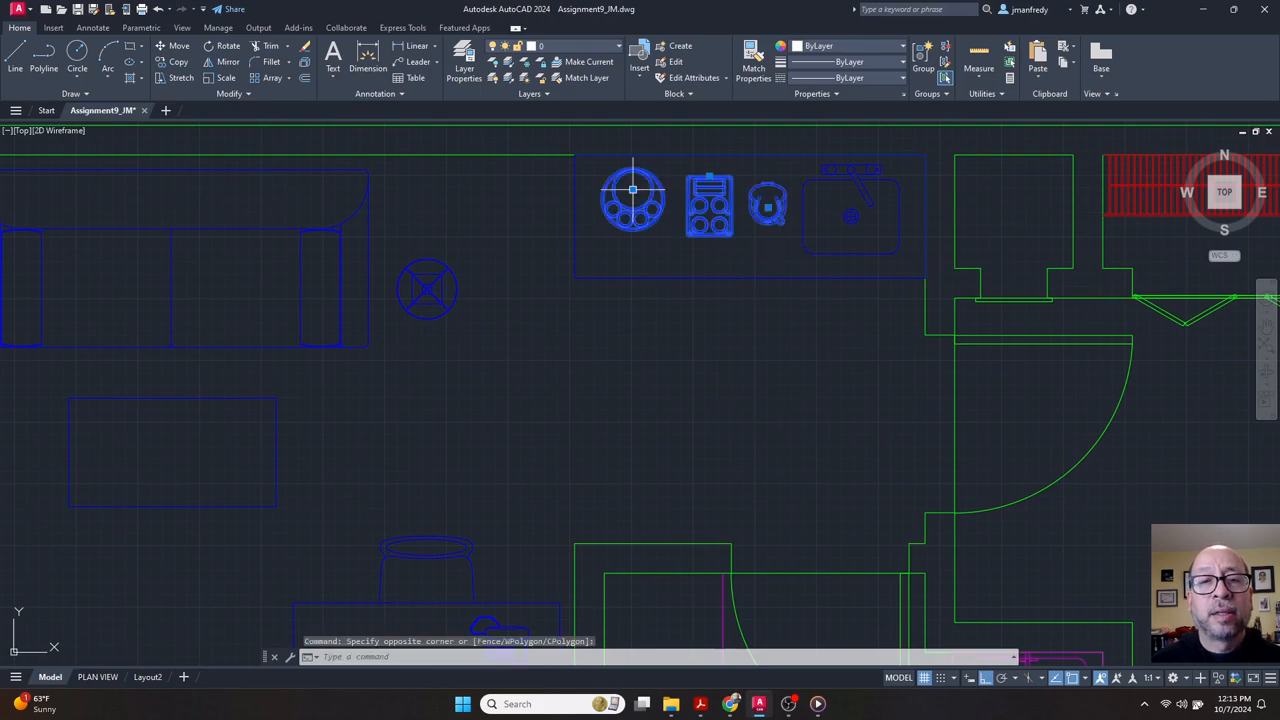
{"action": "left_click", "coordinate": [605, 46]}
{"action": "left_click", "coordinate": [551, 143]}
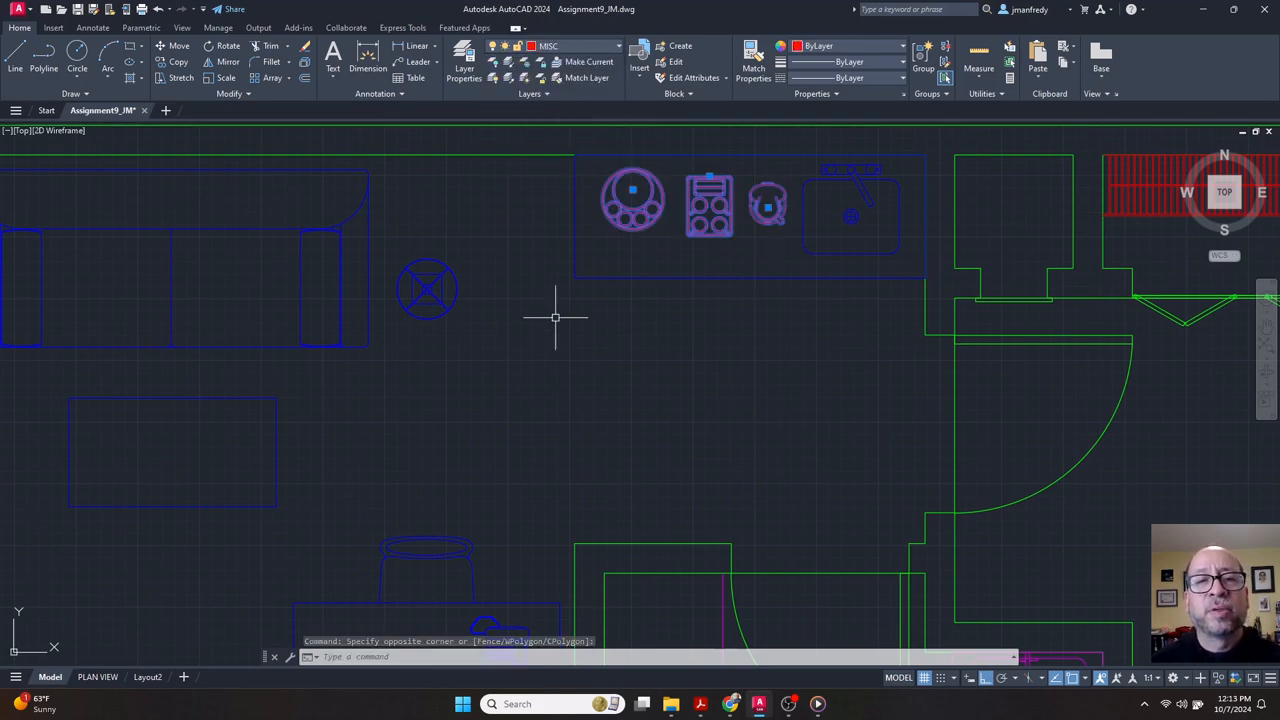
{"action": "middle_click_drag", "start_coordinate": [557, 314], "coordinate": [957, 323]}
{"action": "key", "text": "Escape"}
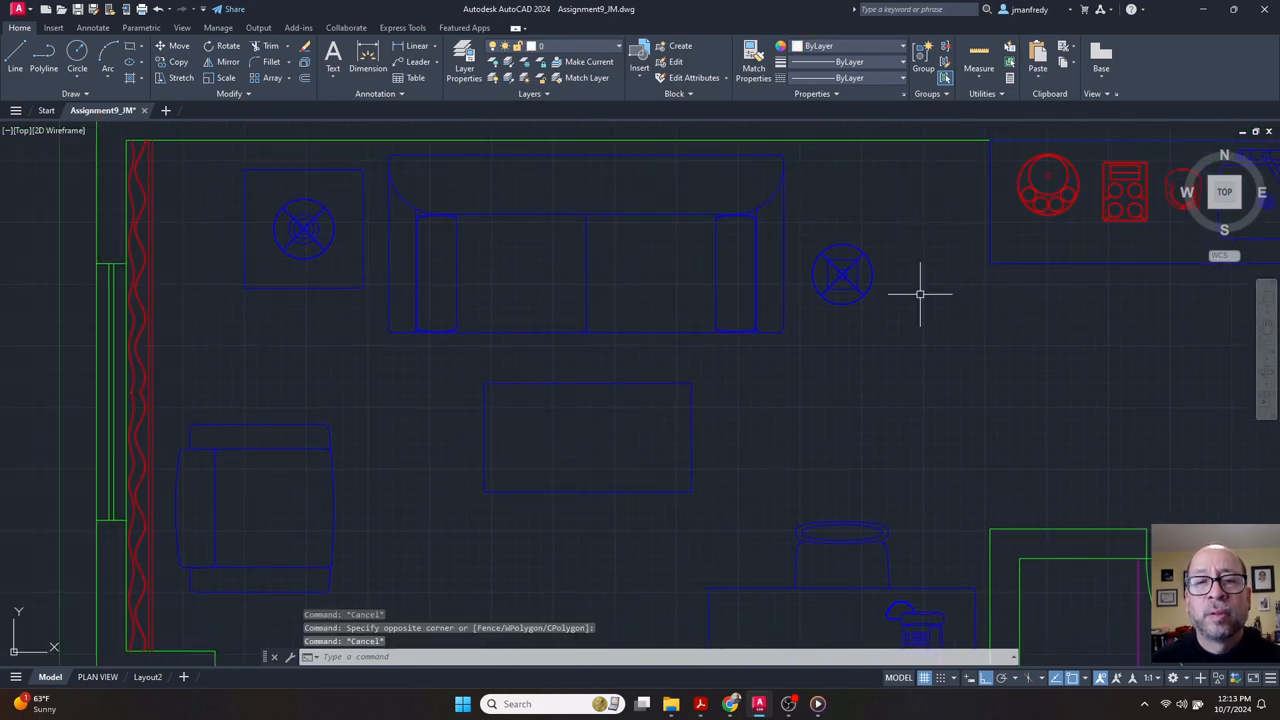
{"action": "left_click", "coordinate": [868, 277]}
{"action": "left_click", "coordinate": [322, 206]}
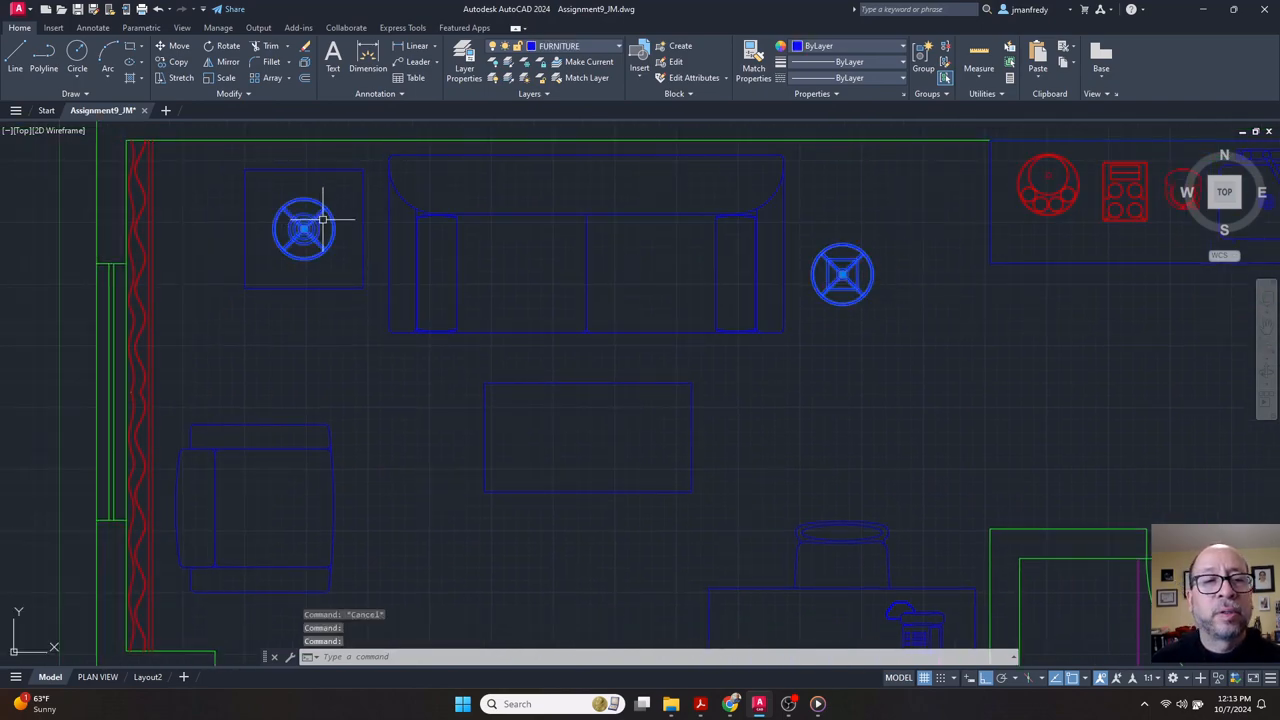
{"action": "left_click", "coordinate": [563, 48]}
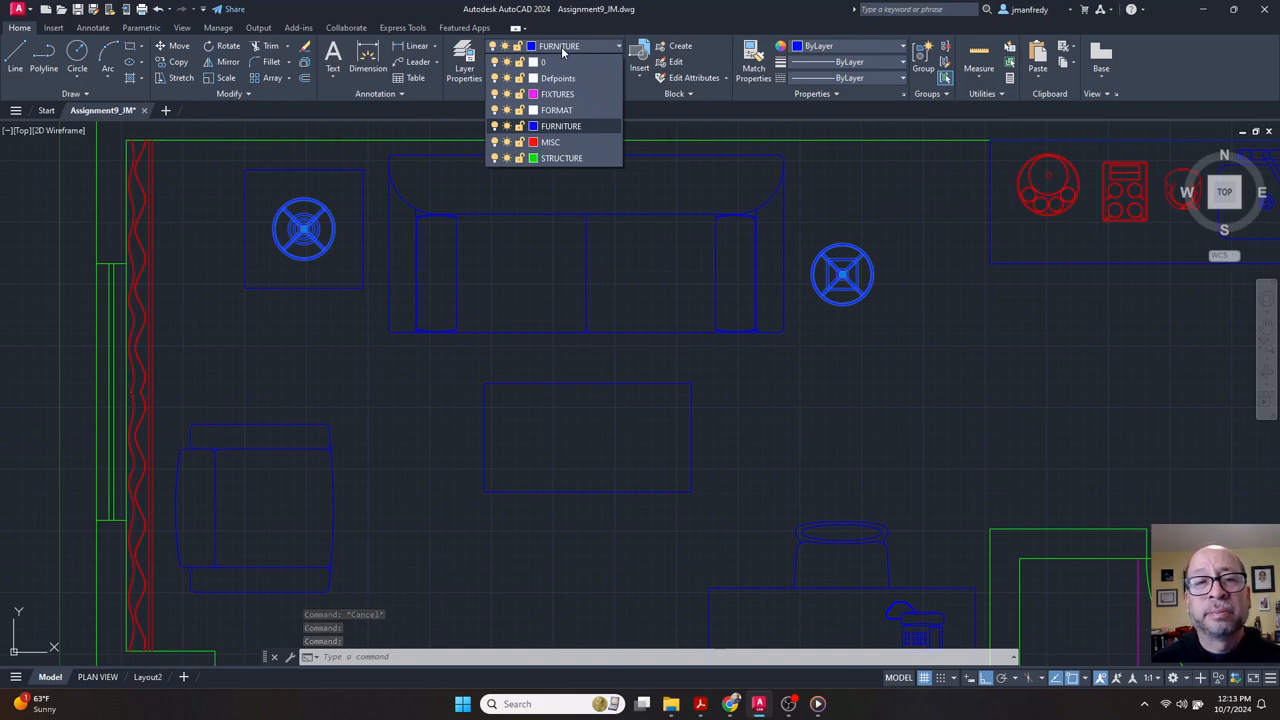
{"action": "key", "text": "Escape"}
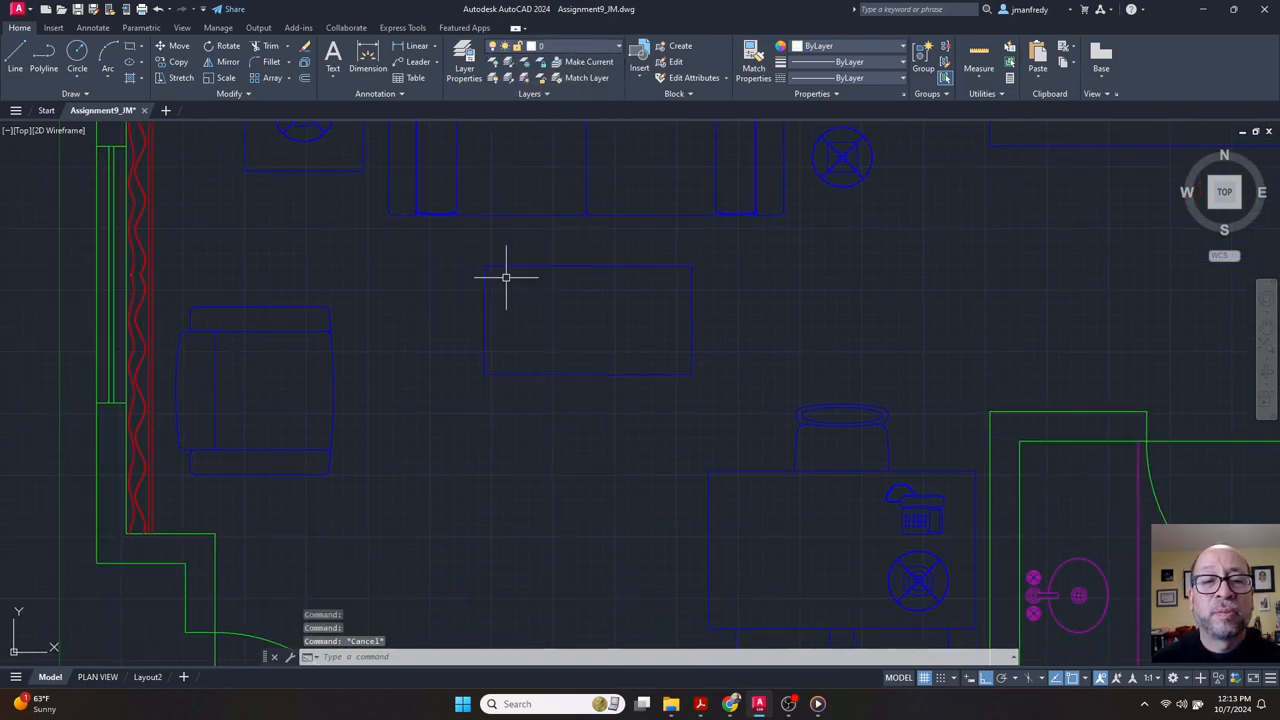
Assign the telephone on the dining table to the MISC layer.
{"action": "middle_click_drag", "start_coordinate": [514, 377], "coordinate": [506, 277]}
{"action": "scroll", "coordinate": [580, 308], "scroll_direction": "down", "scroll_amount": 3}
{"action": "scroll", "coordinate": [740, 390], "scroll_direction": "up", "scroll_amount": 4}
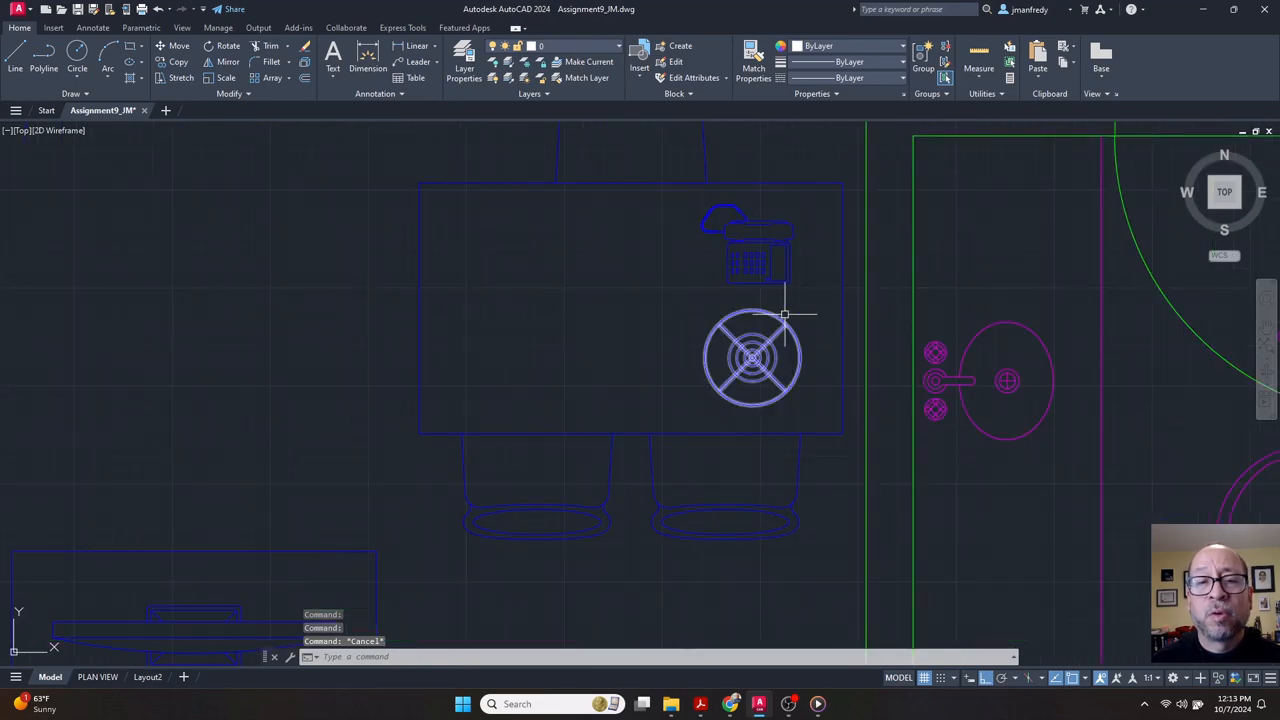
{"action": "left_click", "coordinate": [745, 235]}
{"action": "left_click", "coordinate": [560, 46]}
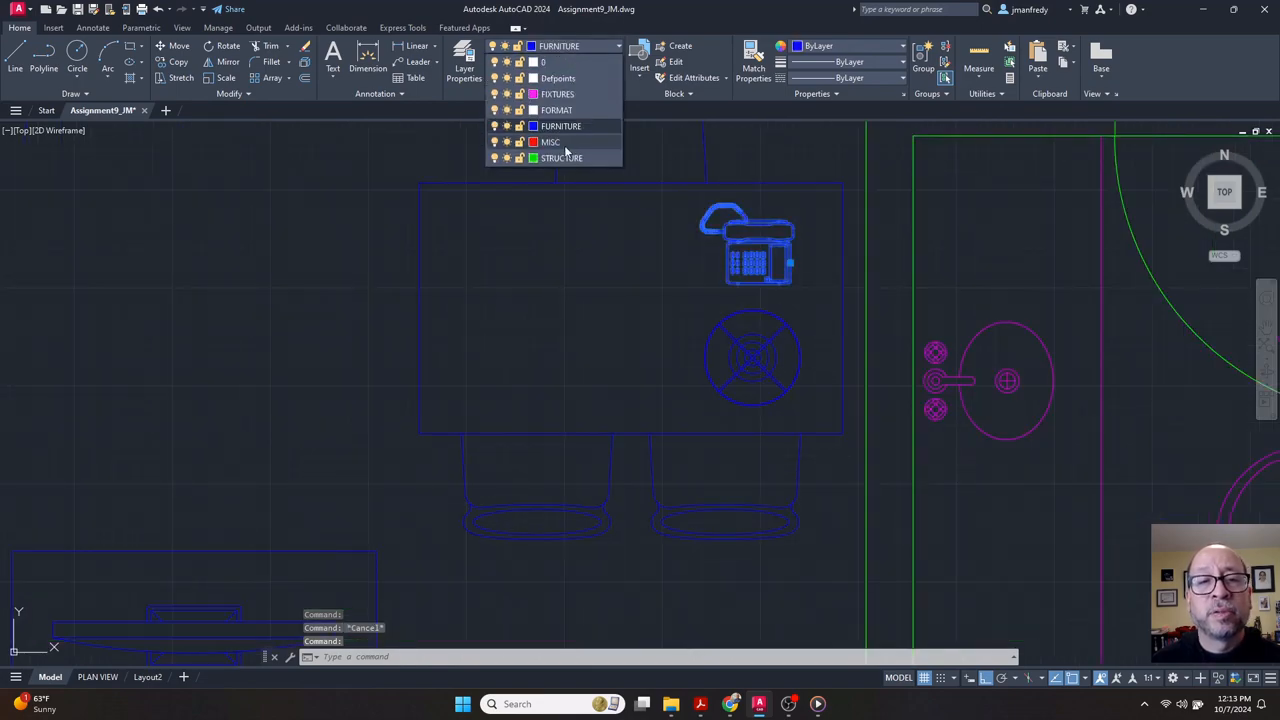
{"action": "left_click", "coordinate": [567, 153]}
{"action": "key", "text": "Escape"}
Assign the television on the stand near the apartment's entry door to the MISC layer.
{"action": "scroll", "coordinate": [592, 232], "scroll_direction": "down", "scroll_amount": 6}
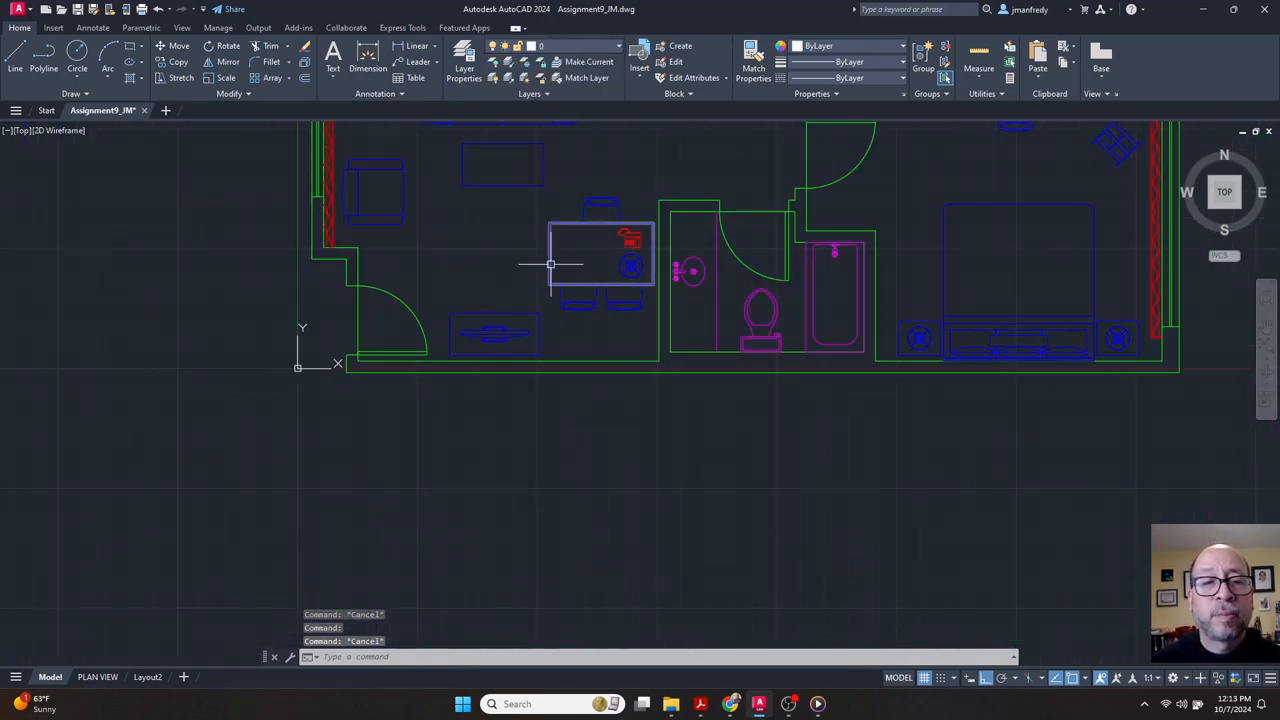
{"action": "left_click", "coordinate": [503, 363]}
{"action": "left_click", "coordinate": [575, 46]}
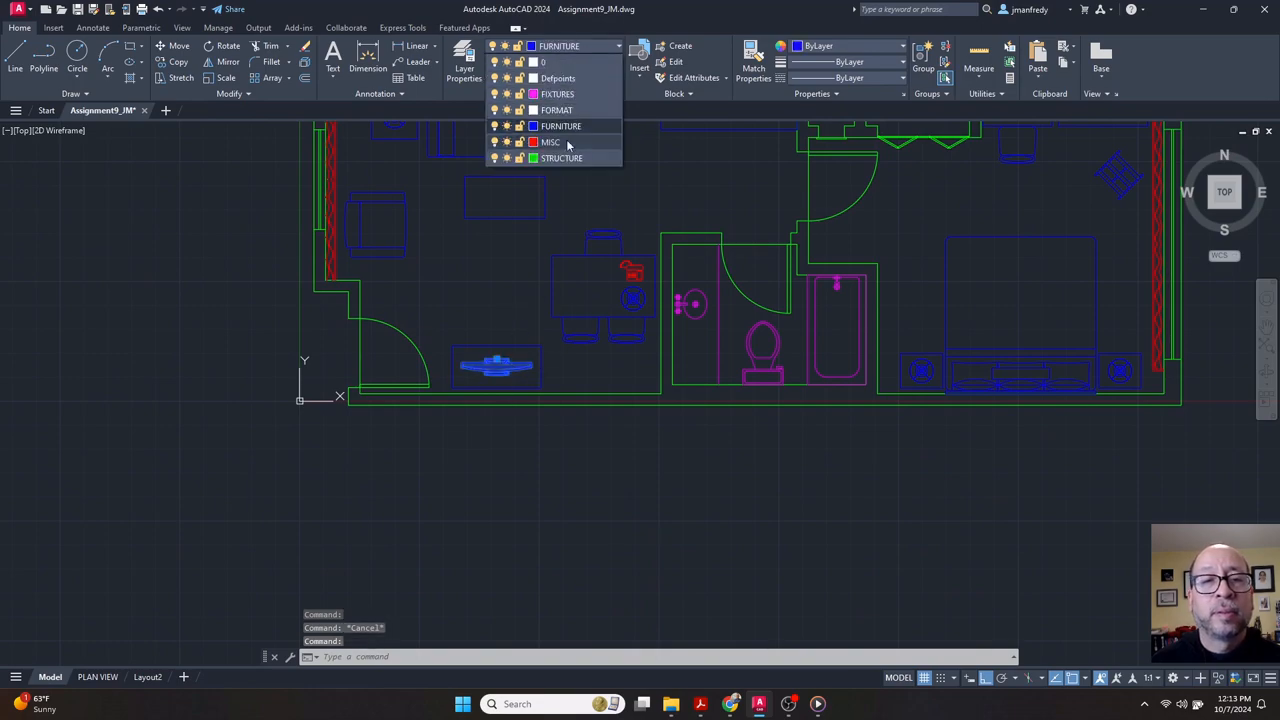
{"action": "left_click", "coordinate": [560, 149]}
{"action": "key", "text": "Escape"}
Assign the television on the dresser beside the bedroom desk to the MISC layer.
{"action": "middle_click_drag", "start_coordinate": [634, 211], "coordinate": [541, 274]}
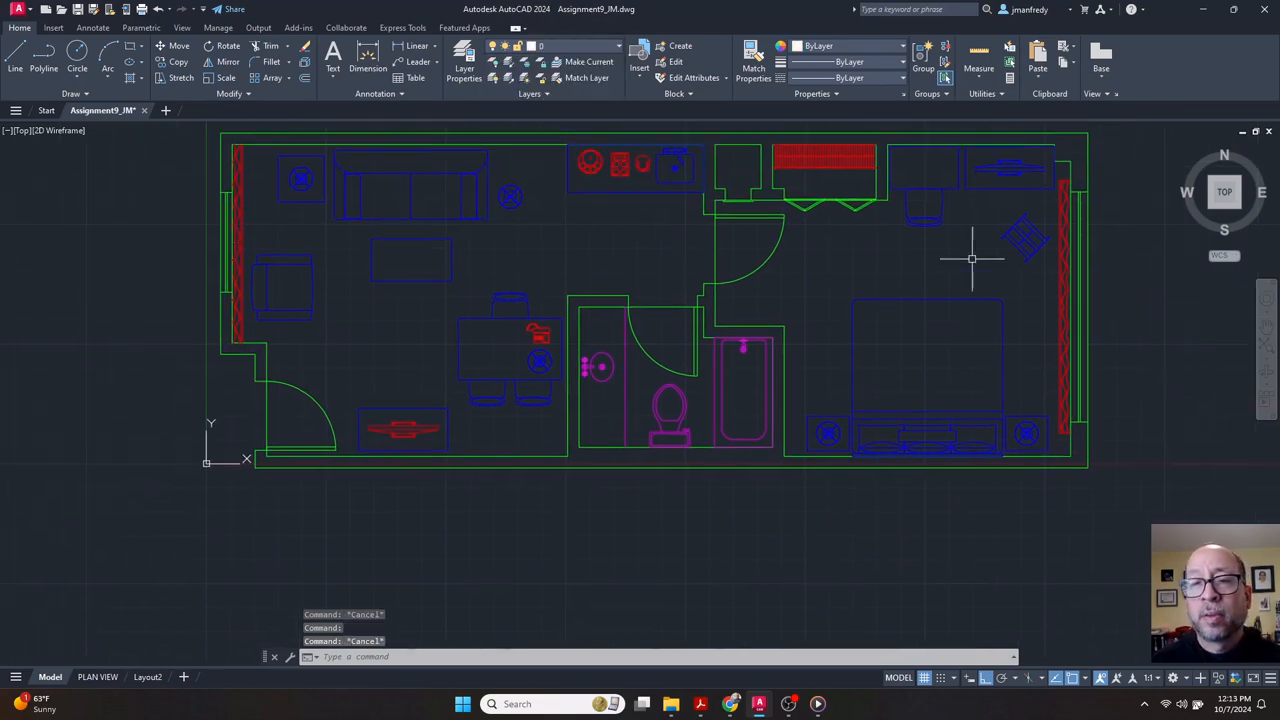
{"action": "left_click", "coordinate": [995, 167]}
{"action": "left_click", "coordinate": [575, 46]}
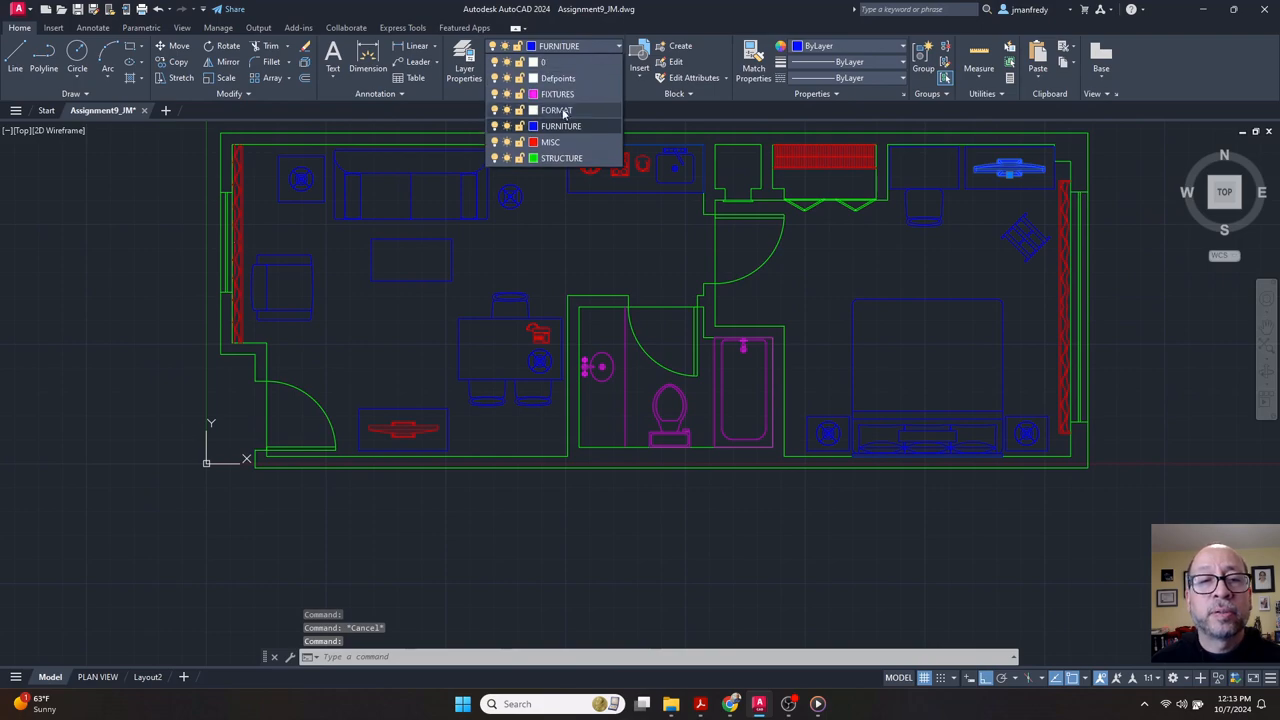
{"action": "left_click", "coordinate": [560, 149]}
{"action": "key", "text": "Escape"}
Check the layer assignment of the angled rack between the bedroom dresser and the bed.
{"action": "middle_click_drag", "start_coordinate": [926, 263], "coordinate": [909, 300]}
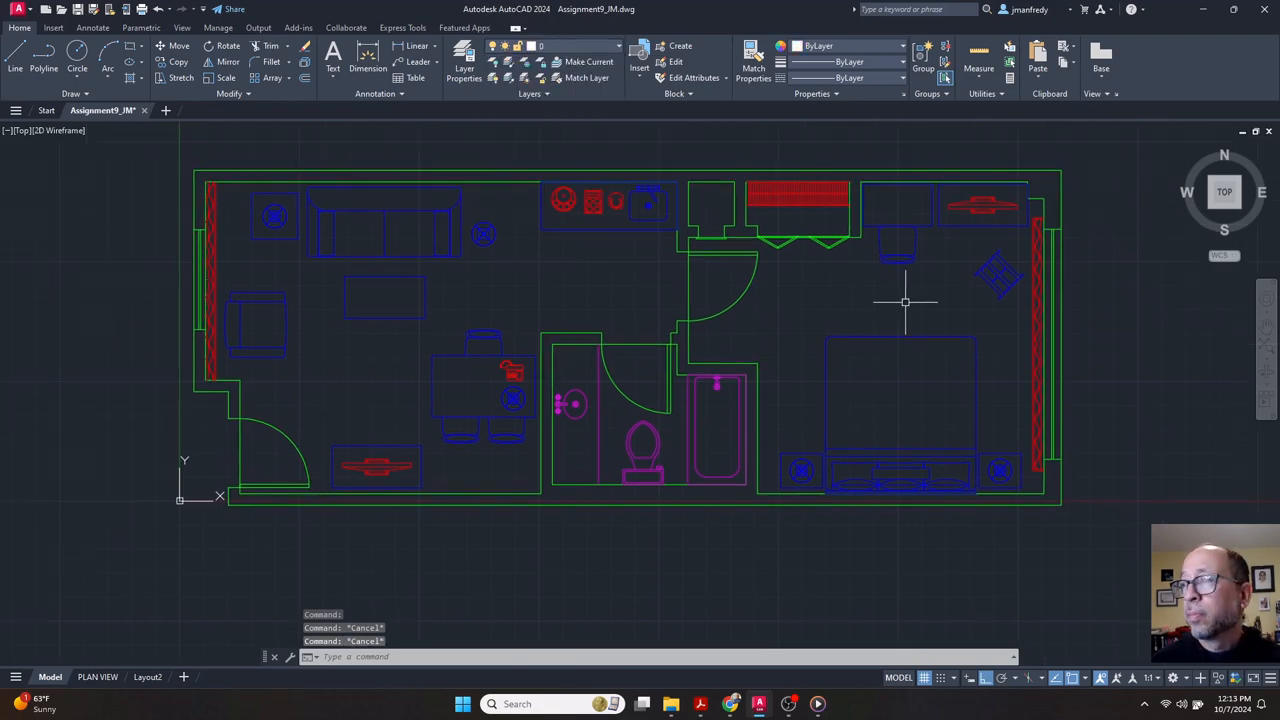
{"action": "left_click", "coordinate": [997, 272]}
{"action": "left_click", "coordinate": [572, 47]}
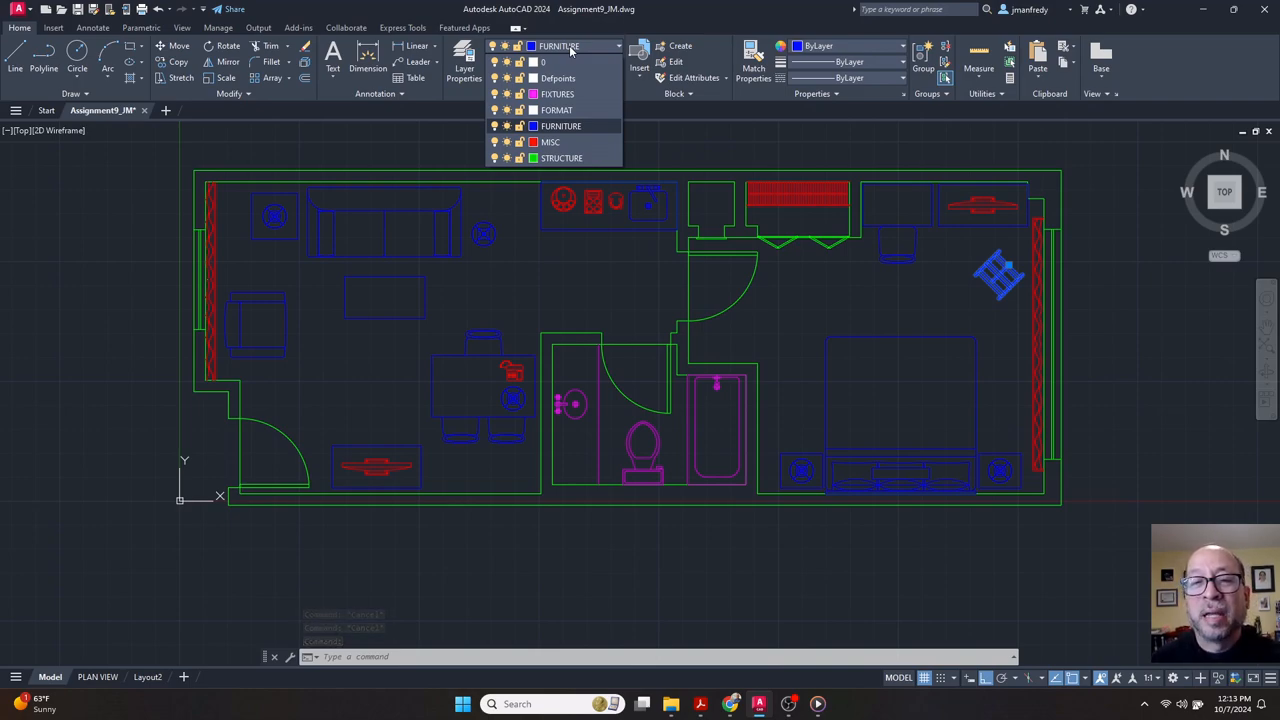
{"action": "left_click", "coordinate": [548, 62]}
{"action": "key", "text": "Escape"}
{"action": "key", "text": "Escape"}
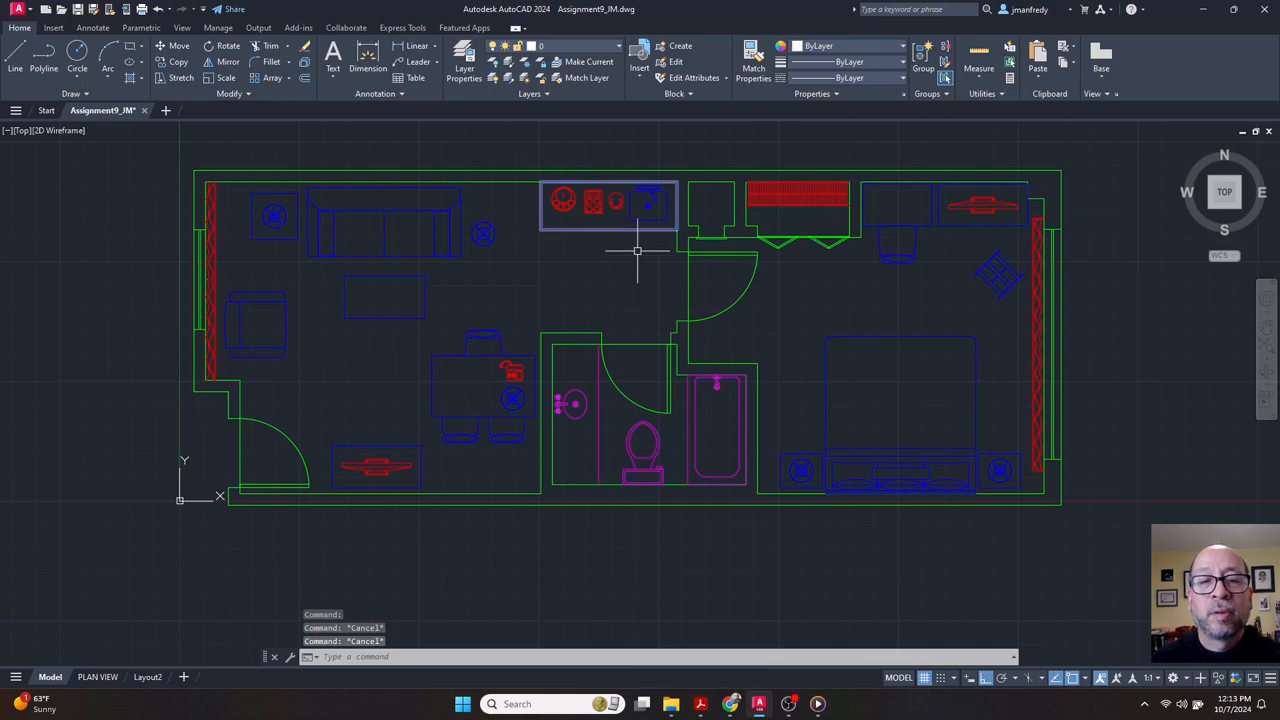
{"action": "mouse_move", "coordinate": [620, 258]}
{"action": "middle_mouse_down"}
{"action": "mouse_move", "coordinate": [600, 277]}
{"action": "mouse_move", "coordinate": [607, 287]}
{"action": "middle_mouse_up"}
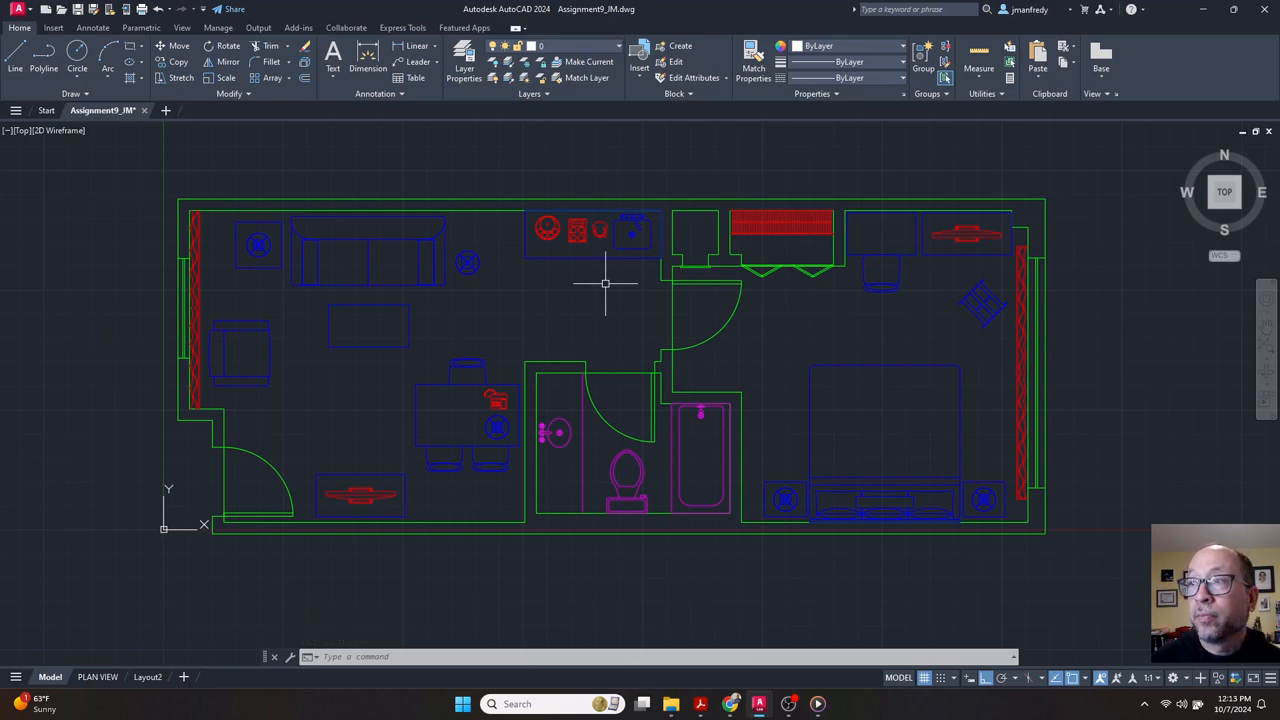
{"action": "mouse_move", "coordinate": [601, 286]}
{"action": "middle_mouse_down"}
{"action": "mouse_move", "coordinate": [629, 295]}
{"action": "mouse_move", "coordinate": [616, 291]}
{"action": "middle_mouse_up"}
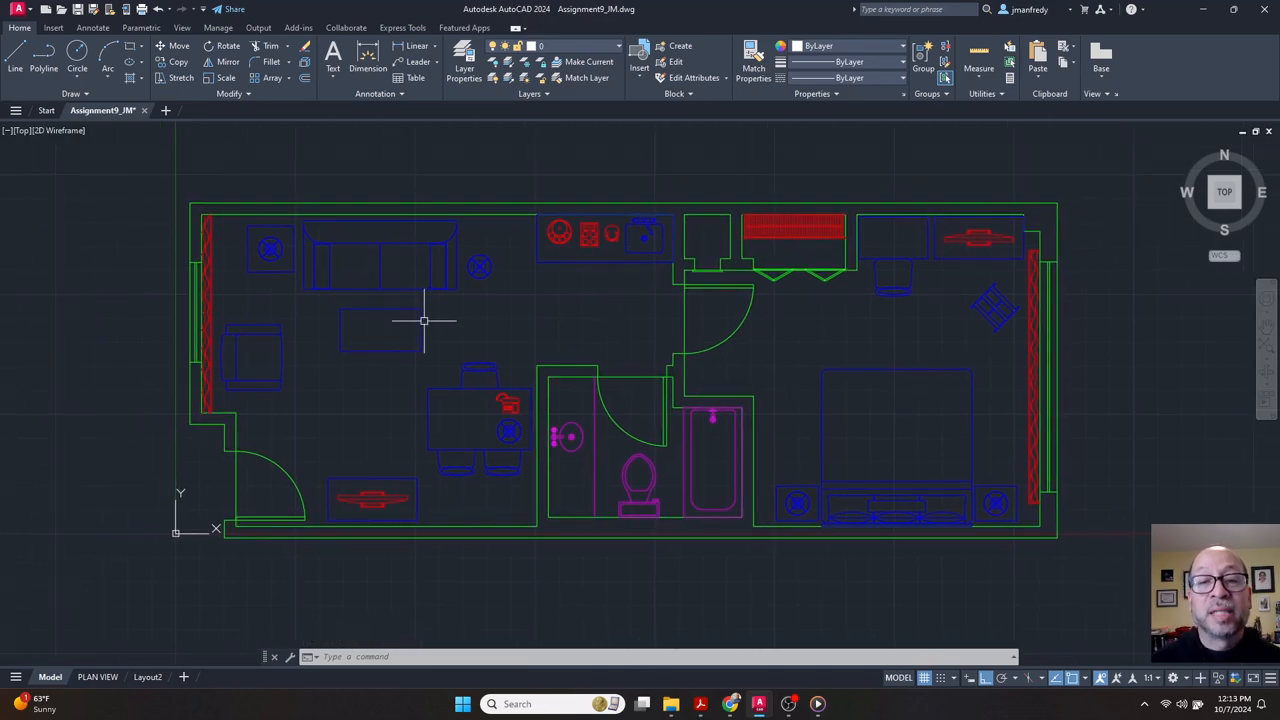